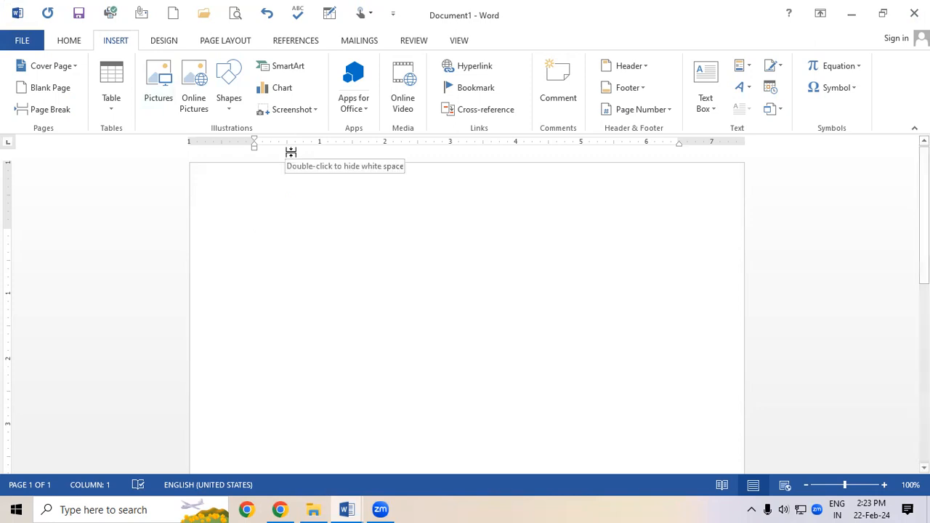
Insert a series of blank pages into the empty document
left_click(52, 95)
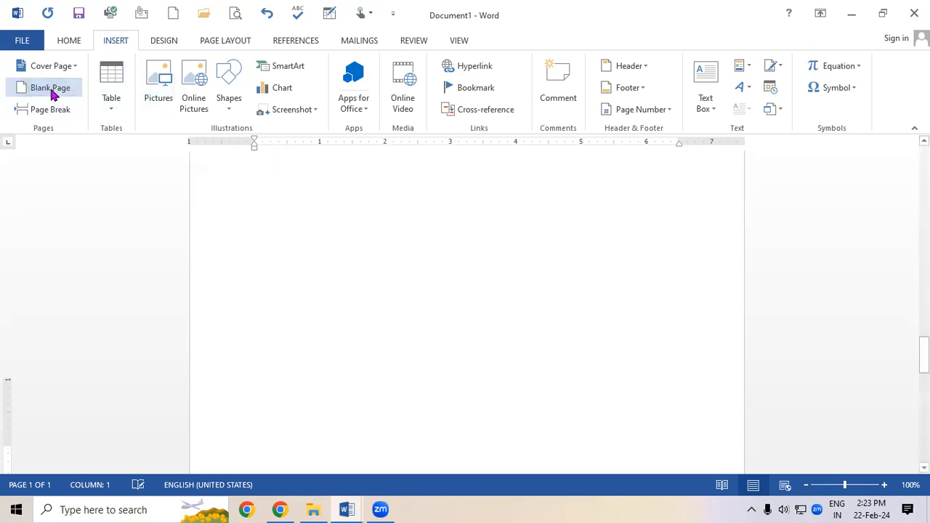
left_click(52, 95)
left_click(52, 94)
left_click(53, 95)
left_click(52, 94)
left_click(52, 94)
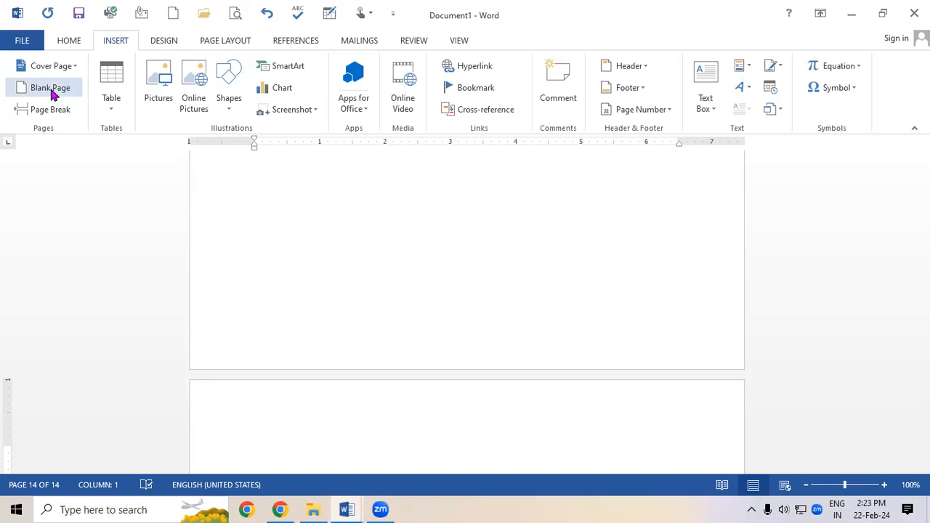
left_click(52, 95)
key("ctrl+Return")
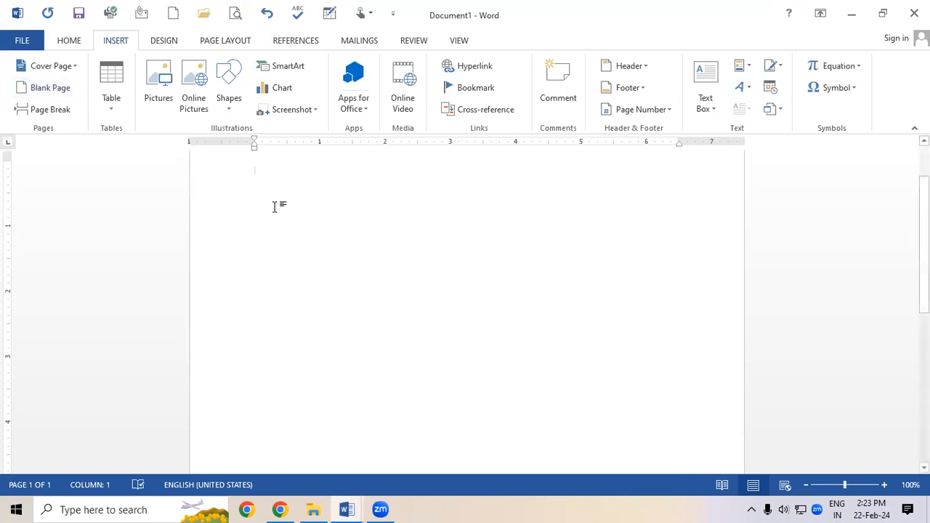
Generate sample paragraphs on the first page with the =rand() function
type("=r")
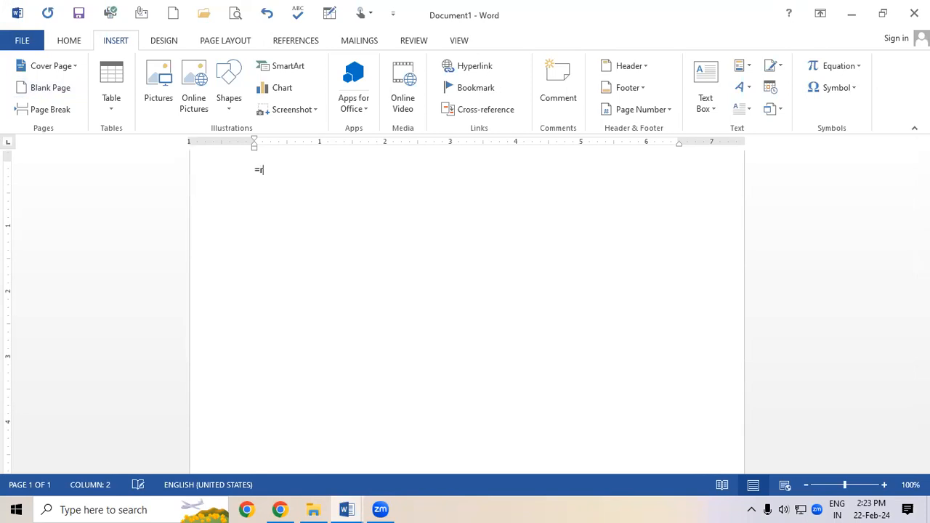
type("and()")
key("Return")
Enlarge all of the sample text to 14 pt
key("ctrl+a")
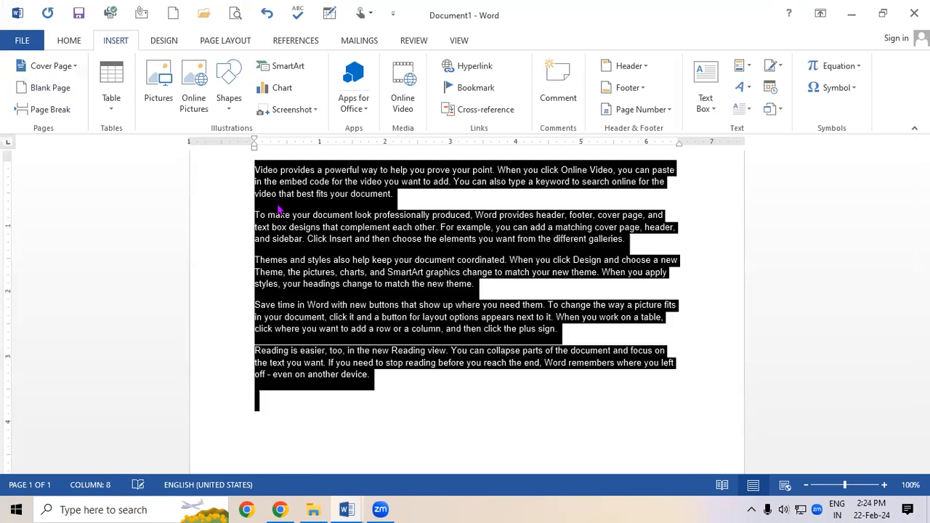
key("ctrl+shift+period")
key("ctrl+shift+period")
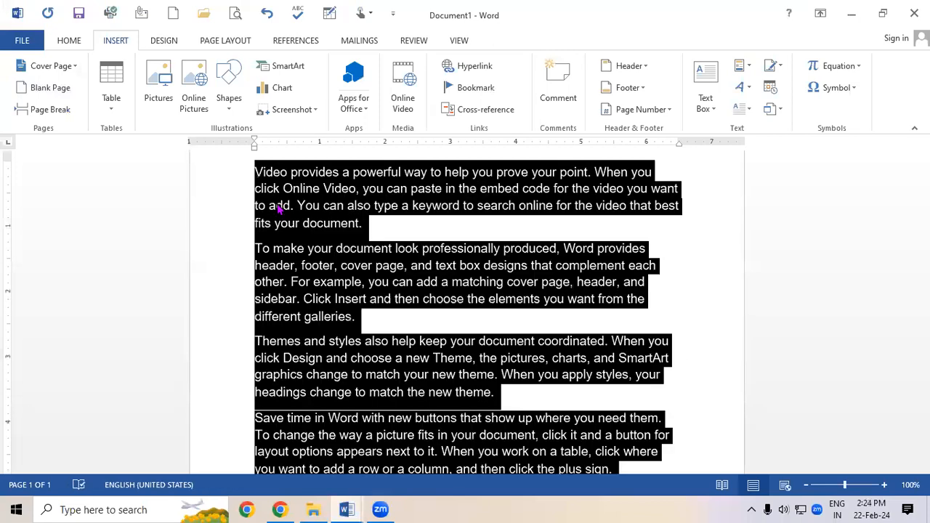
Add empty lines below the last paragraph down to the end of the first page, without spilling onto a second page
scroll(287, 296, "up", 1)
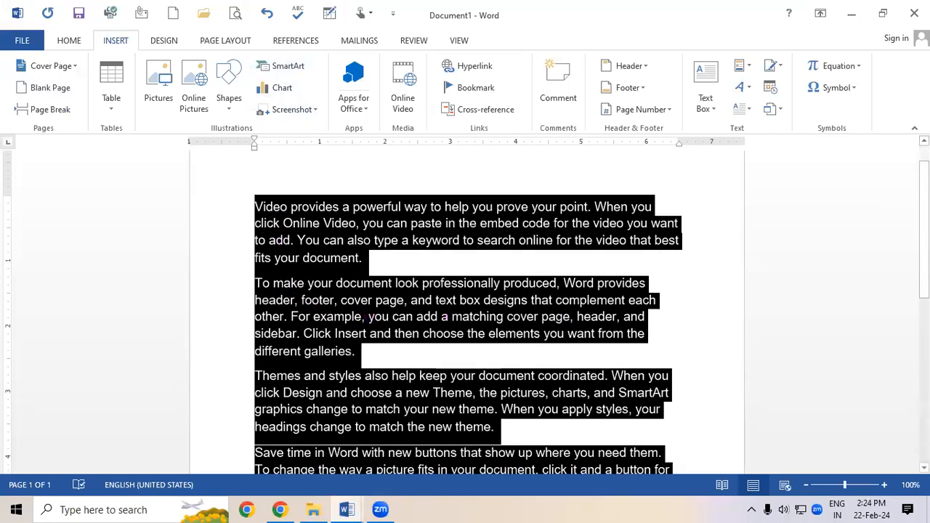
scroll(466, 312, "down", 6)
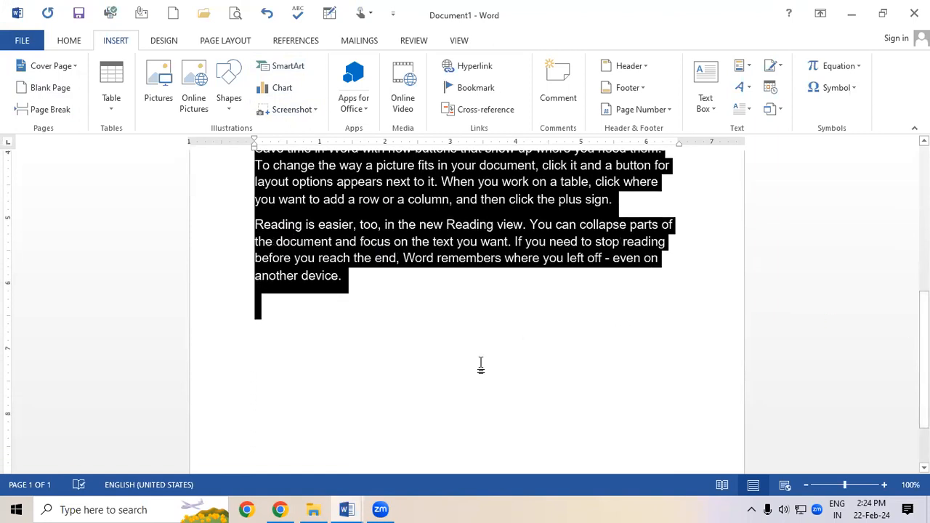
left_click(441, 302)
key("Return")
key("Return")
key("Return")
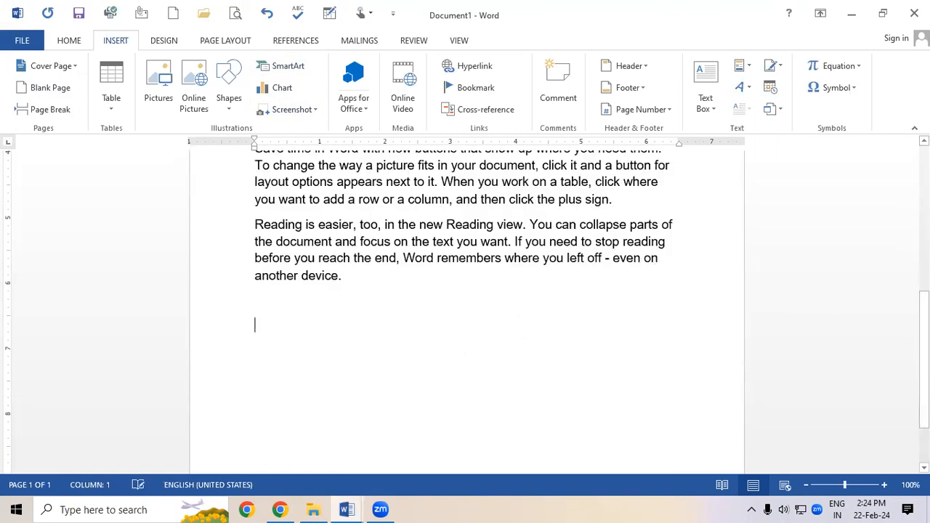
key("Return")
key("Return")
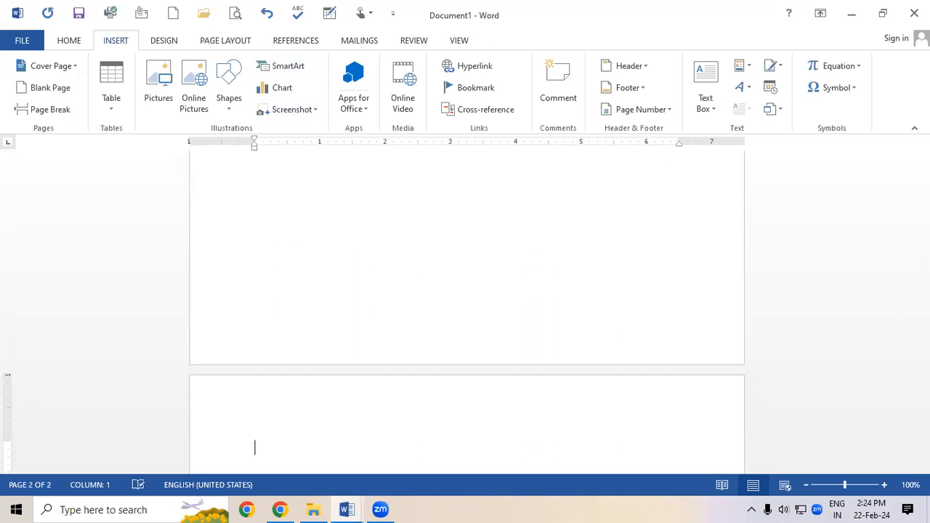
key("BackSpace")
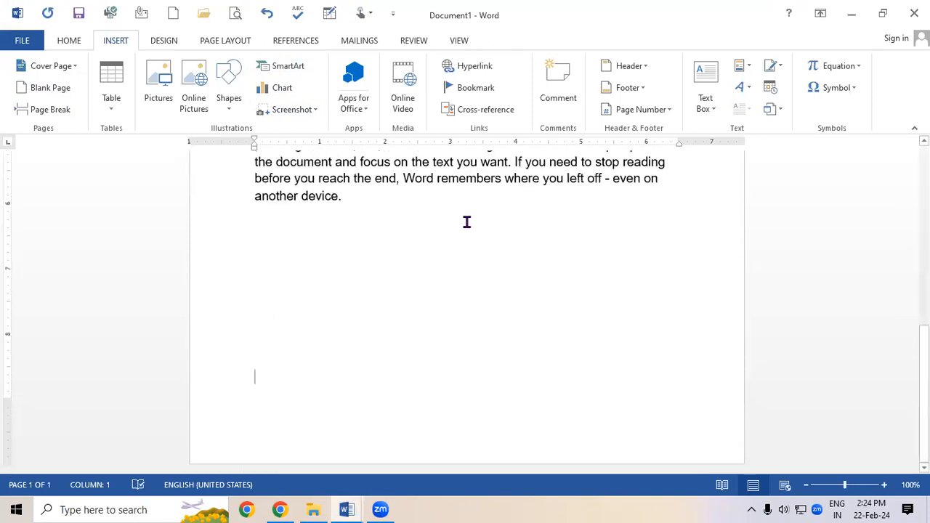
Insert a series of blank pages after the end of the sample text
left_click(64, 88)
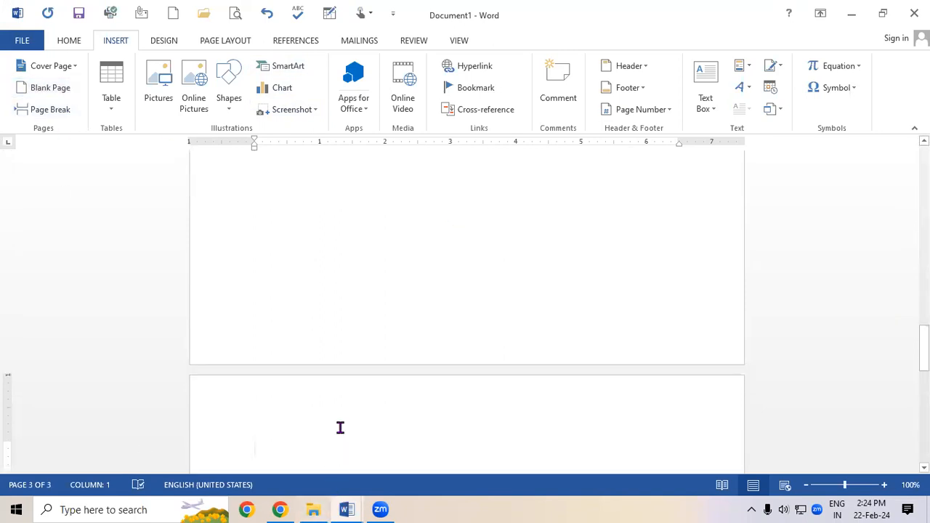
left_click_drag(923, 347, 923, 288)
left_click(59, 87)
left_click(59, 88)
left_click(59, 88)
left_click(59, 88)
left_click(59, 87)
left_click(58, 87)
left_click(58, 89)
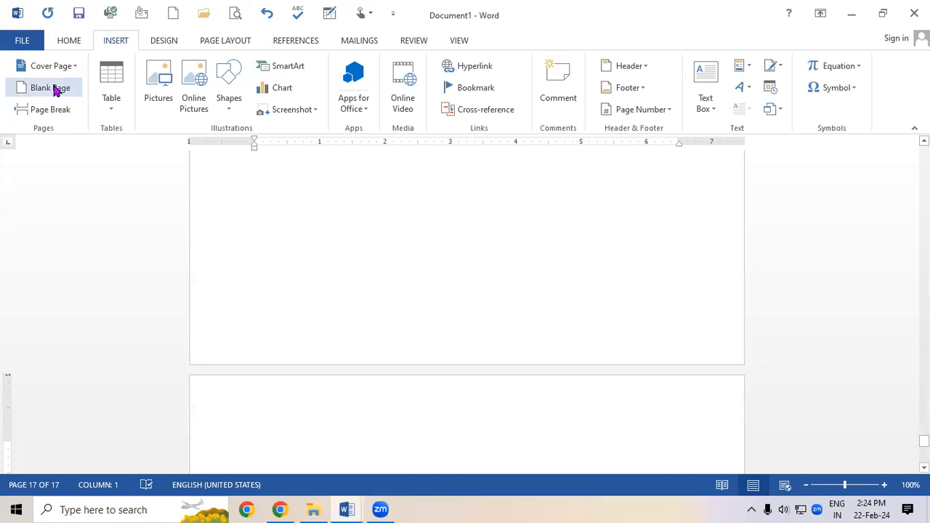
Delete all the blank pages that follow the sample text
key("BackSpace")
key("BackSpace")
key("BackSpace")
key("BackSpace")
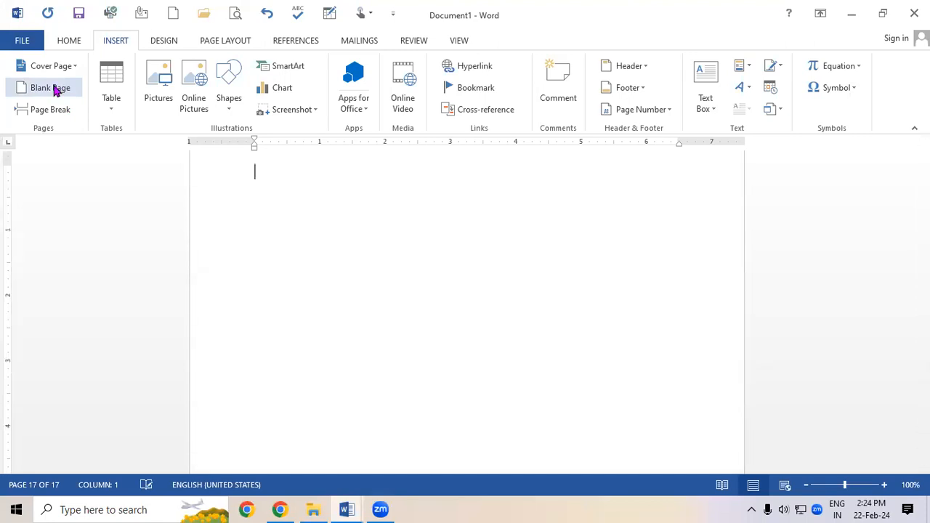
key("BackSpace")
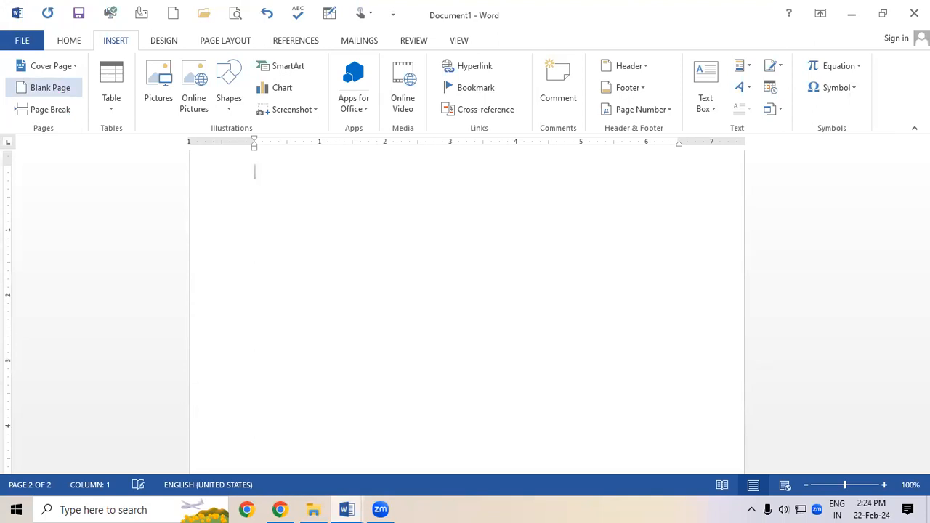
key("BackSpace")
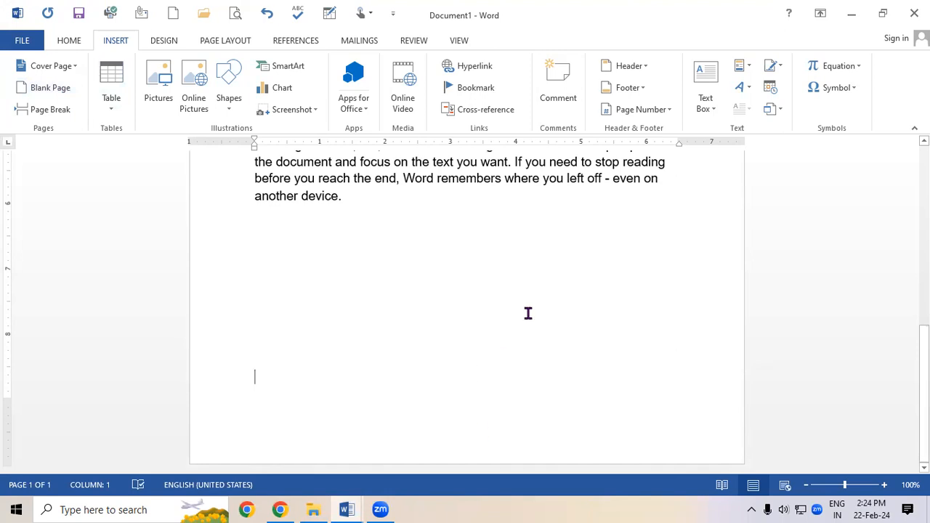
Format the first paragraph as red, bold, 18 pt text
scroll(537, 309, "up", 1)
left_click_drag(923, 356, 888, 131)
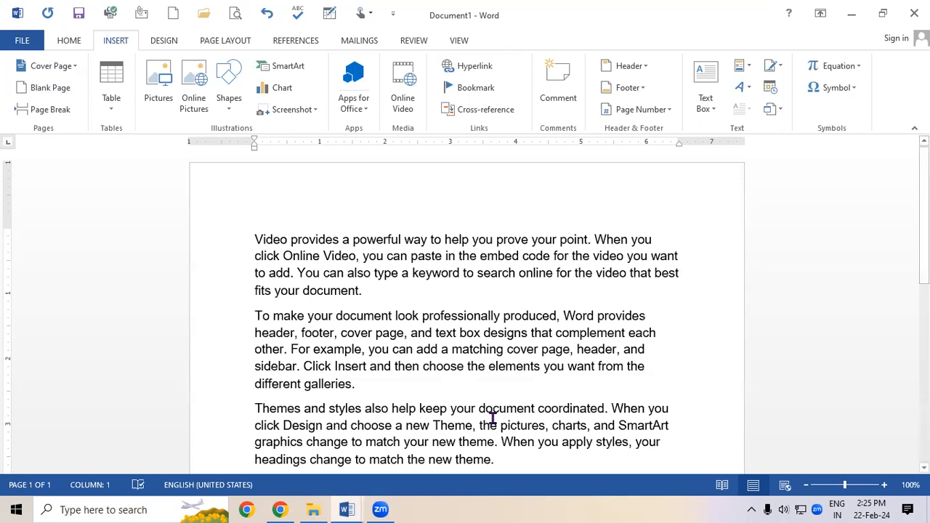
scroll(490, 417, "down", 1)
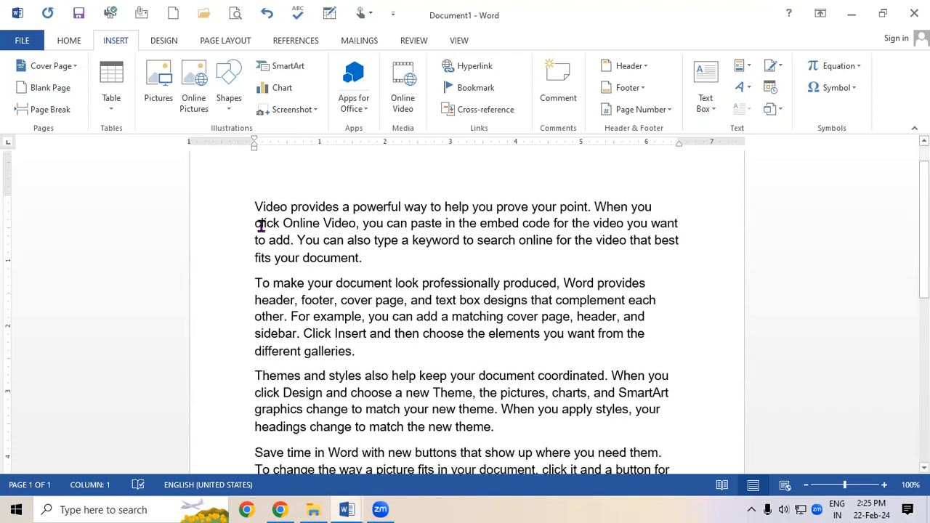
left_click_drag(250, 205, 382, 264)
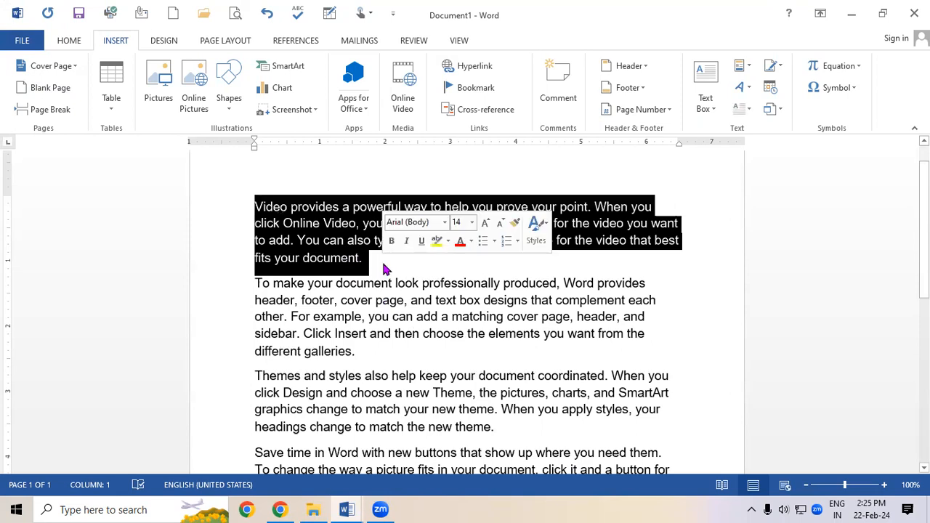
left_click(82, 44)
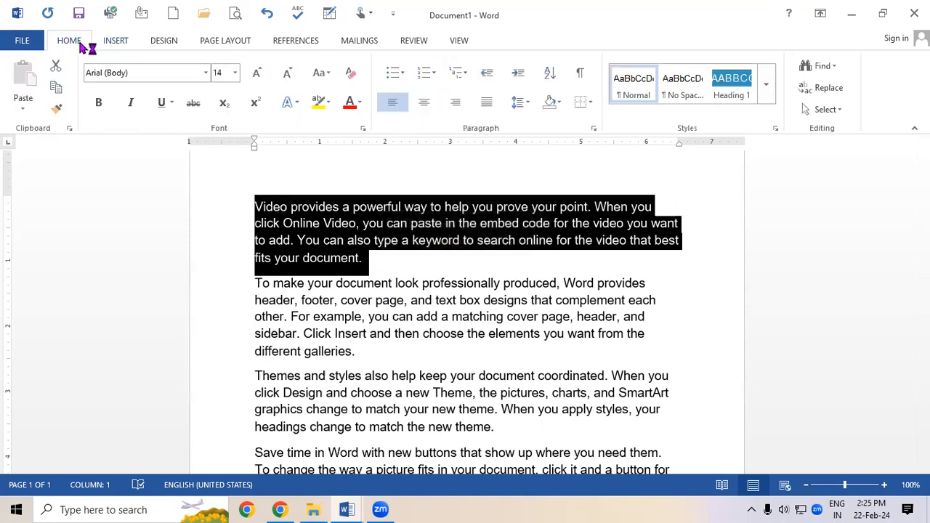
left_click(361, 102)
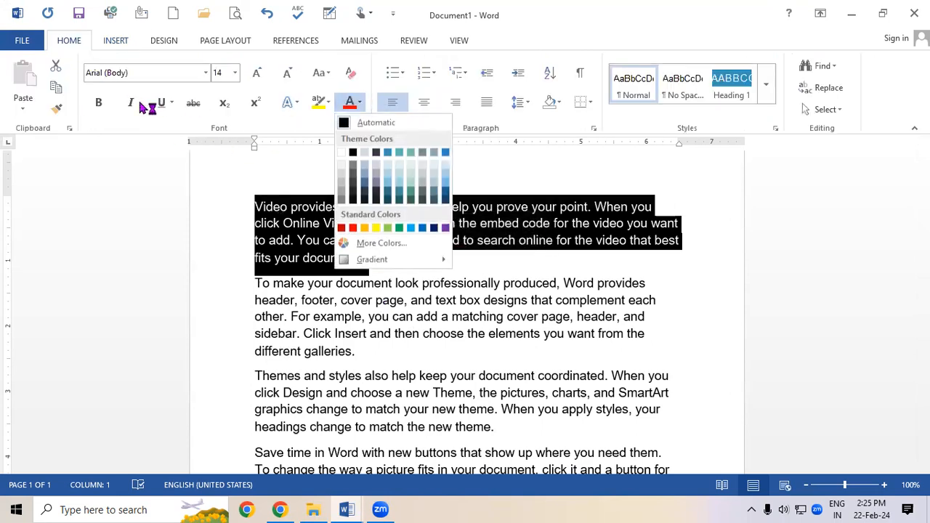
left_click(354, 223)
left_click(98, 103)
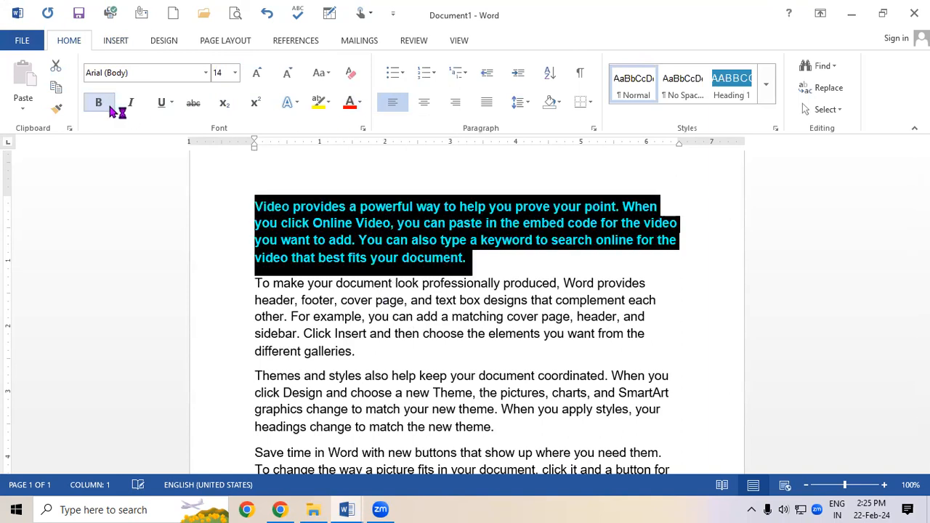
left_click(256, 74)
left_click(427, 376)
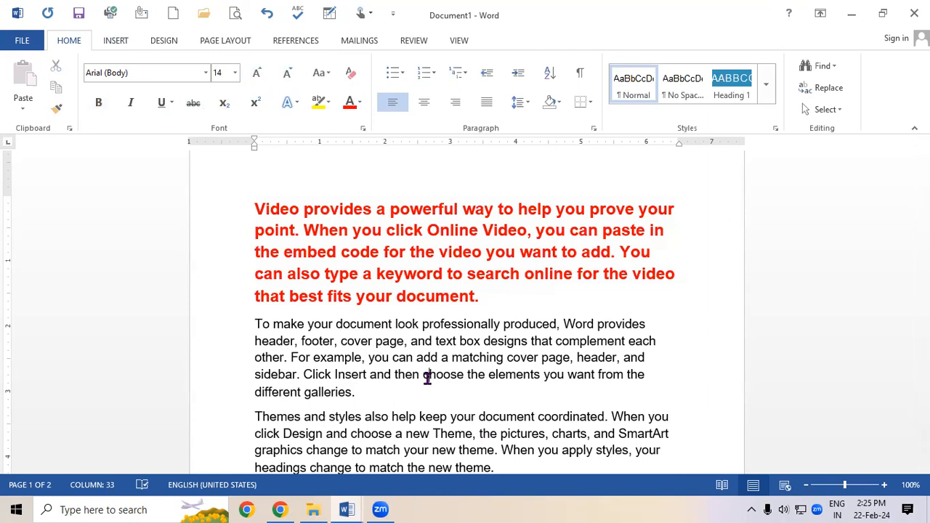
Insert a page break at the end of the red first paragraph
left_click(487, 296)
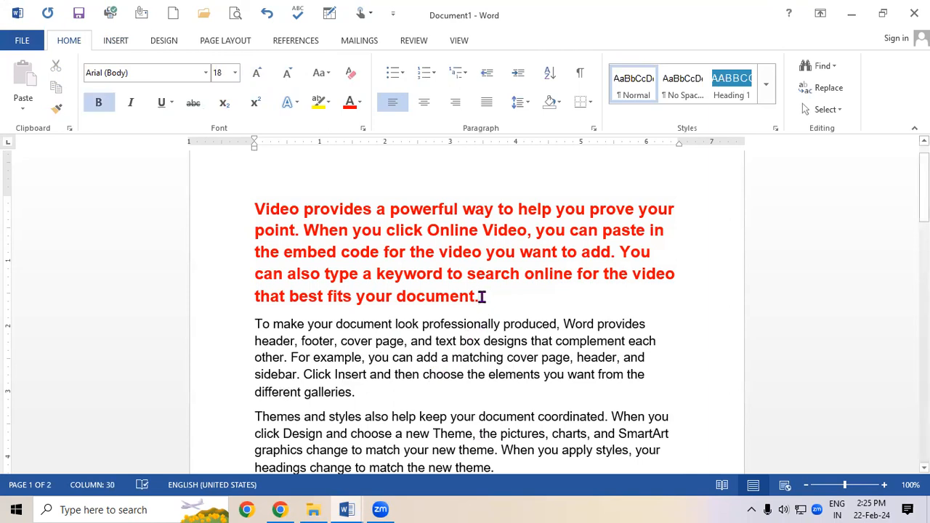
left_click(121, 42)
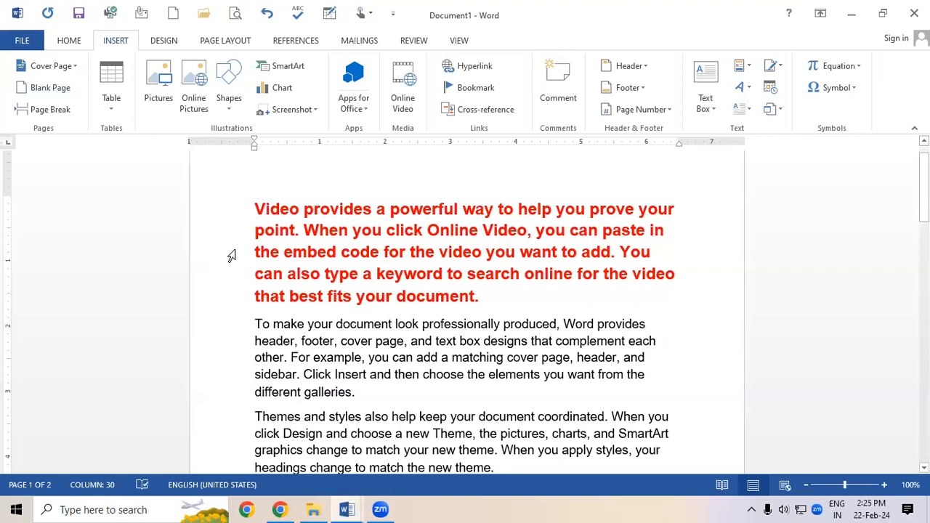
left_click(65, 116)
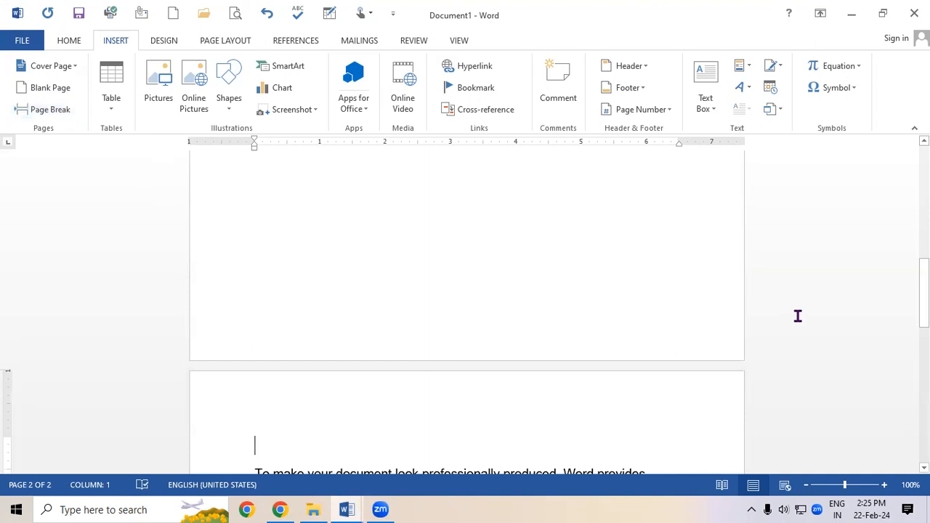
left_click_drag(924, 296, 924, 193)
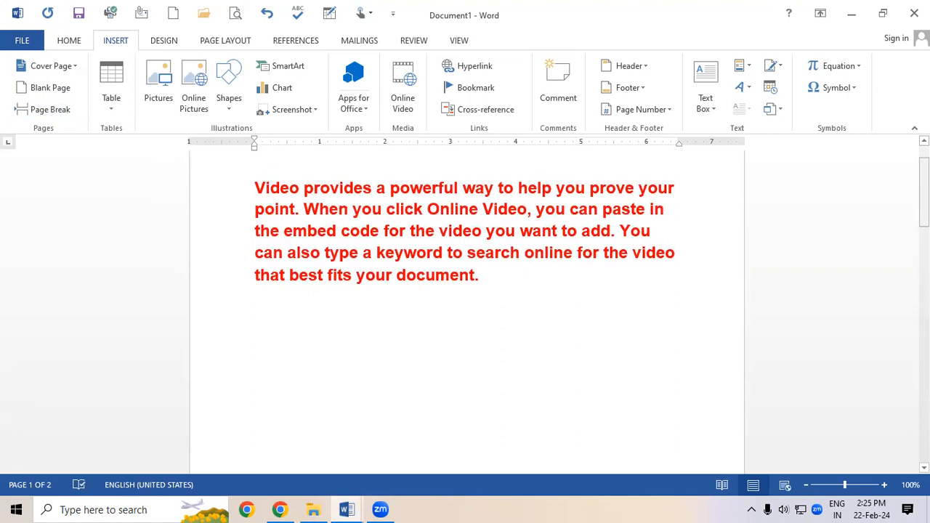
Insert a page break after the word "Online" in the red paragraph
left_click(478, 209)
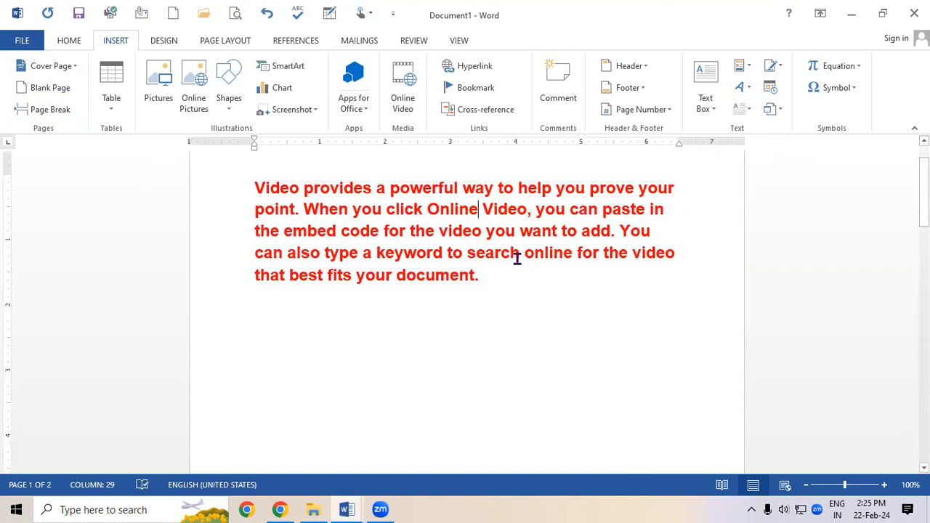
left_click(58, 112)
left_click_drag(924, 248, 924, 276)
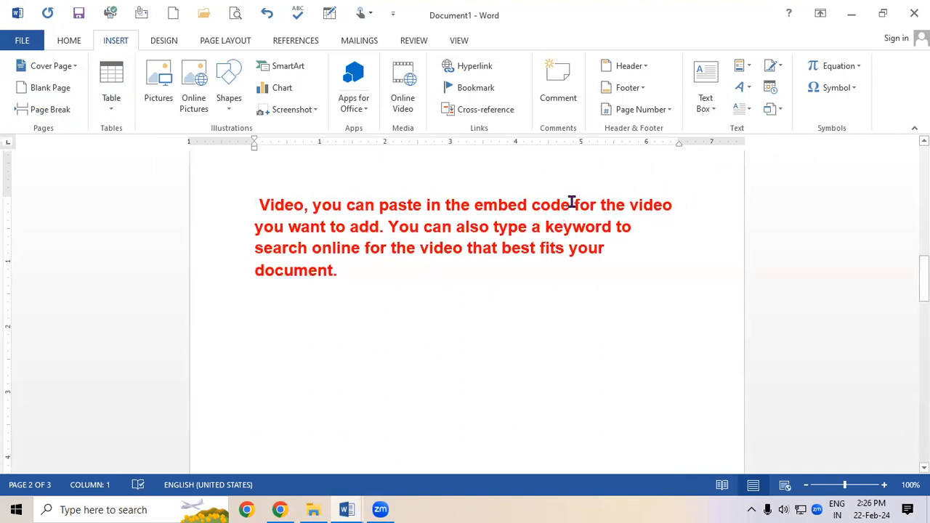
Insert a page break after "embed code" in the red text on the second page
left_click(571, 204)
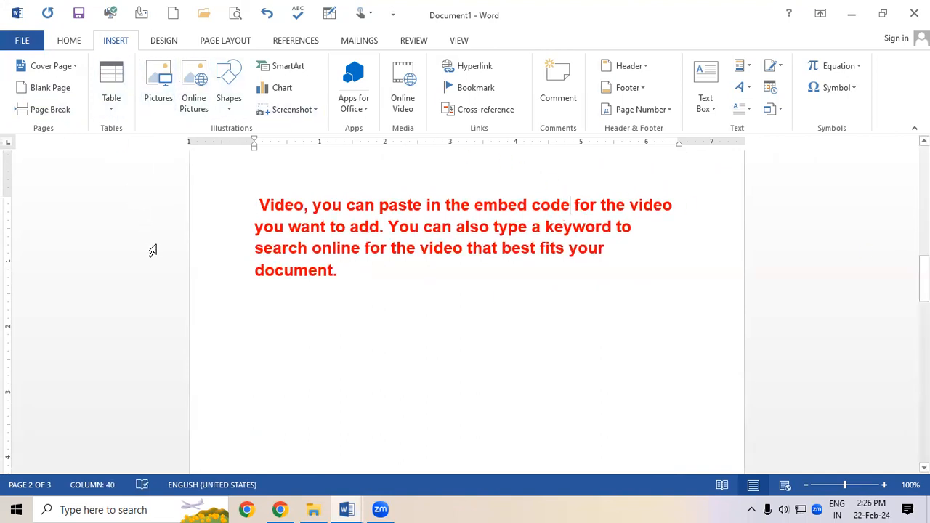
left_click(58, 110)
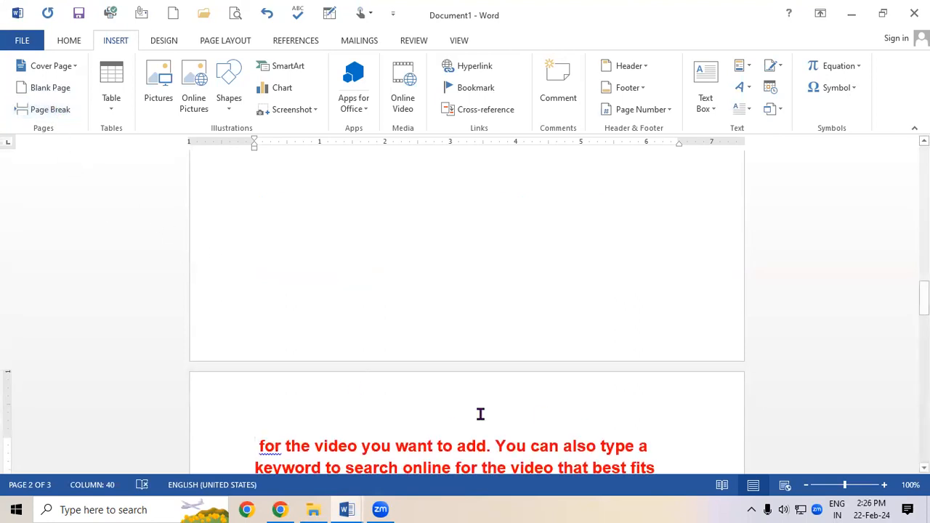
left_click_drag(923, 298, 907, 204)
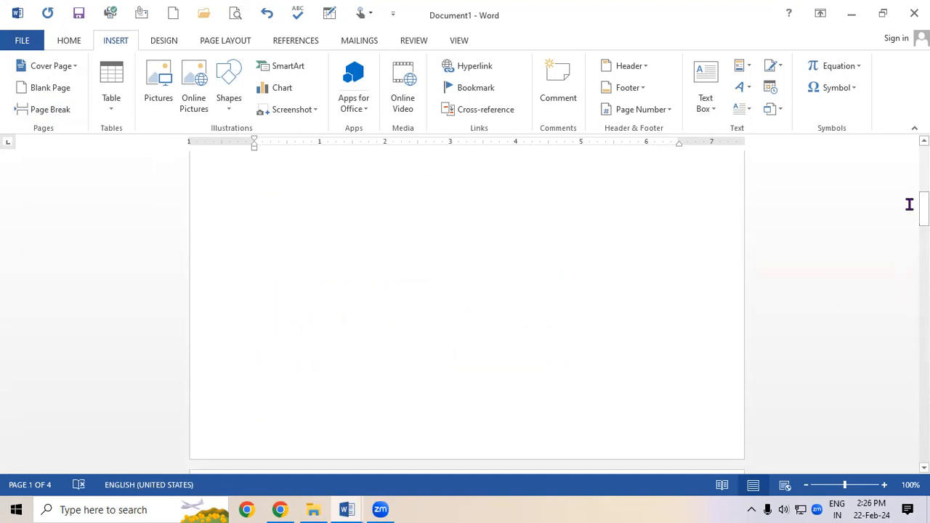
Undo the three page breaks inserted within and after the red paragraph
scroll(908, 205, "down", 10)
scroll(908, 210, "up", 1)
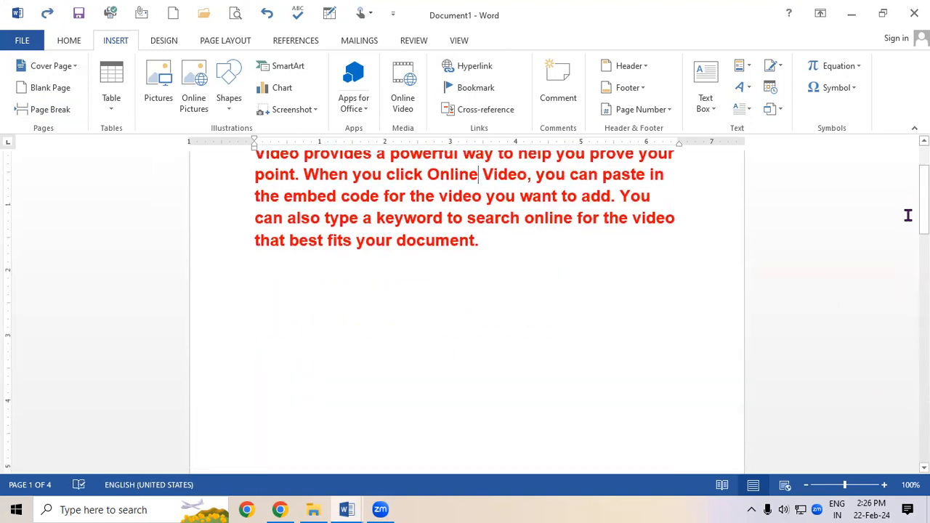
left_click_drag(923, 220, 923, 208)
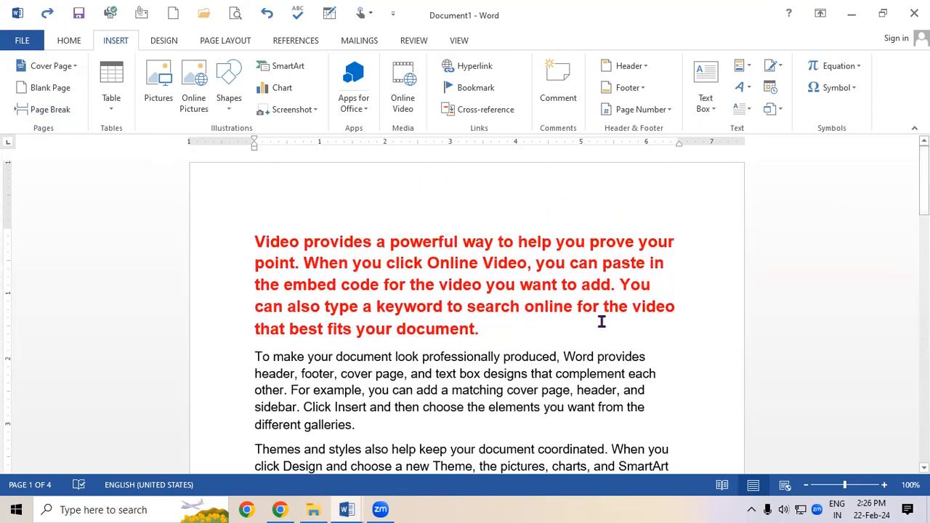
Colour the text from "Video provides" through "the video you" in the red paragraph green
left_click(520, 284)
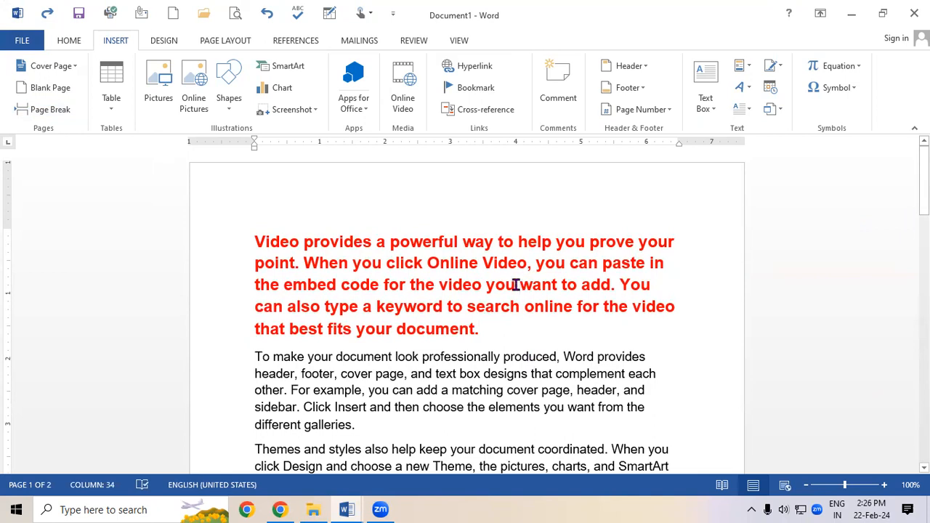
left_click_drag(520, 283, 264, 223)
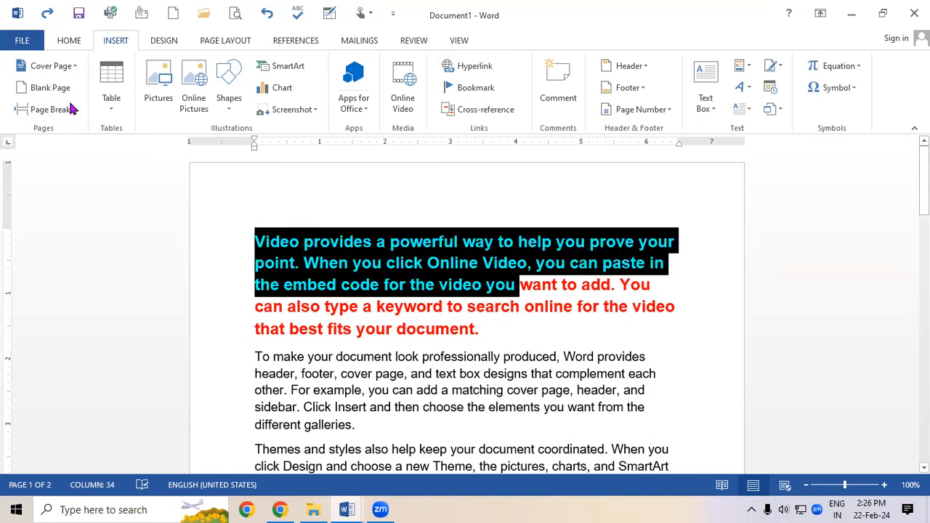
left_click(69, 40)
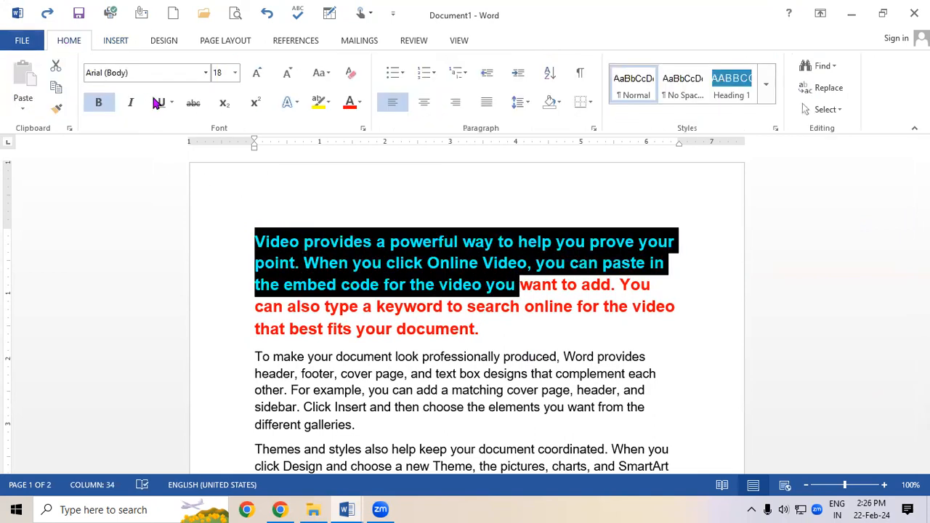
left_click(359, 102)
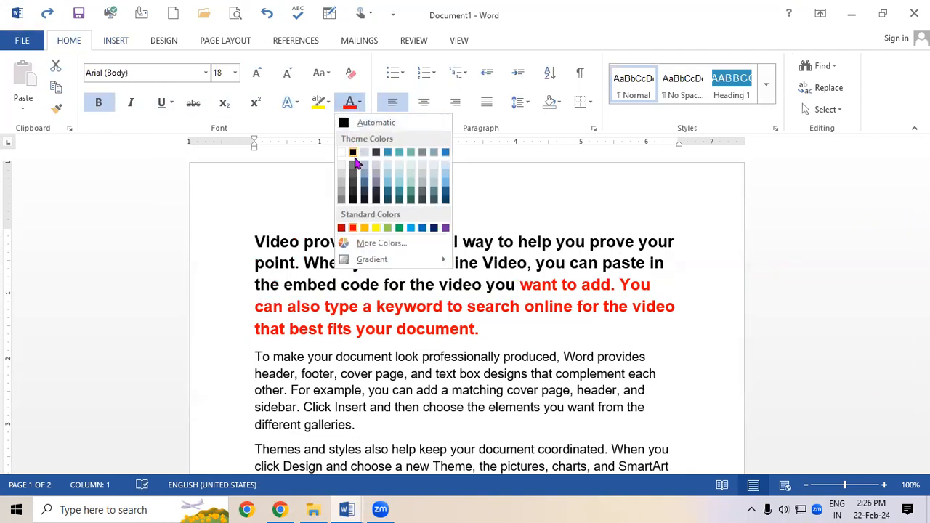
left_click(405, 229)
Insert a page break between the green text and the red words "want to add" and check both pages
left_click(520, 286)
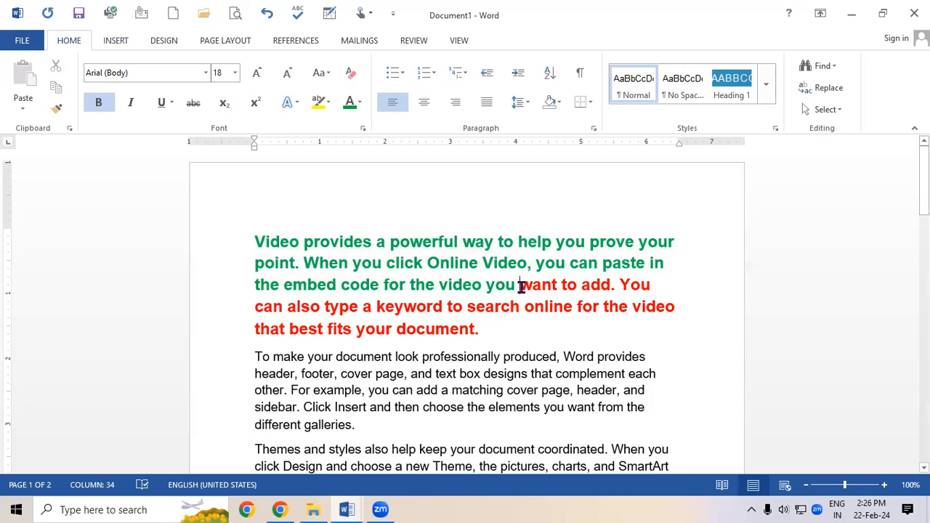
key("ctrl+Return")
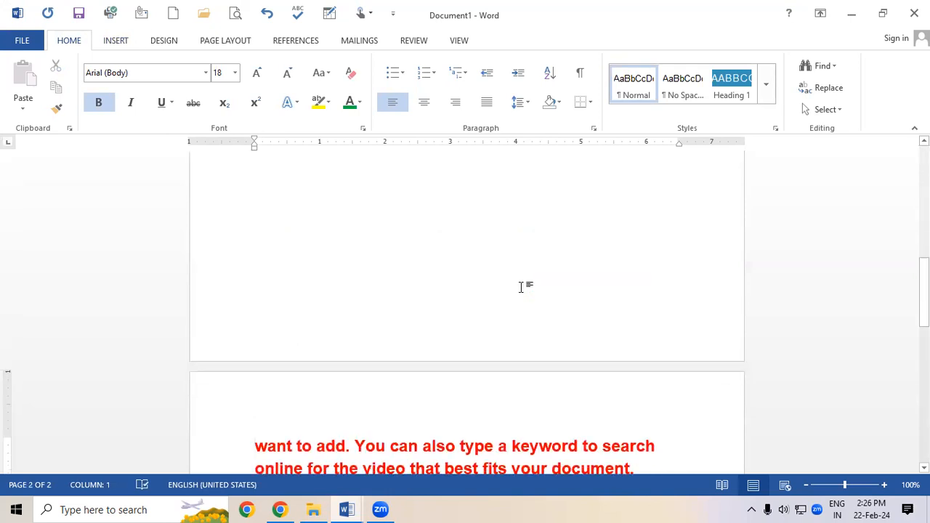
scroll(520, 285, "up", 1)
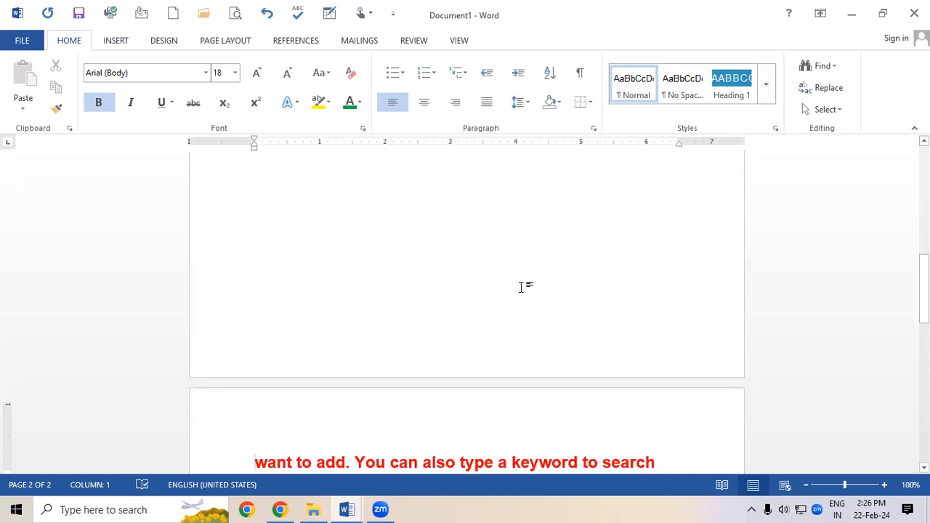
left_click_drag(923, 285, 923, 179)
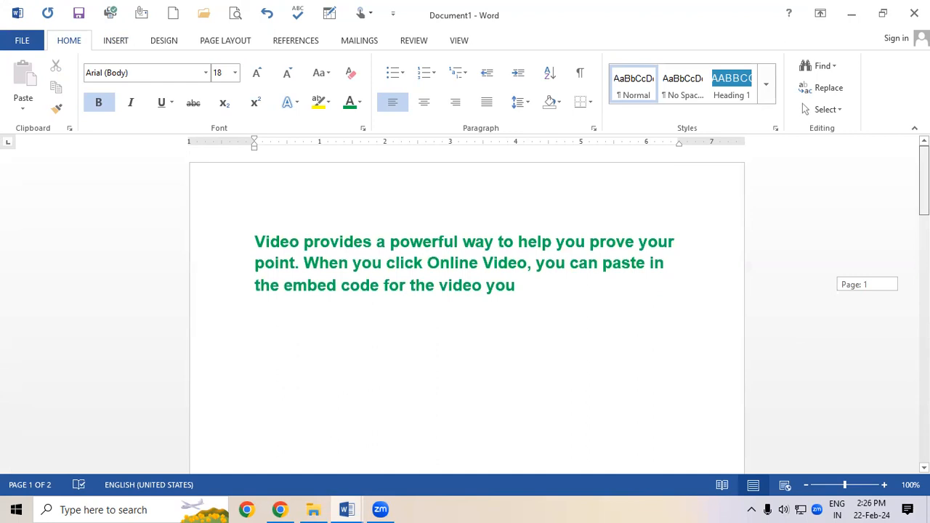
left_click_drag(923, 179, 923, 179)
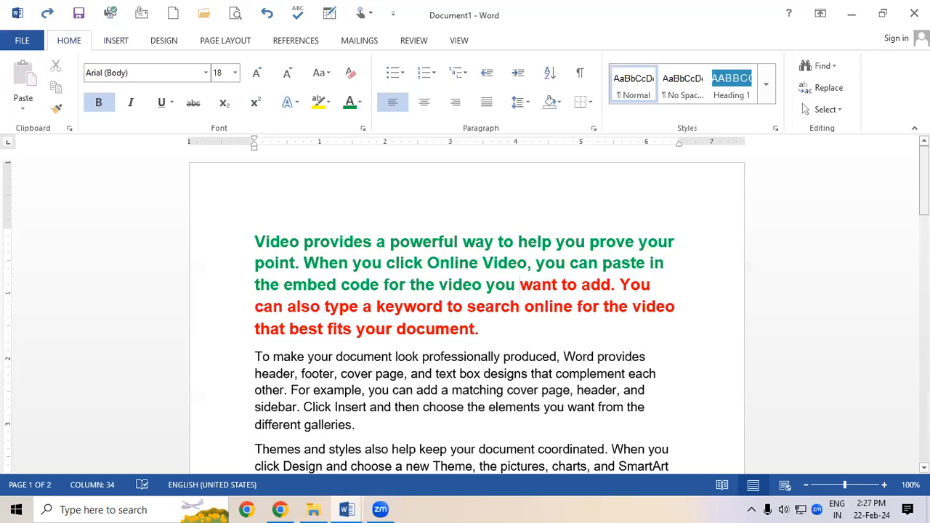
Delete all of the sample text from the document
left_click(116, 41)
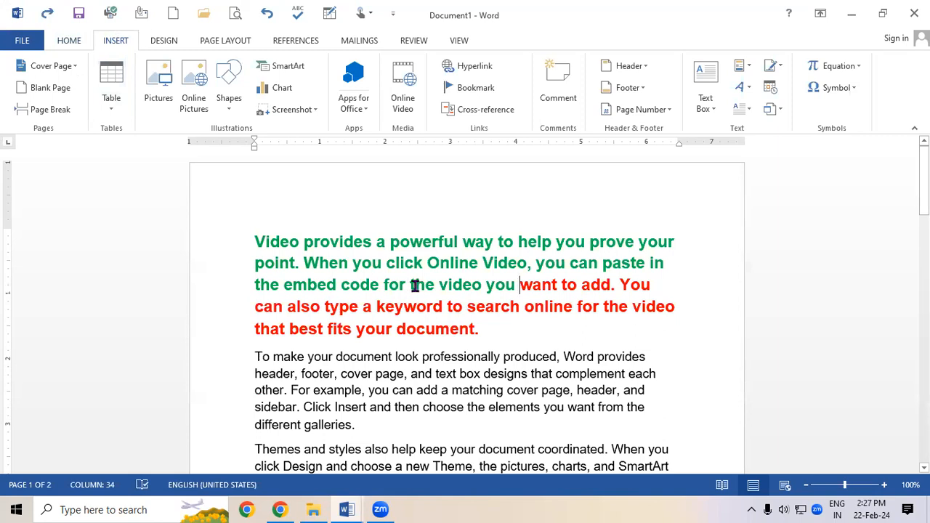
key("ctrl+a")
key("Delete")
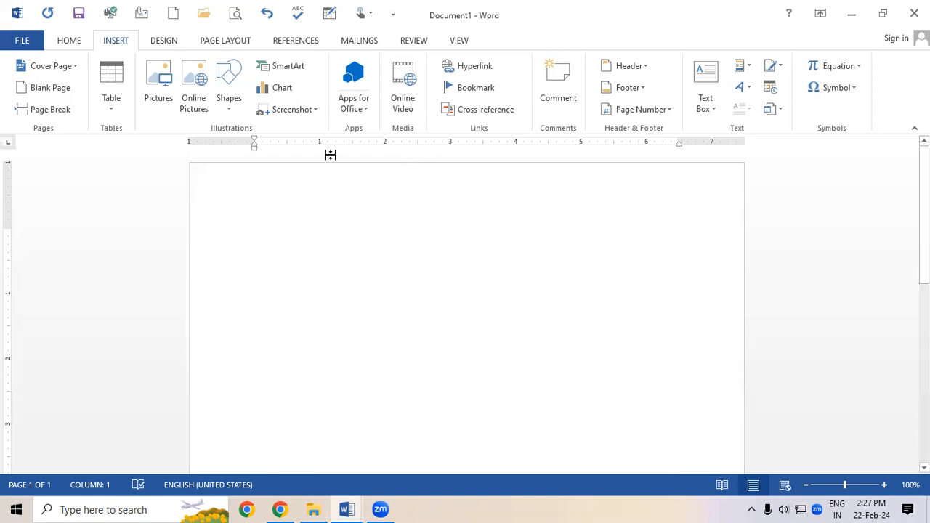
Insert a table with five columns and four rows in the empty document
left_click(111, 104)
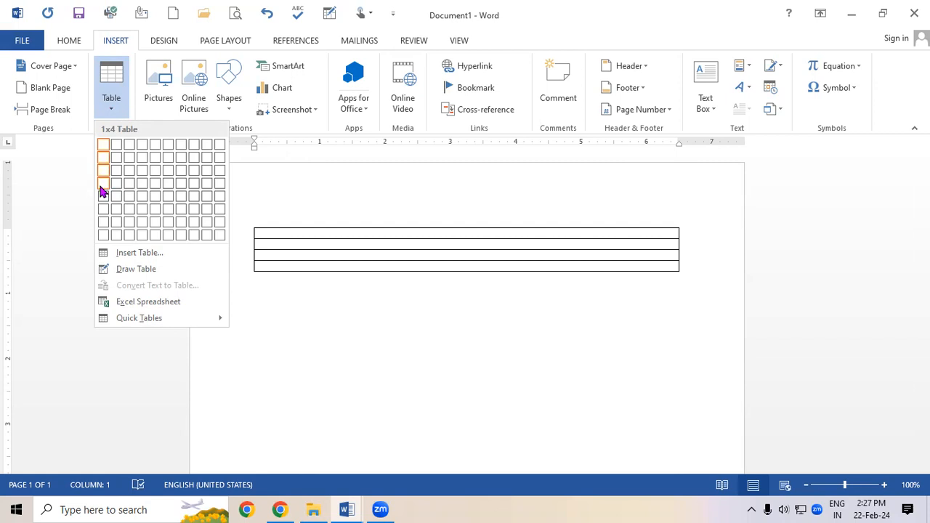
left_click(153, 190)
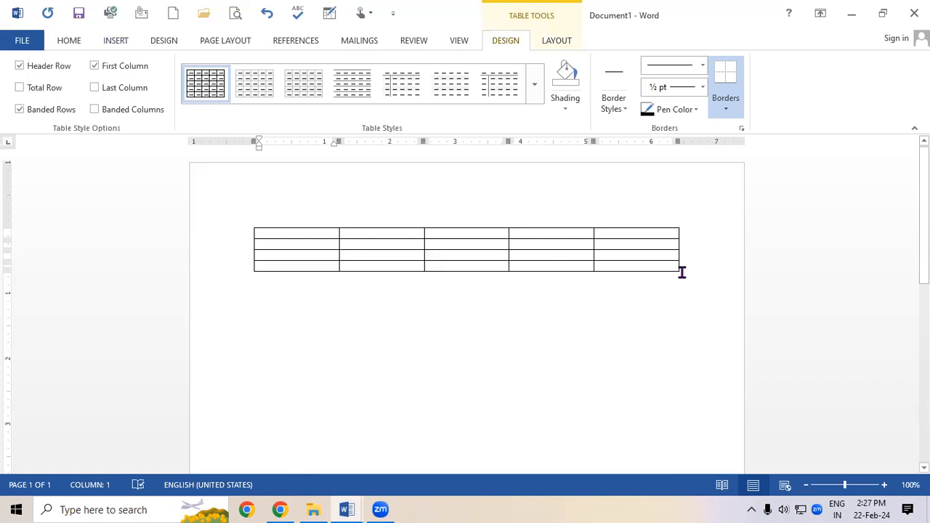
left_click(647, 340)
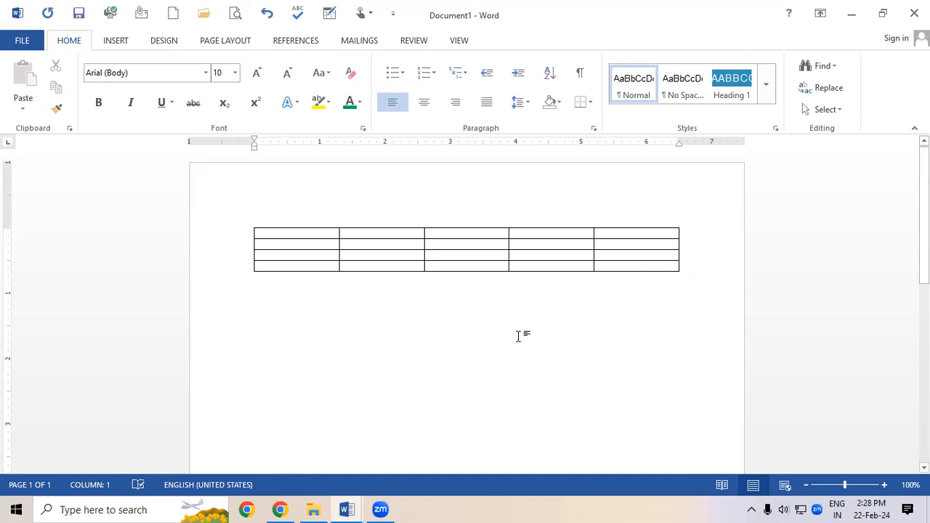
Delete the five-column table and insert a table with seven columns and three rows in its place
key("ctrl+a")
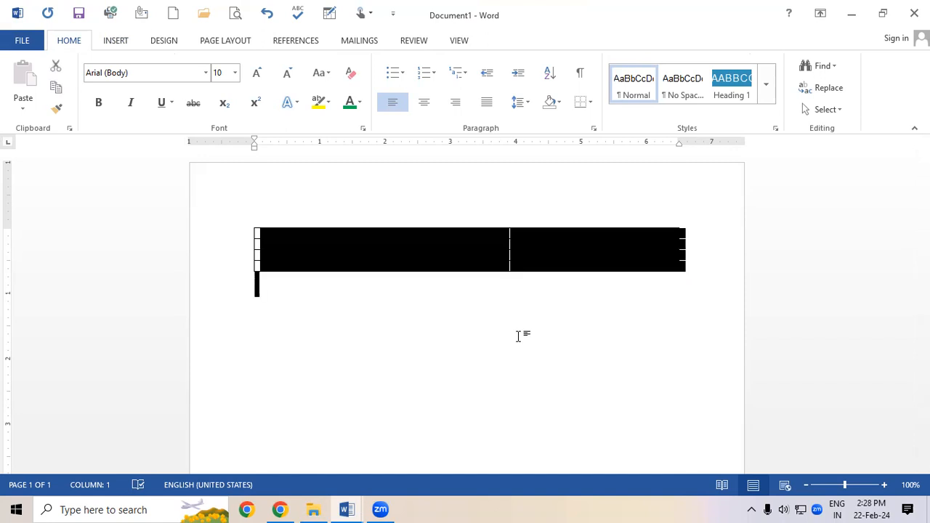
key("Delete")
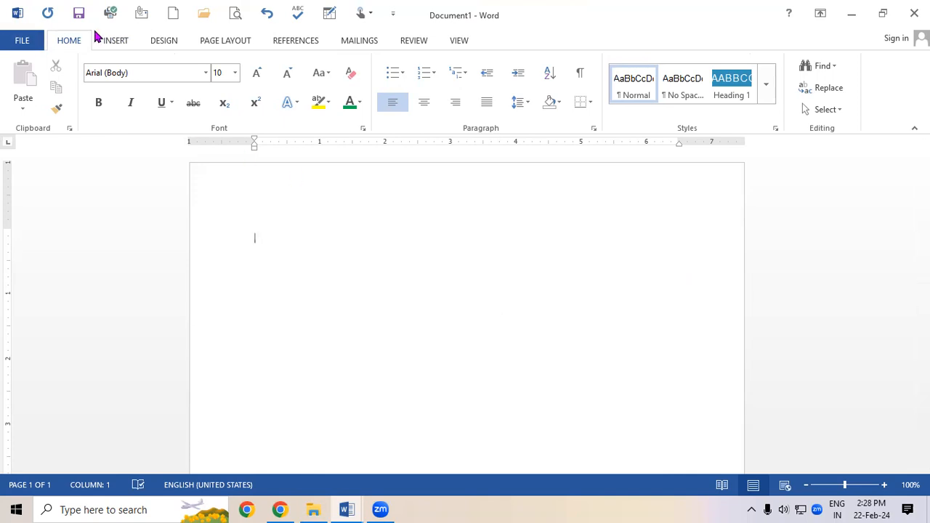
left_click(115, 41)
left_click(118, 113)
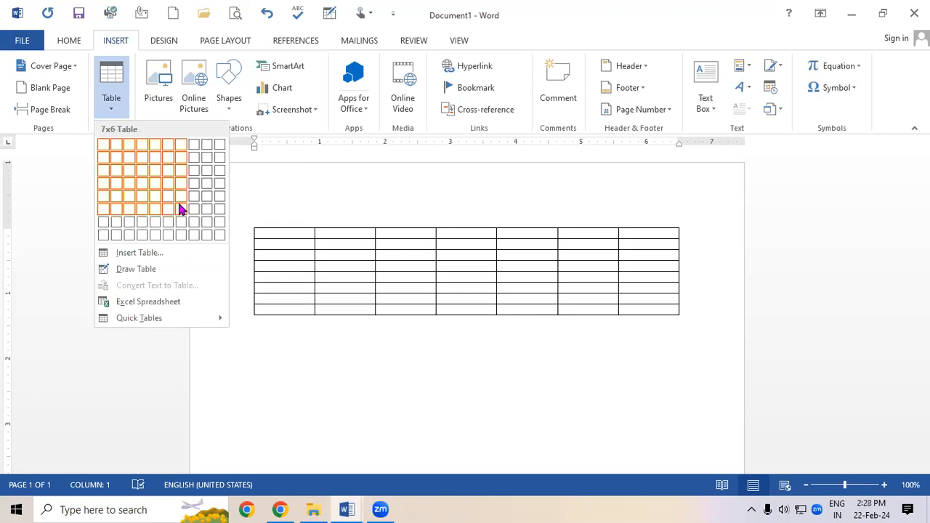
left_click(179, 178)
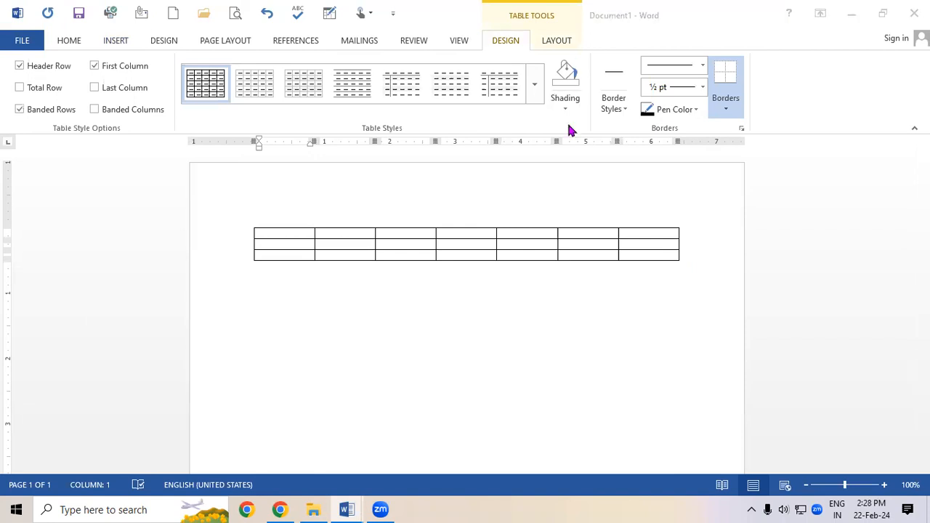
Increase the height of the table's bottom row and undo the resize
left_click(633, 256)
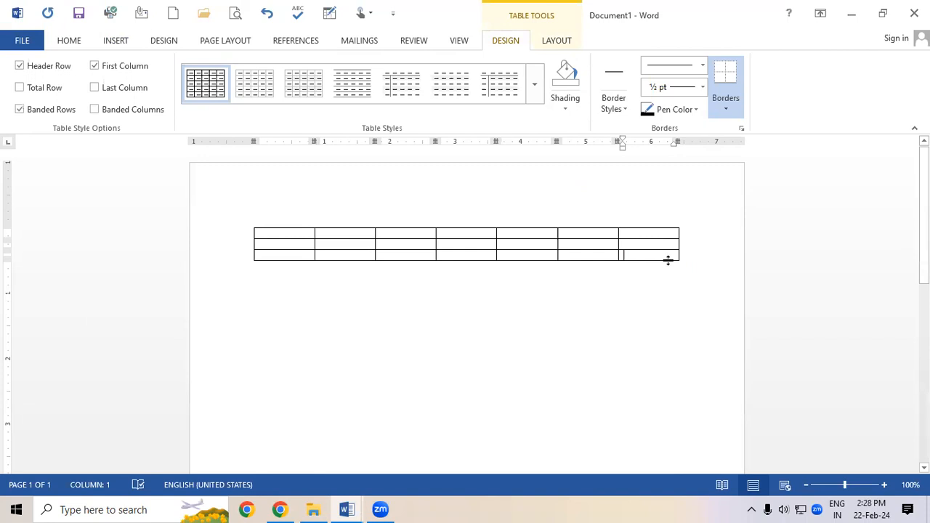
left_click_drag(676, 260, 678, 313)
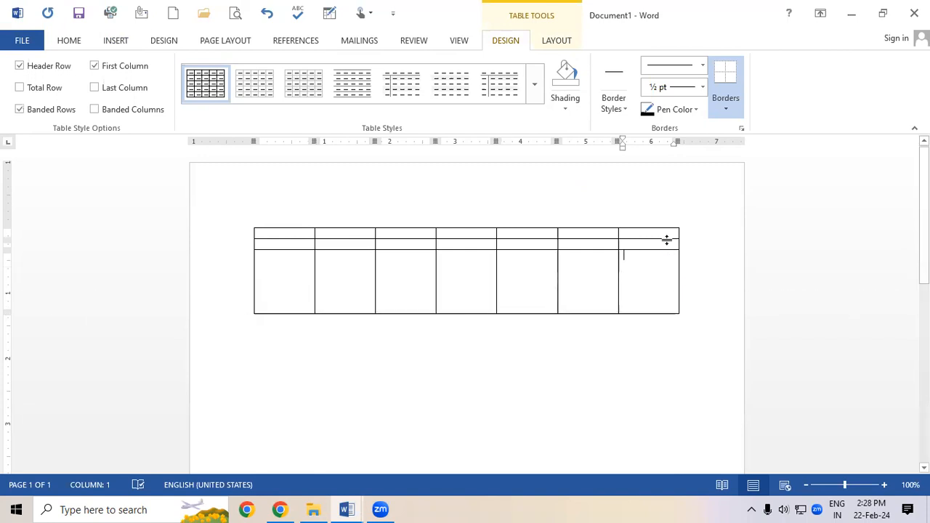
key("ctrl+z")
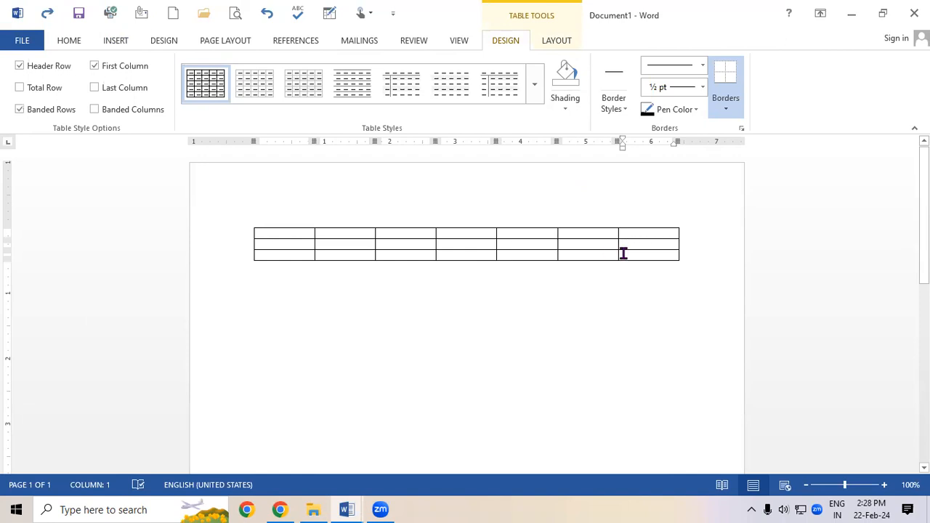
Delete the seven-column table from the document
left_click(115, 40)
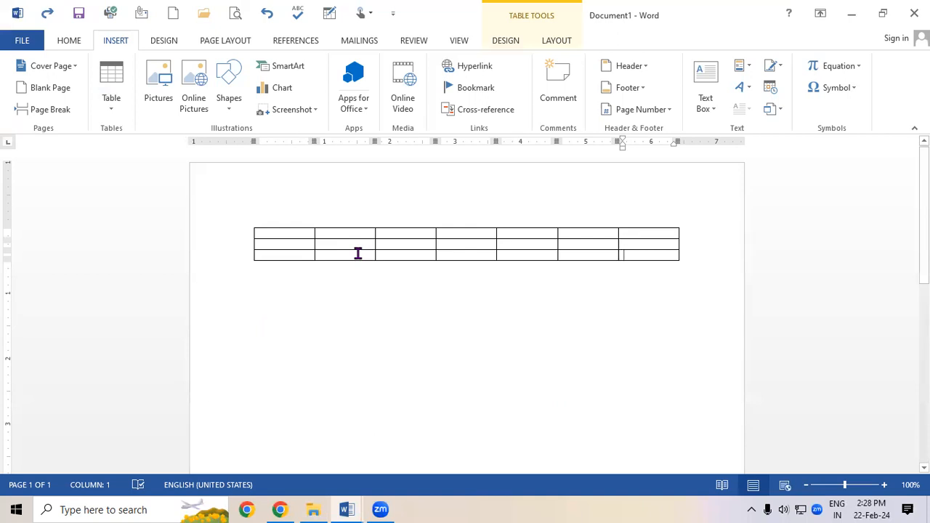
left_click(279, 243)
key("ctrl+a")
key("Delete")
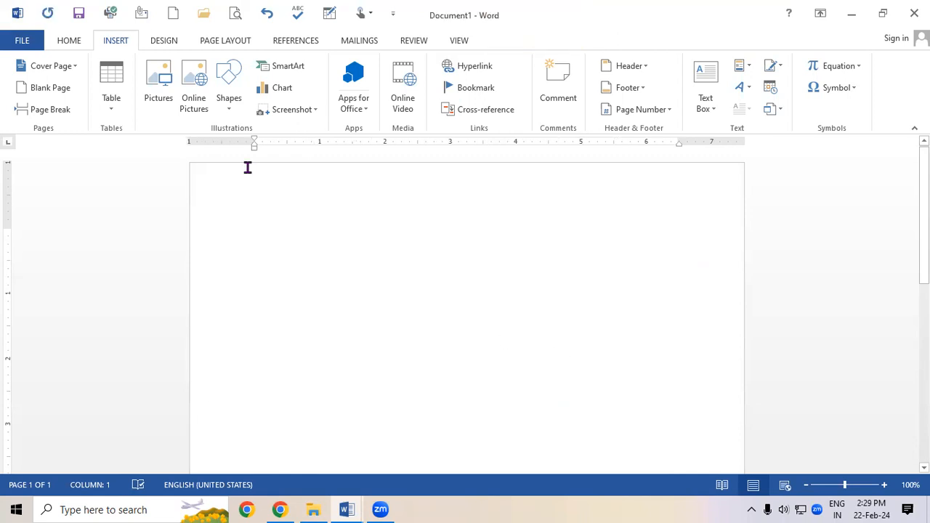
Insert a table with three columns and three rows and increase the height of every row
left_click(111, 94)
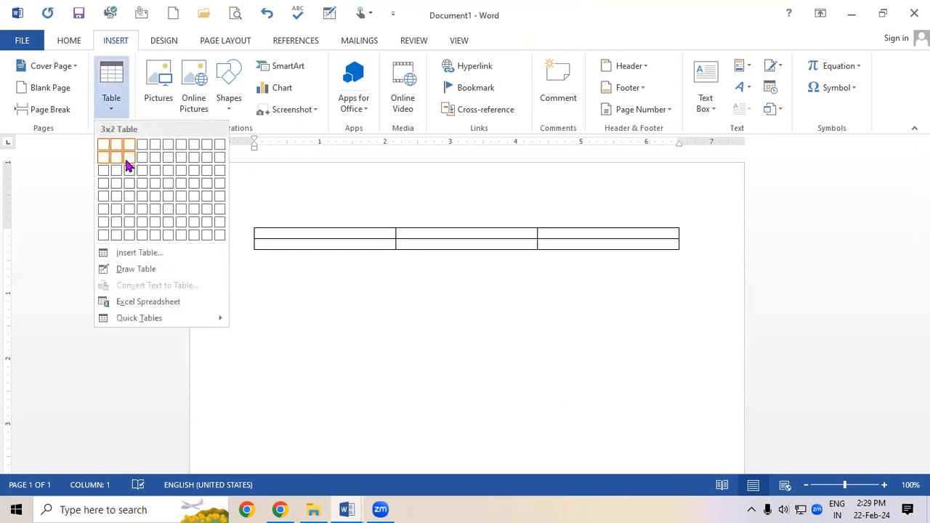
left_click(125, 167)
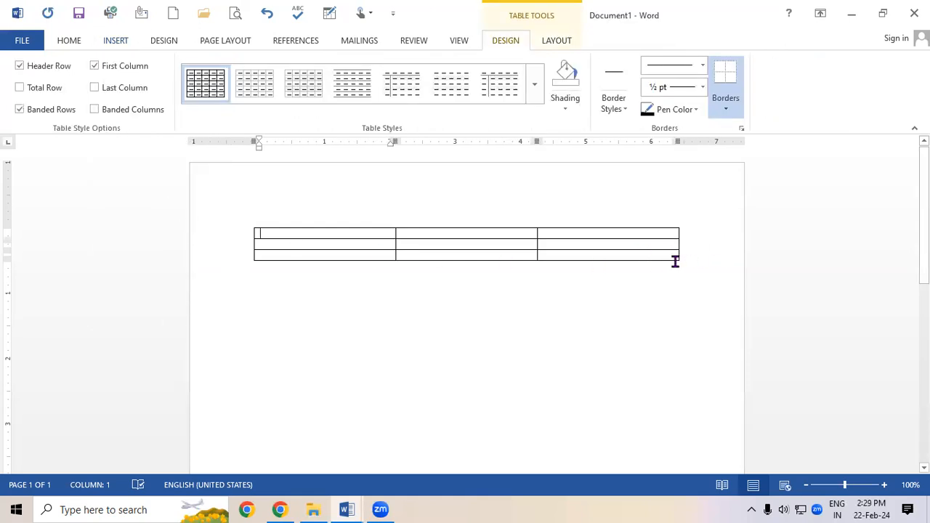
left_click_drag(678, 259, 682, 313)
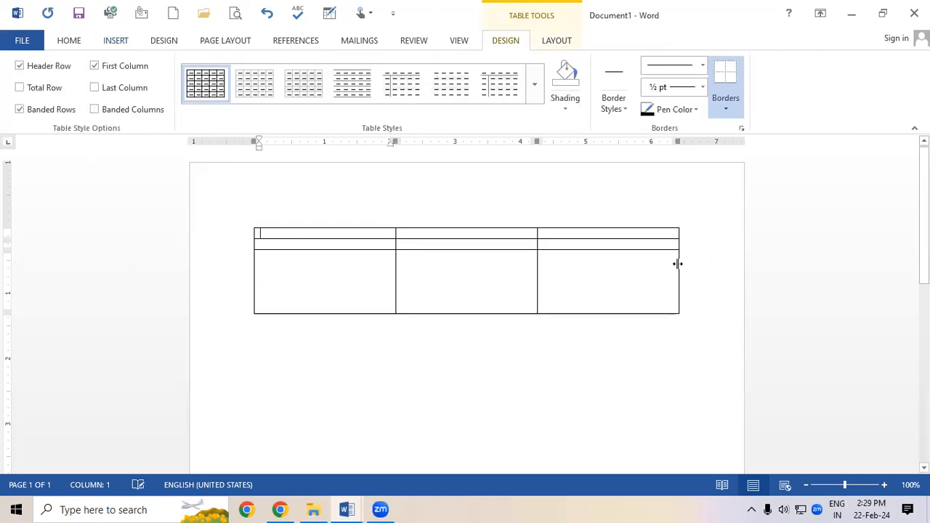
left_click_drag(669, 249, 676, 317)
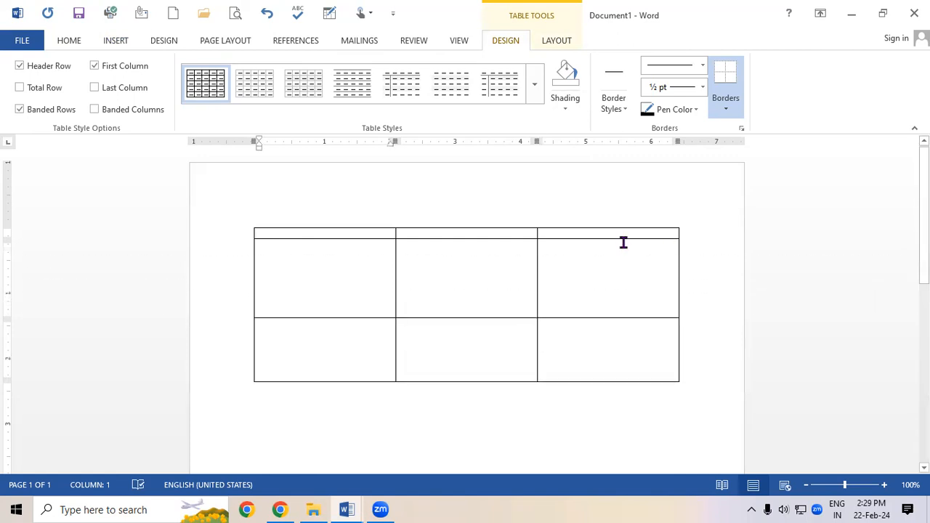
left_click_drag(625, 238, 627, 281)
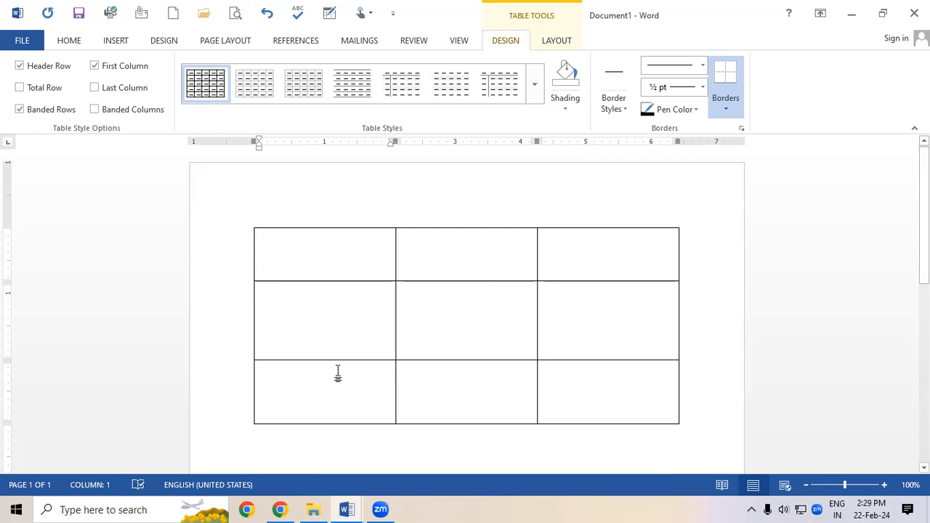
left_click(390, 235)
left_click(401, 233)
left_click(555, 42)
left_click(517, 41)
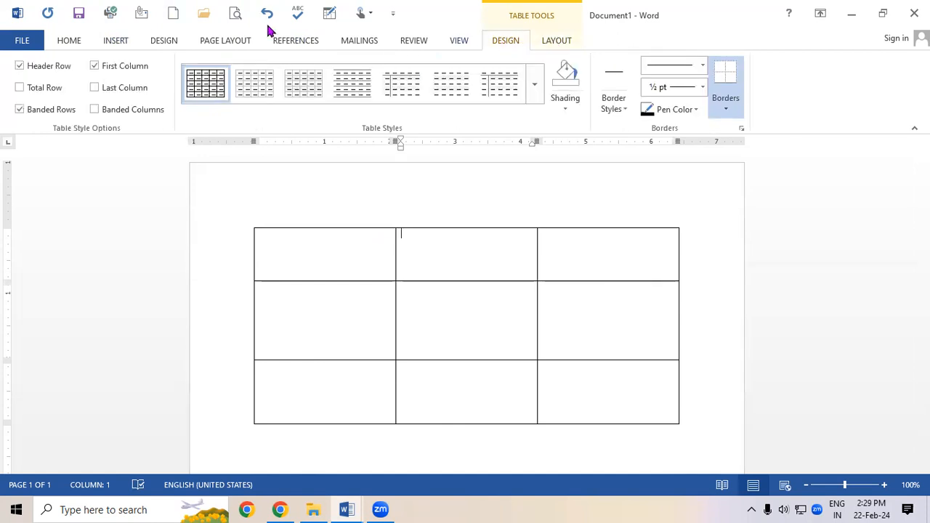
left_click(117, 40)
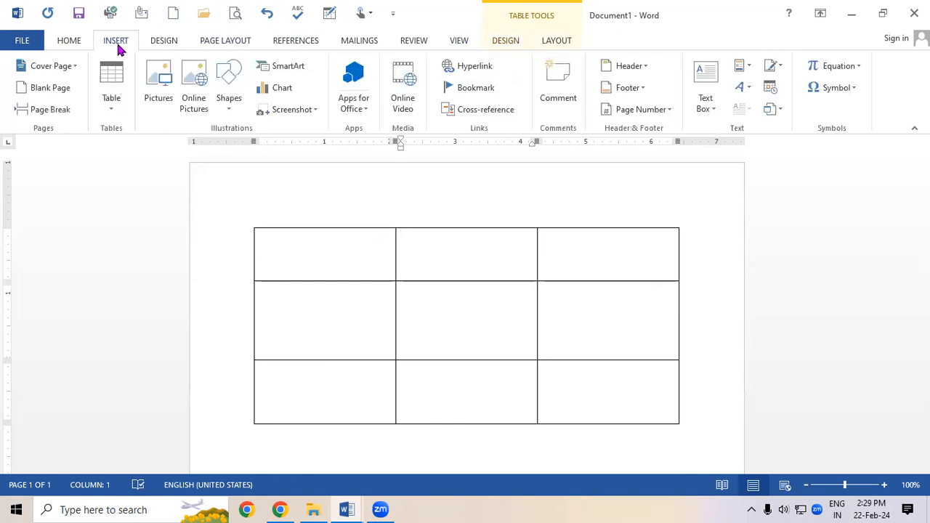
left_click(111, 81)
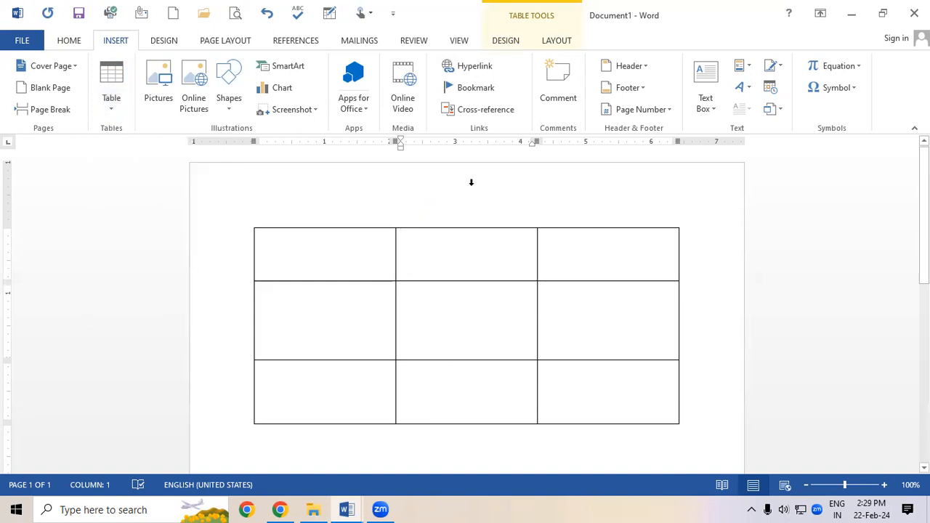
Undo the three row height changes and the insertion of the three-column table
key("ctrl+z")
key("ctrl+z")
key("ctrl+z")
key("ctrl+z")
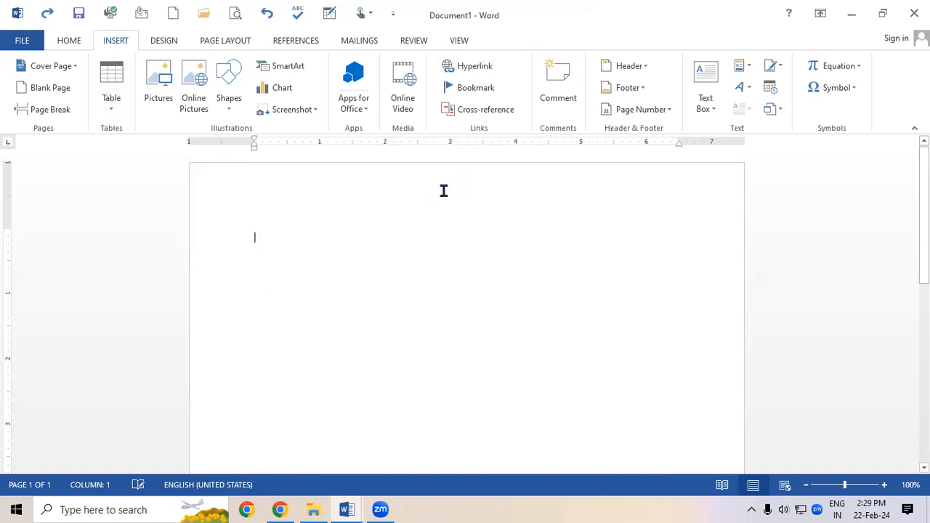
Insert a table with ten columns and eight rows in the empty document
left_click(109, 65)
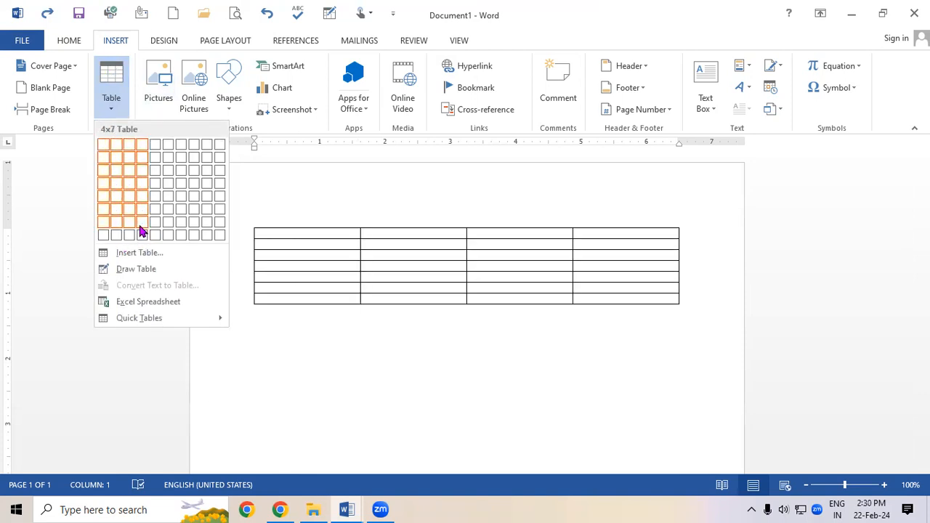
left_click(219, 235)
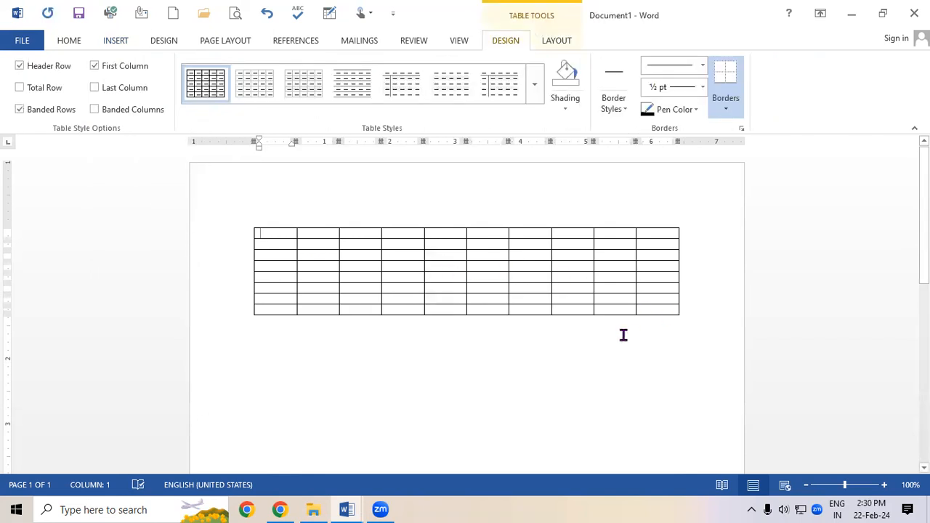
Delete the ten-column table and insert a new table with 6 columns and 5 rows
key("ctrl+a")
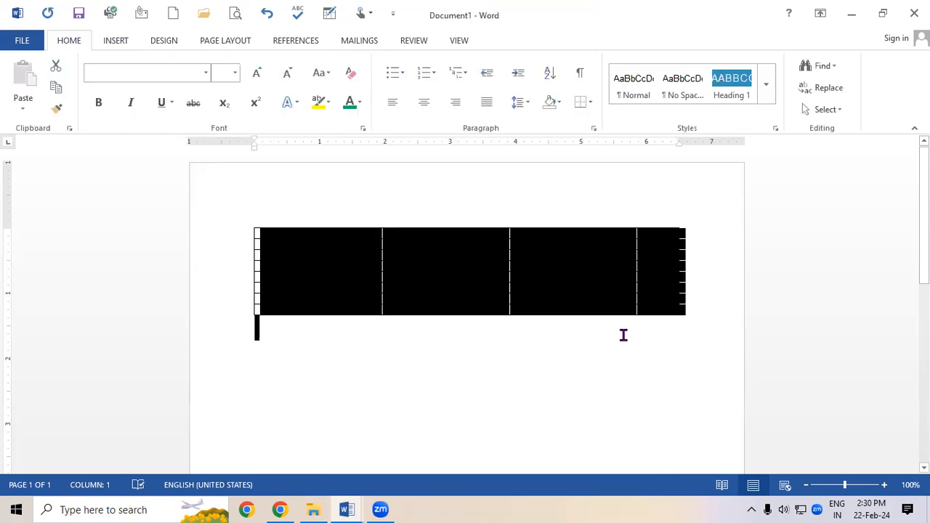
key("Delete")
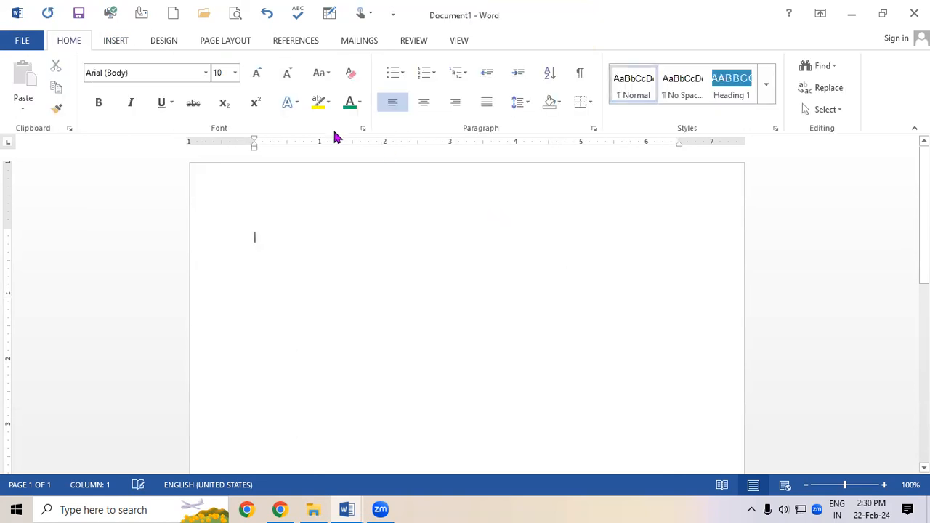
left_click(116, 40)
left_click(114, 94)
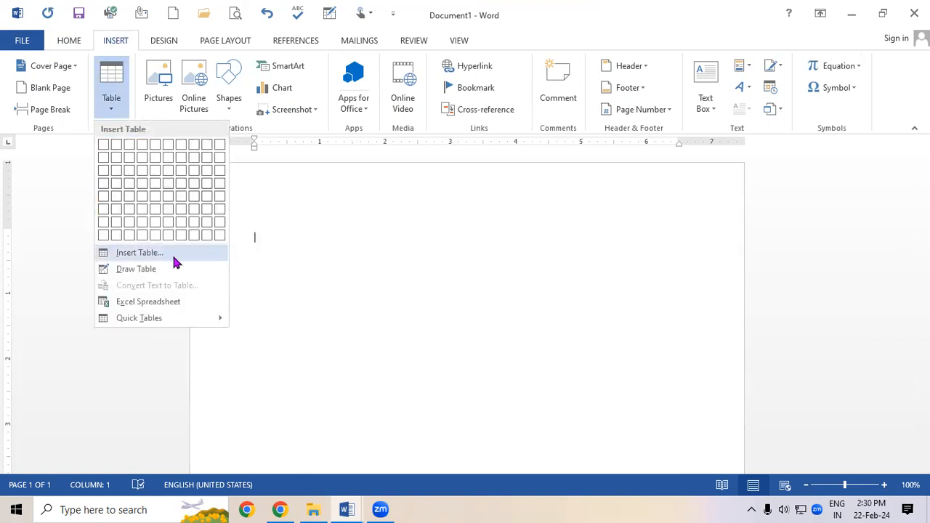
left_click(174, 253)
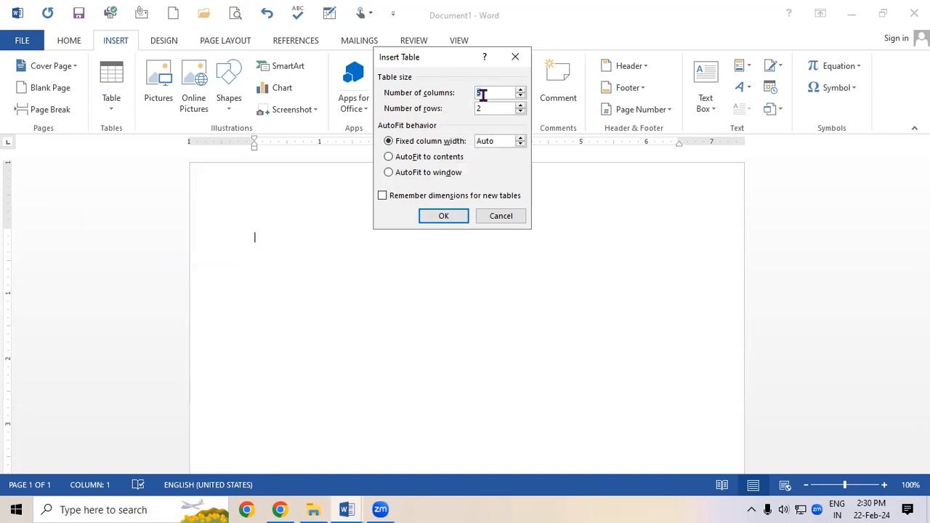
type("6")
left_click_drag(492, 111, 426, 110)
type("5")
left_click(444, 215)
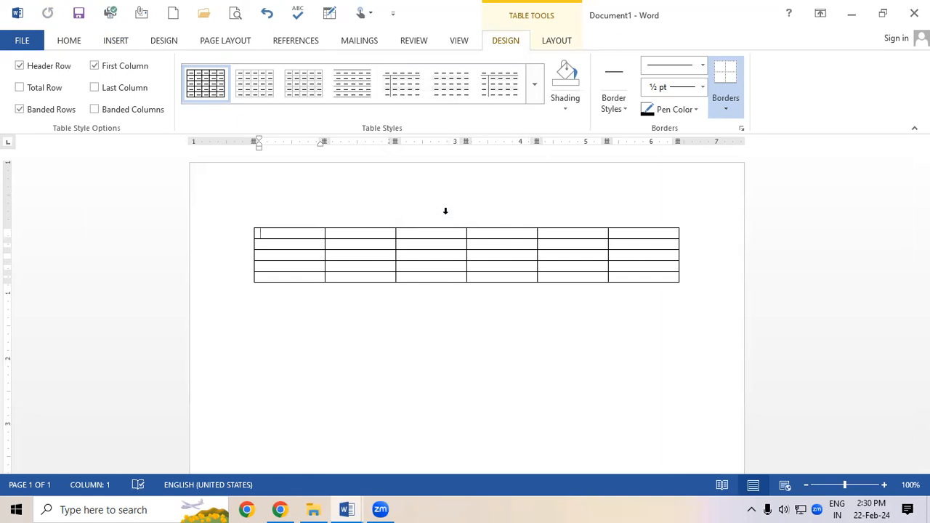
Fill the table's first row with the headings SR.NO., STUDENT NAME, COURSE, FEE, PAID and DUE
left_click(415, 241)
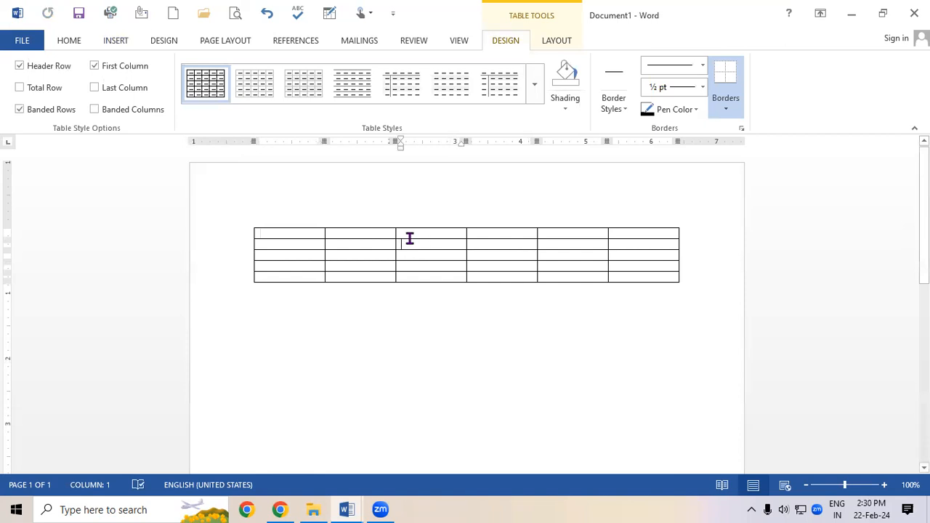
left_click(385, 231)
left_click(317, 232)
type("SR.NO.")
key("Tab")
type("STUDEN")
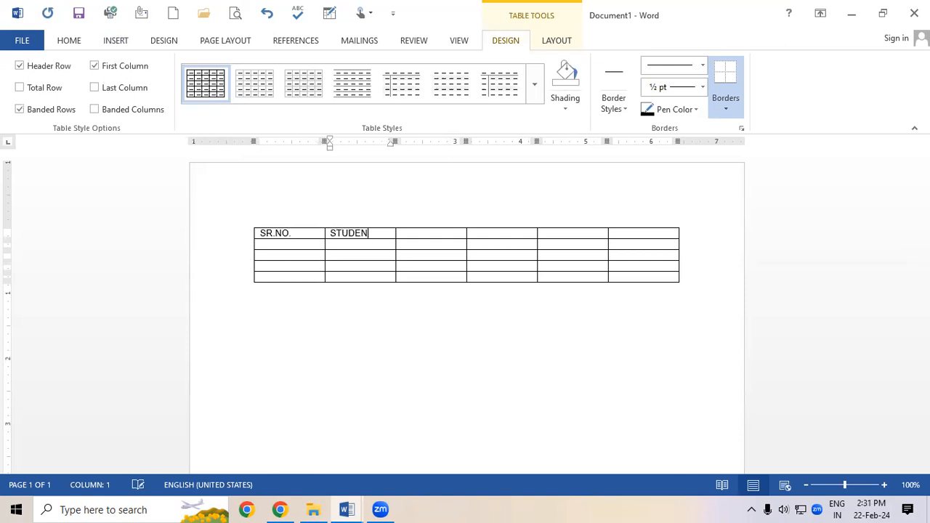
type("T NAME")
key("Tab")
type("CO")
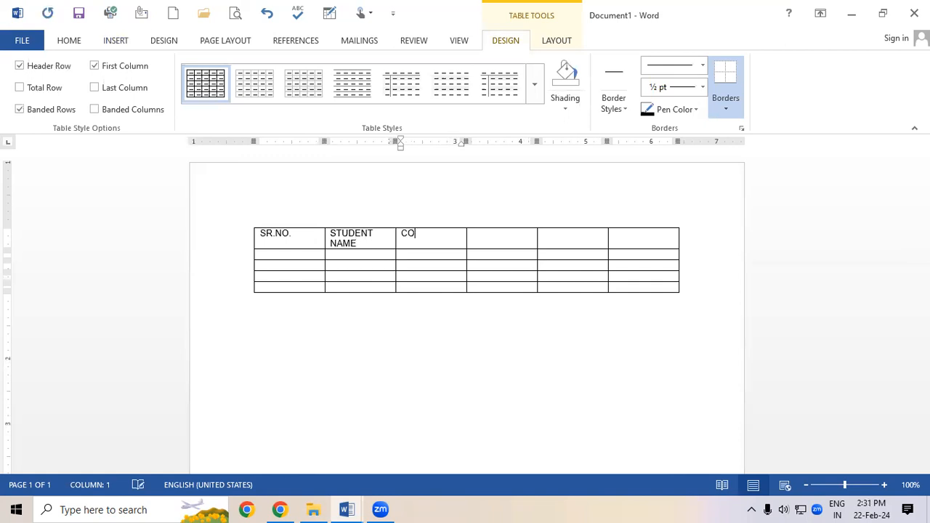
type("URSE")
key("Tab")
type("FEE")
key("Tab")
type("PAID")
key("Tab")
type("DU")
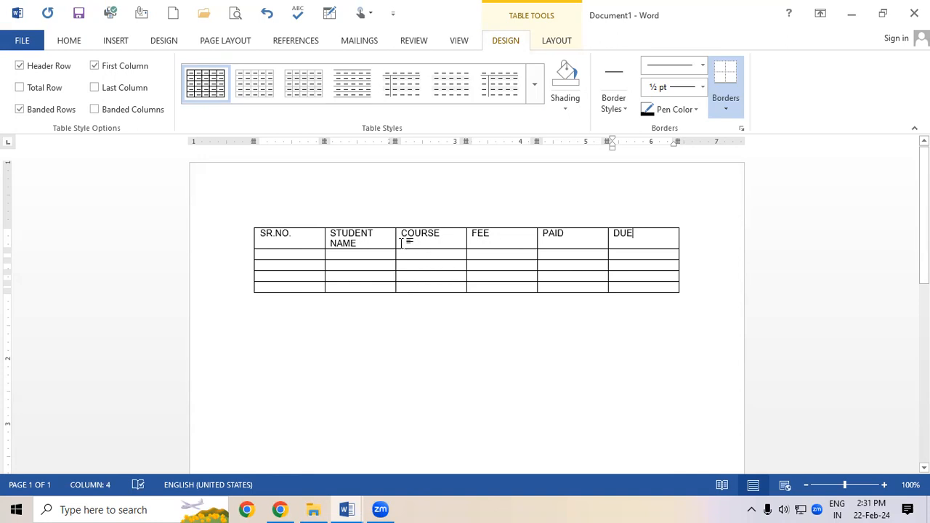
Widen the STUDENT NAME column to fit its heading and enlarge the whole table's text to 16 pt
left_click_drag(396, 243, 417, 243)
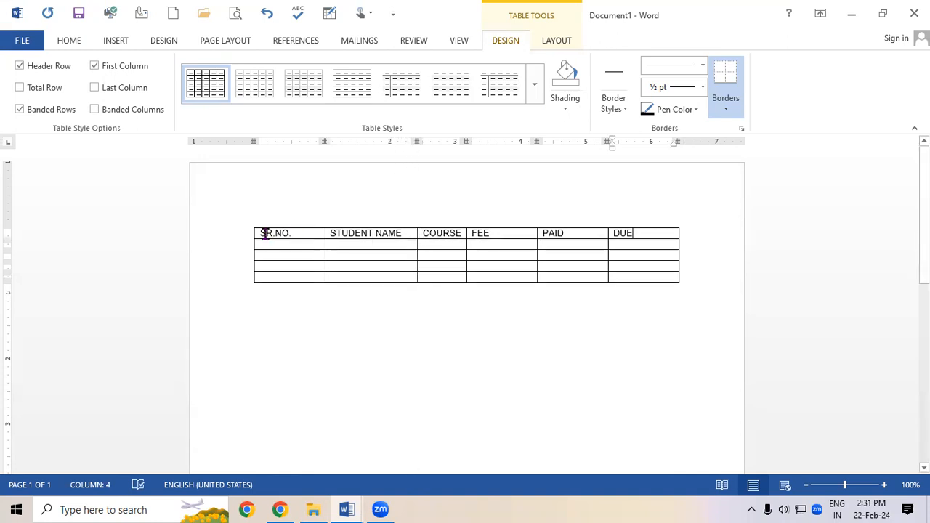
left_click_drag(265, 233, 620, 275)
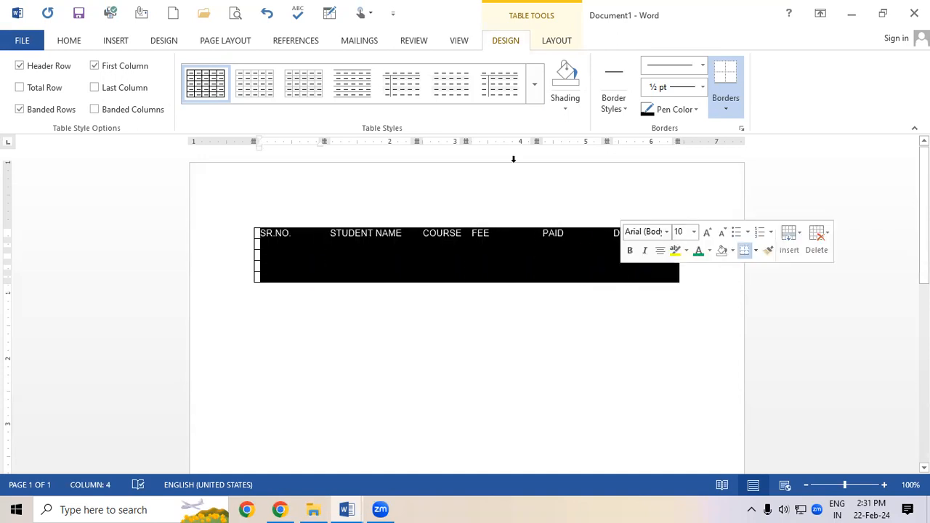
left_click(65, 40)
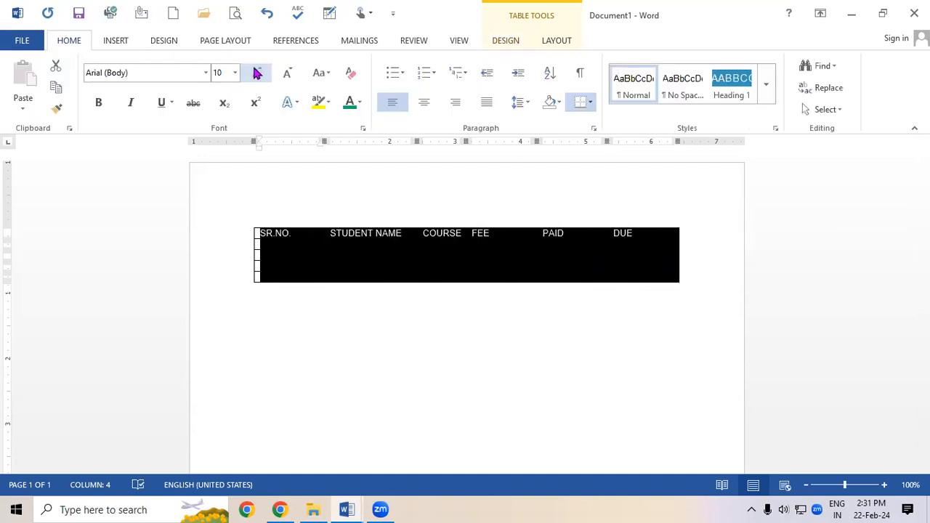
left_click(257, 73)
left_click(257, 72)
left_click(257, 72)
left_click(258, 73)
left_click(353, 269)
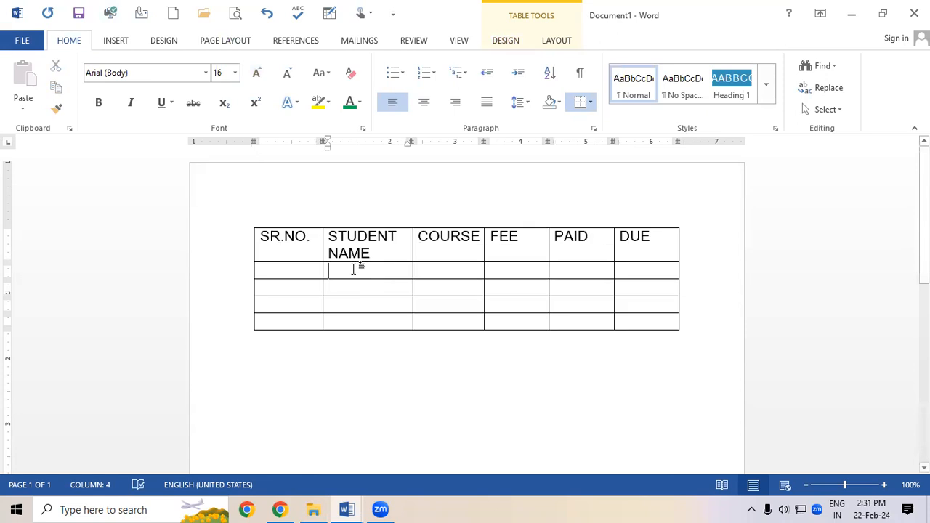
Narrow the SR.NO., FEE and PAID columns and widen STUDENT NAME so every heading fits on one line
left_click_drag(318, 255, 315, 256)
left_click_drag(484, 253, 569, 254)
left_click_drag(508, 252, 531, 251)
left_click_drag(411, 247, 454, 251)
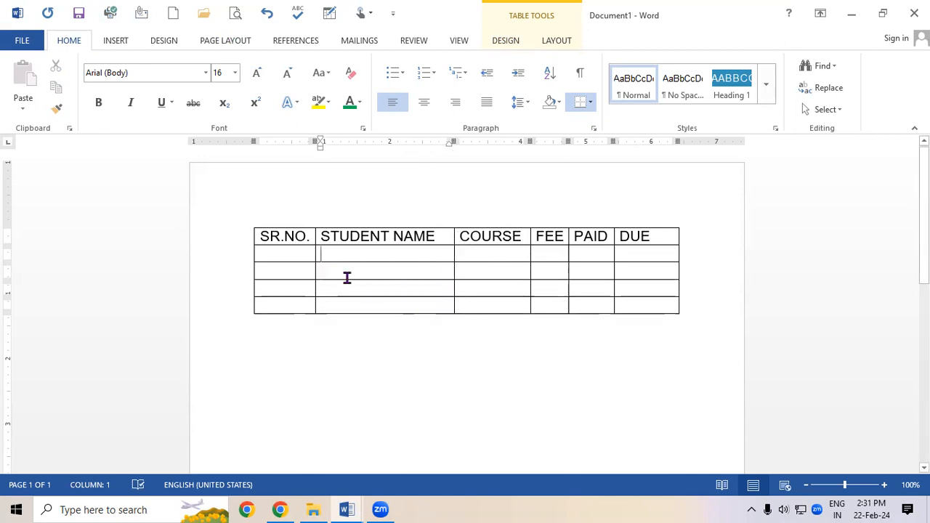
left_click_drag(264, 233, 651, 316)
left_click(538, 309)
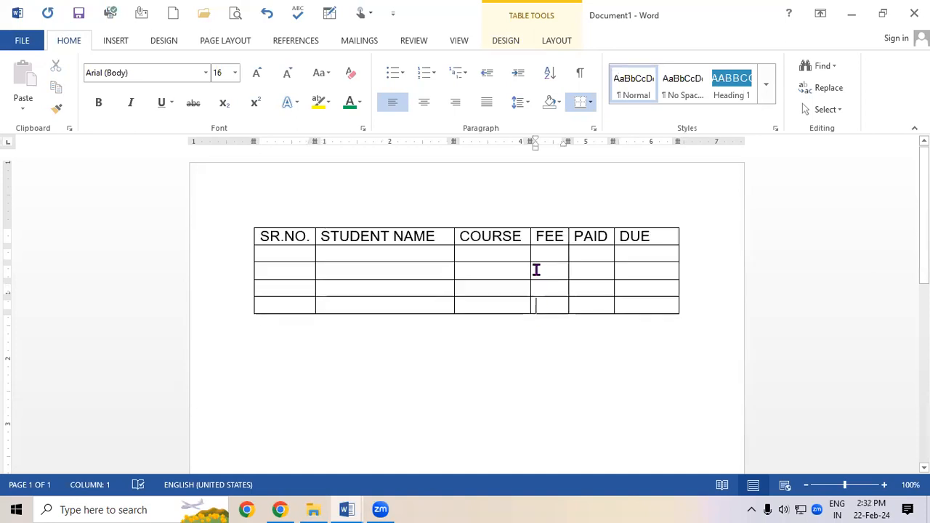
Apply the blue grid table style with a solid header row and banded rows to the table
left_click(523, 44)
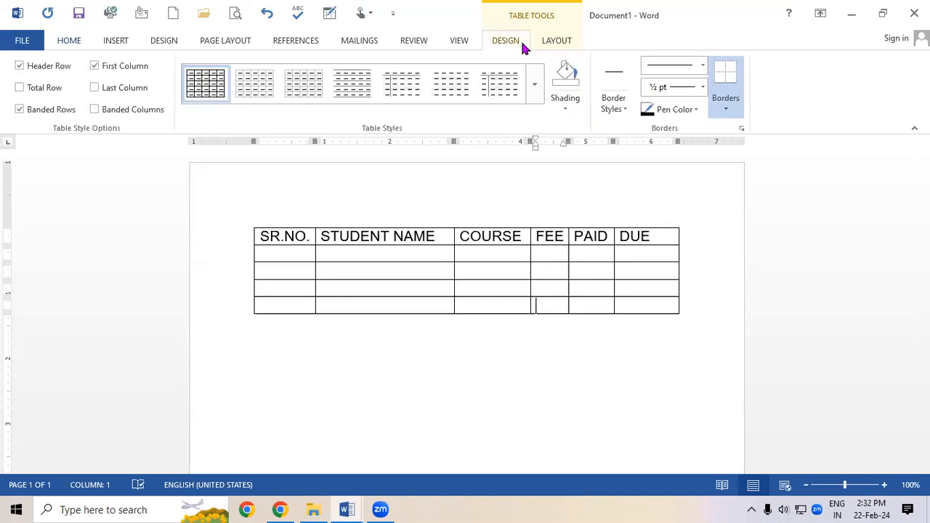
left_click(534, 84)
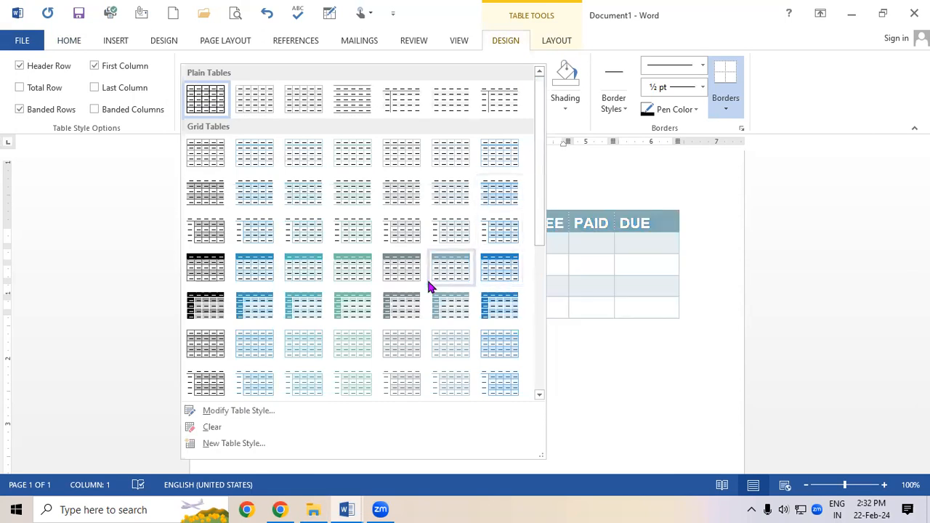
left_click(257, 272)
left_click(593, 293)
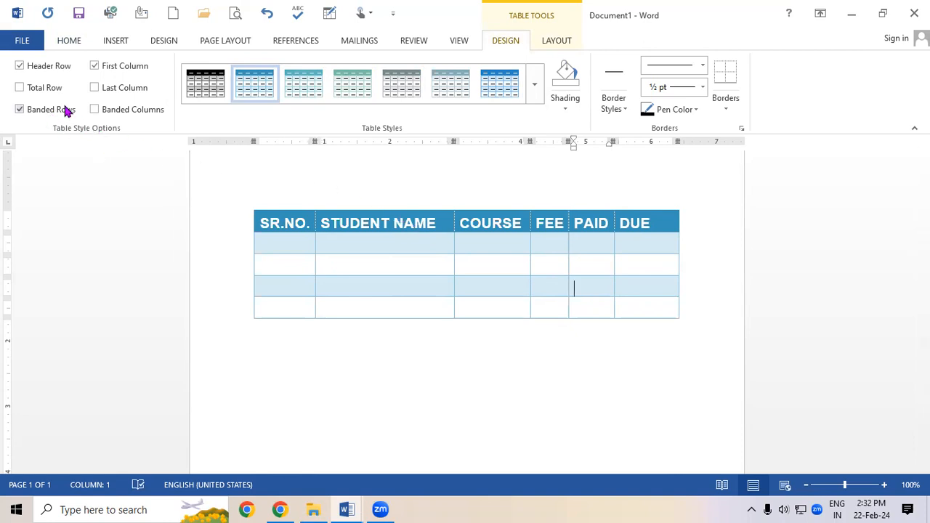
Turn off the Header Row, First Column and Banded Rows style options for the table
left_click(36, 67)
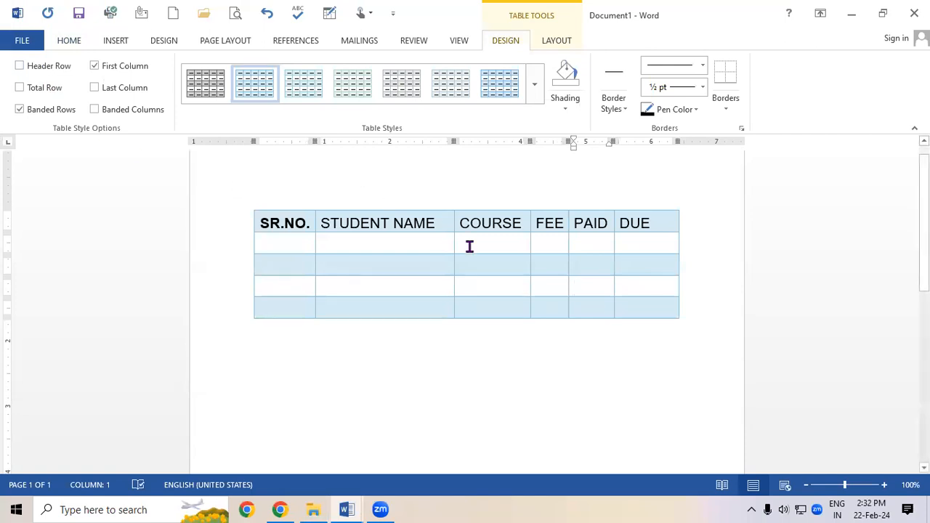
left_click(135, 69)
left_click(37, 109)
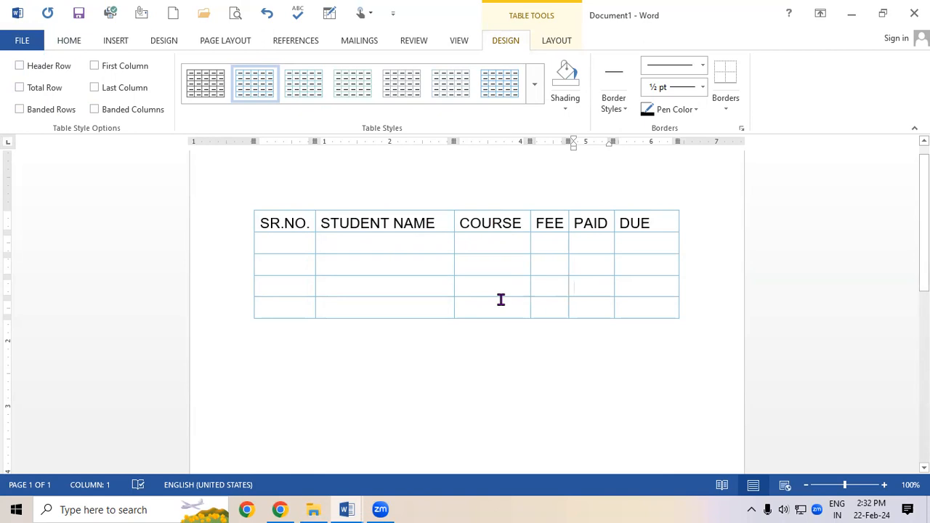
Turn on all six table style options: Header Row, First Column, Total Row, Last Column, Banded Columns and Banded Rows
left_click(62, 67)
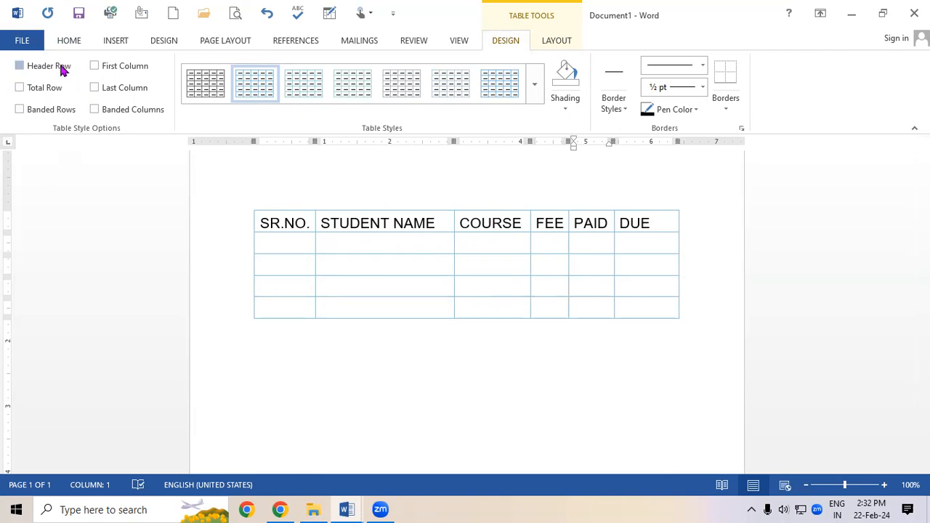
left_click(96, 67)
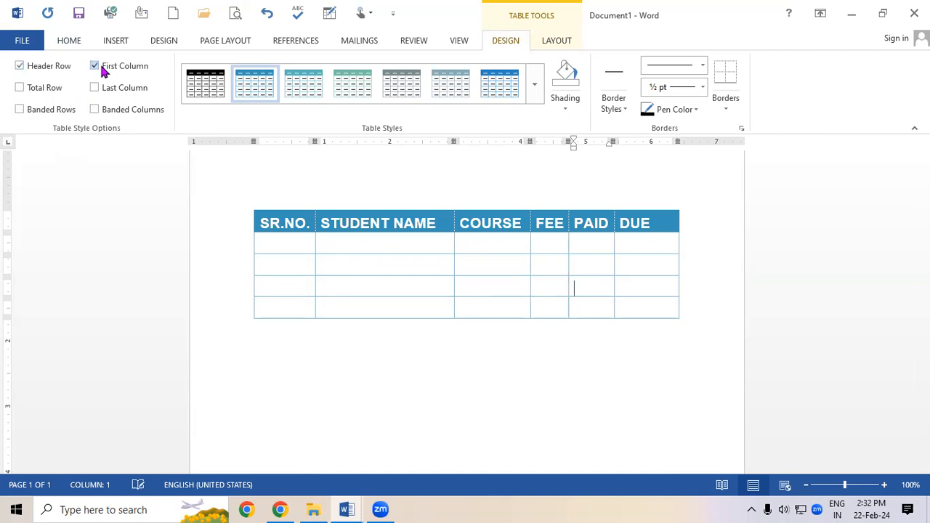
left_click(54, 90)
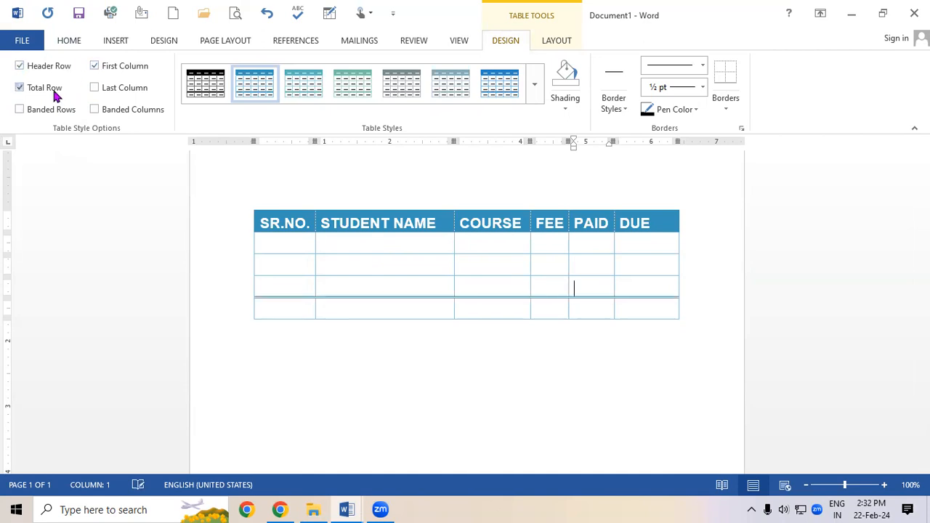
left_click(106, 90)
left_click(107, 116)
left_click(63, 113)
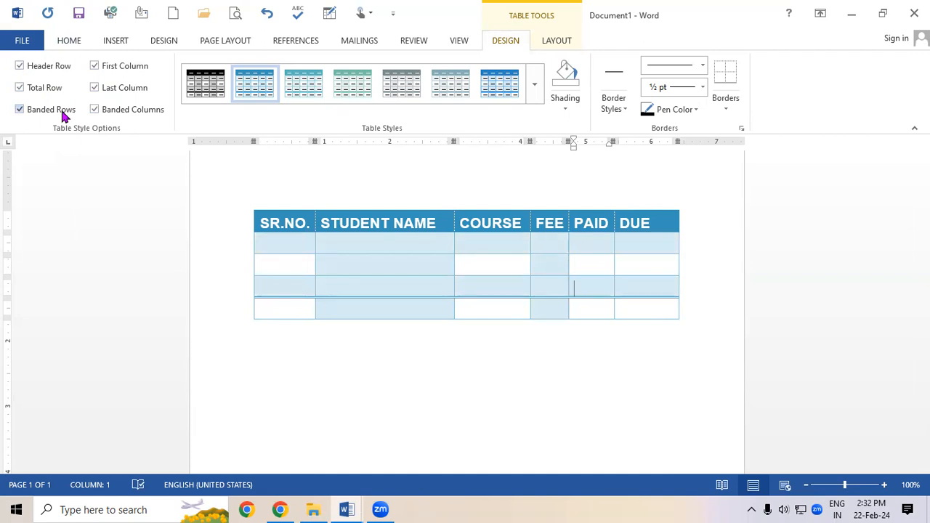
Turn off Banded Rows, Banded Columns, Last Column and Total Row, keeping Header Row and First Column
left_click(63, 113)
left_click(153, 110)
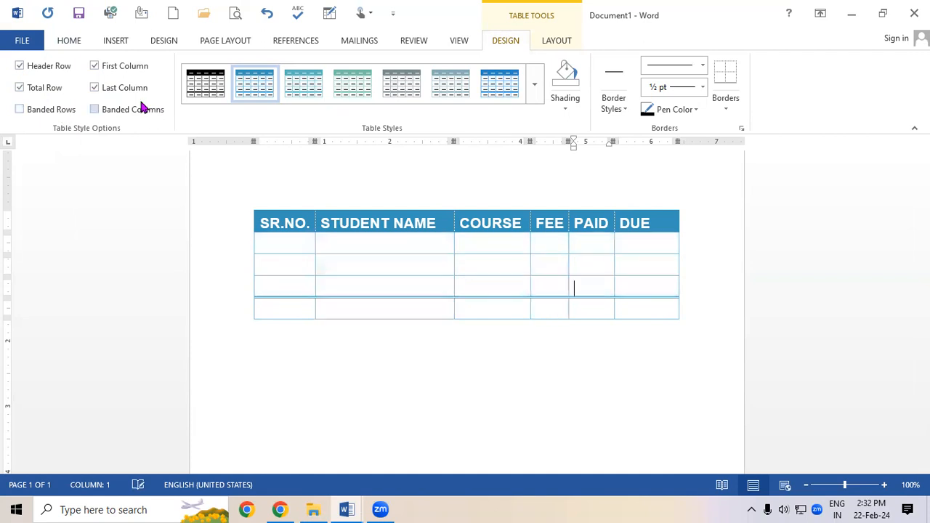
left_click(130, 89)
left_click(61, 95)
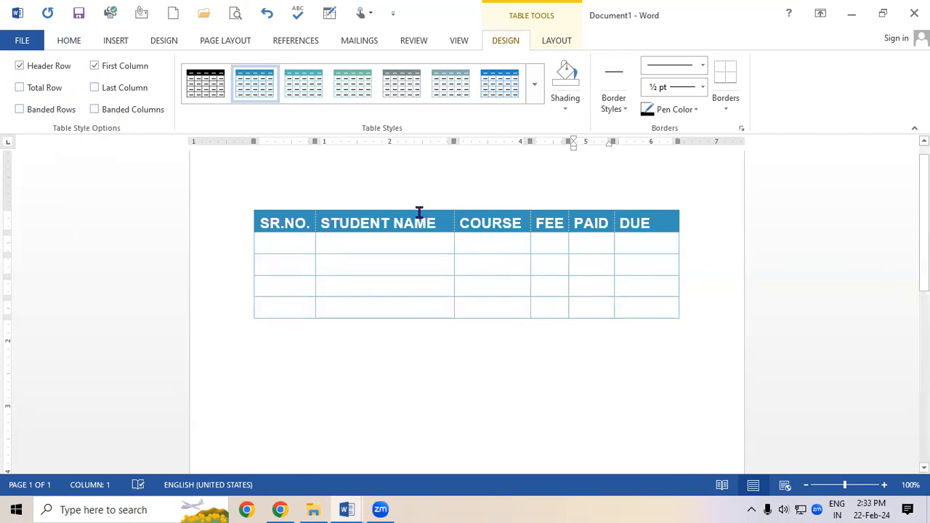
Try the black and bright blue header variants of the table style and apply the black one
left_click(216, 97)
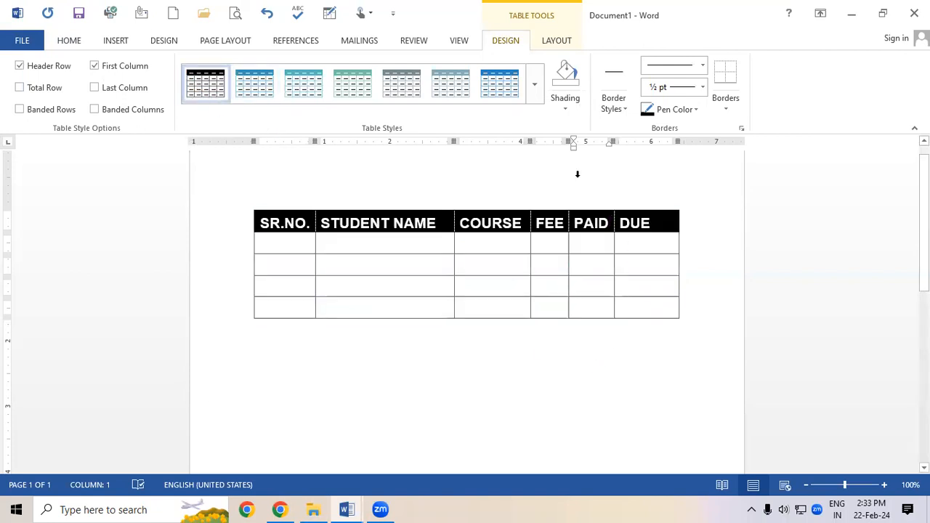
left_click(536, 93)
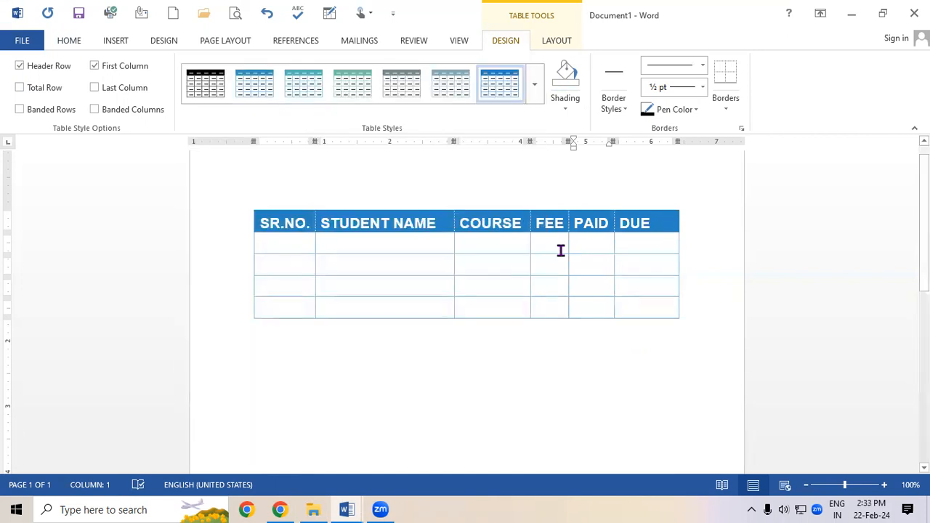
left_click(208, 95)
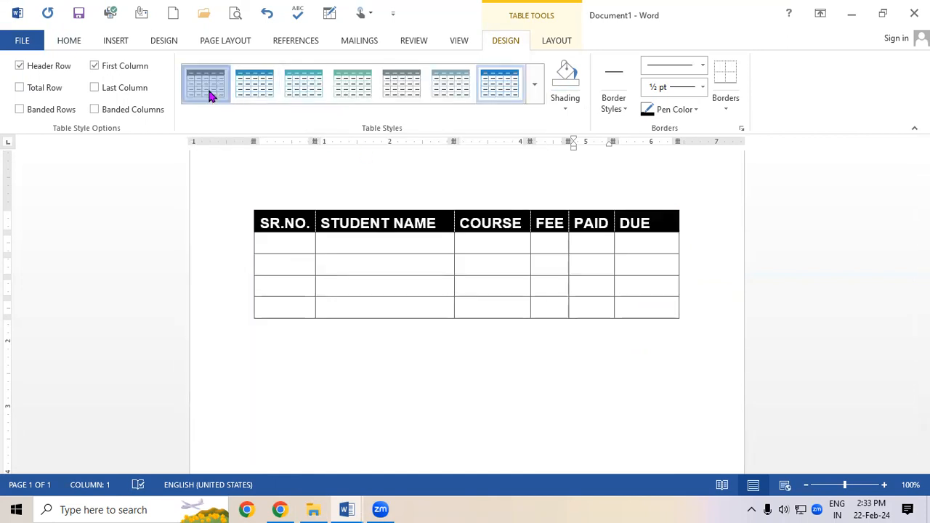
left_click(566, 102)
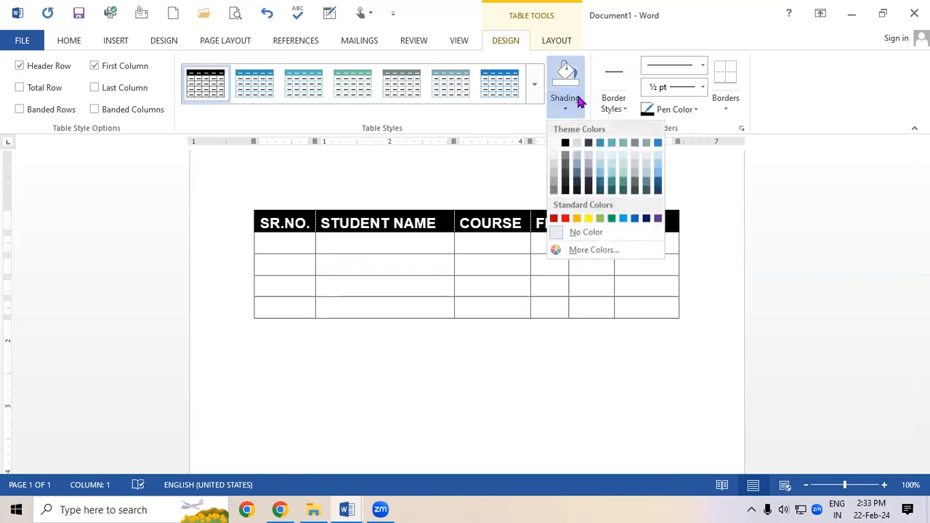
left_click(487, 266)
left_click(486, 262)
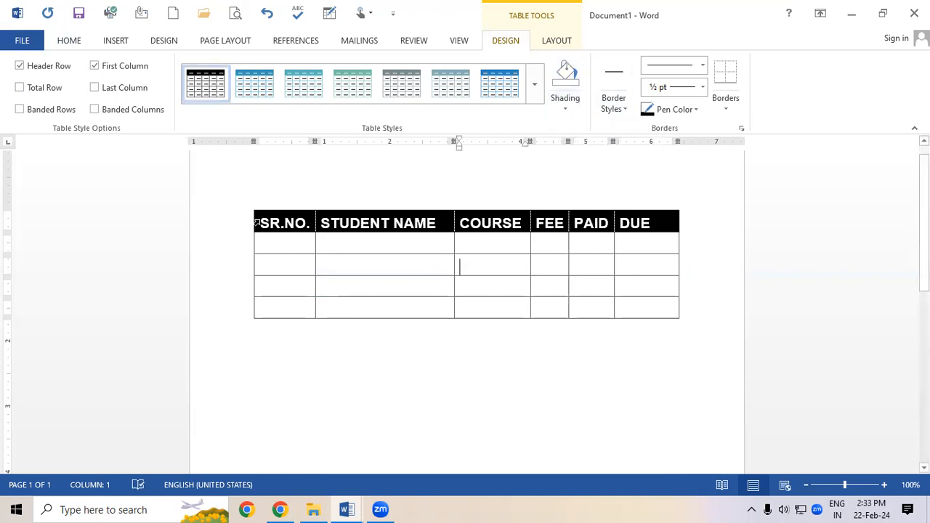
Shade the SR.NO. header cell with standard red
left_click_drag(261, 223, 313, 224)
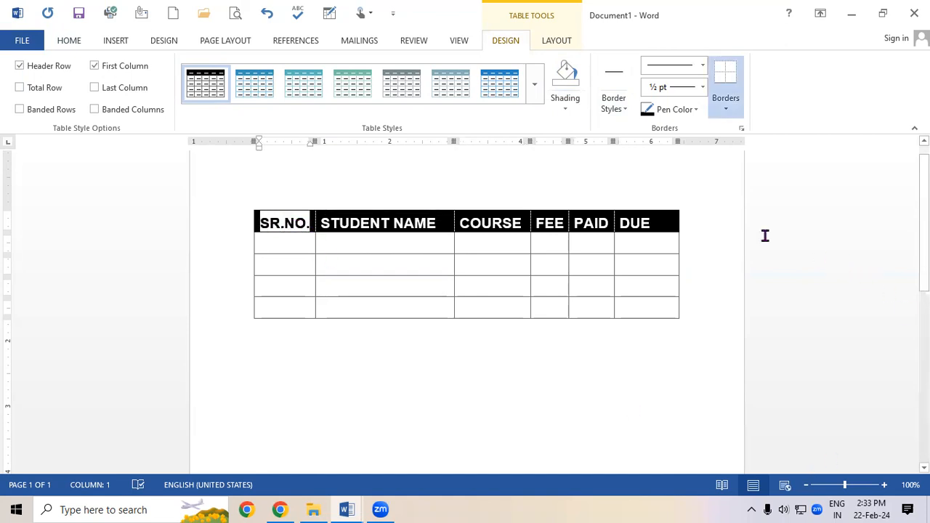
left_click(576, 114)
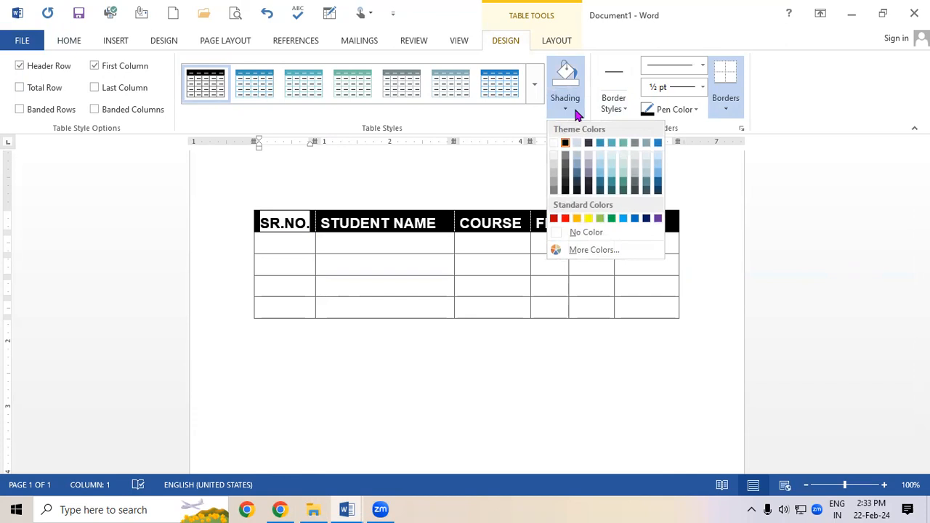
left_click(569, 220)
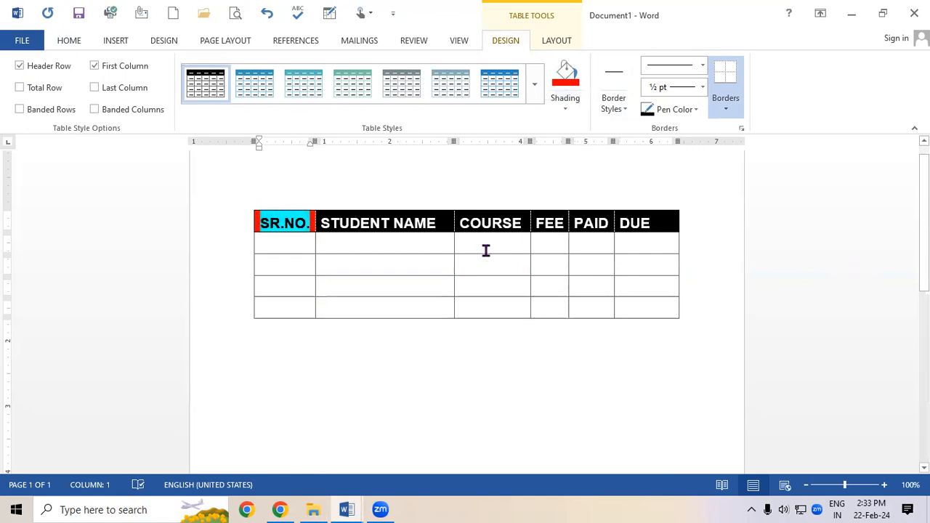
left_click(427, 270)
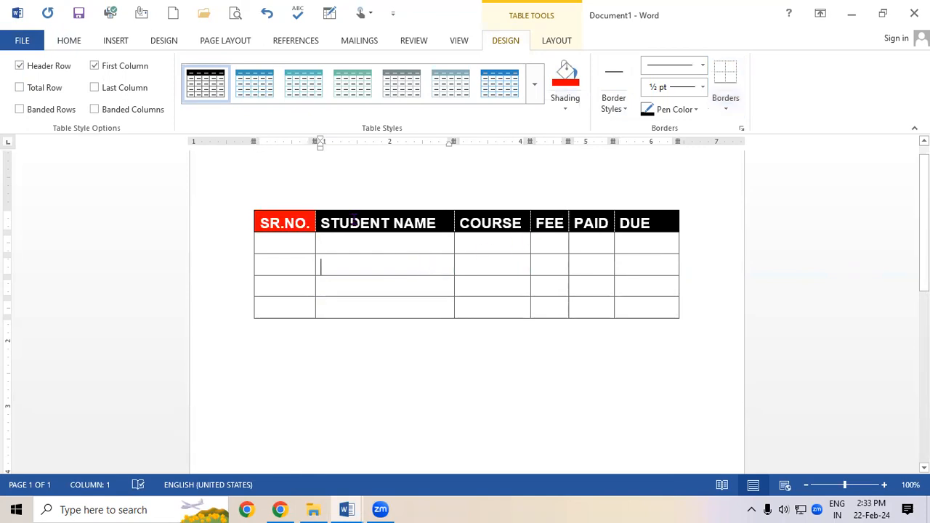
Shade the STUDENT NAME header cell with standard orange
left_click(317, 224)
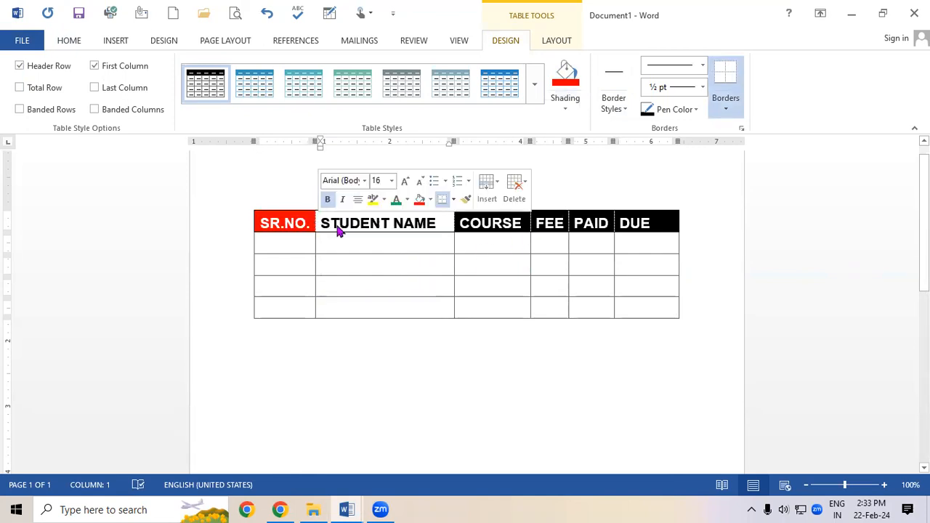
left_click(349, 288)
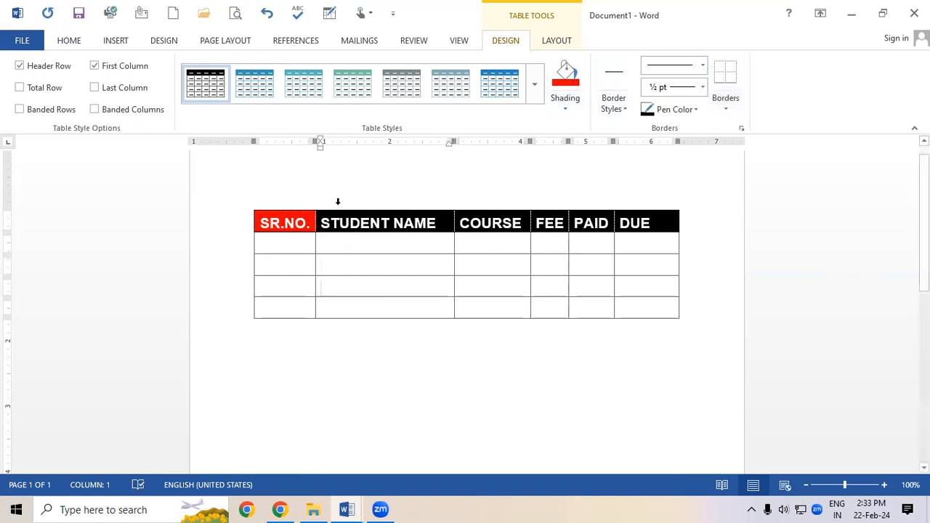
left_click(317, 231)
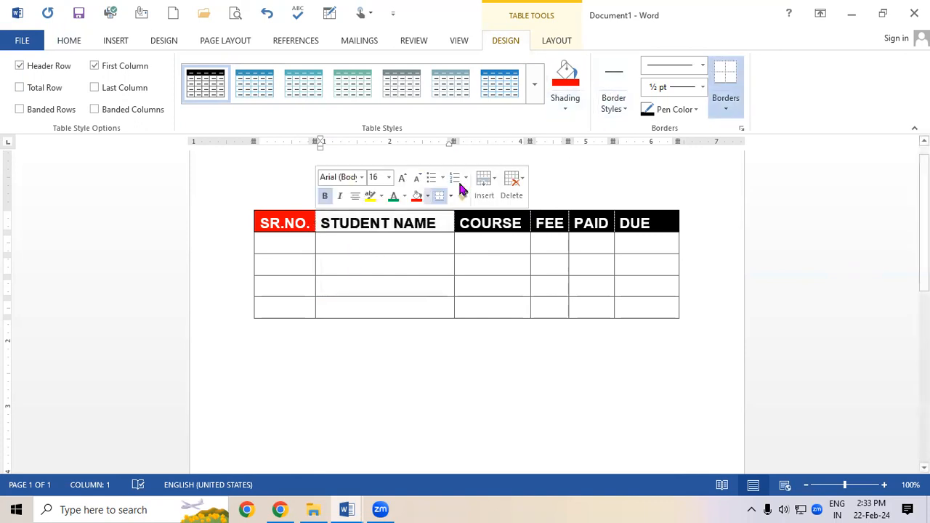
left_click(567, 111)
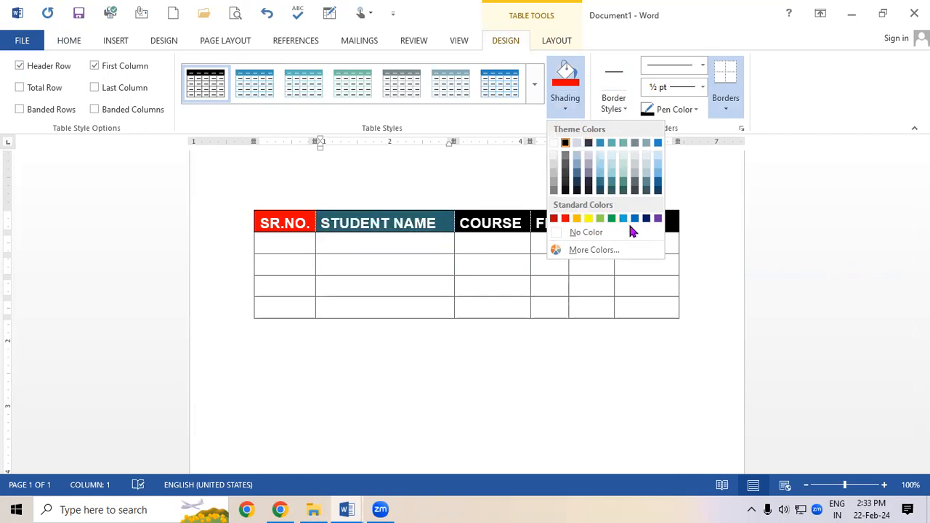
left_click(577, 219)
left_click(516, 265)
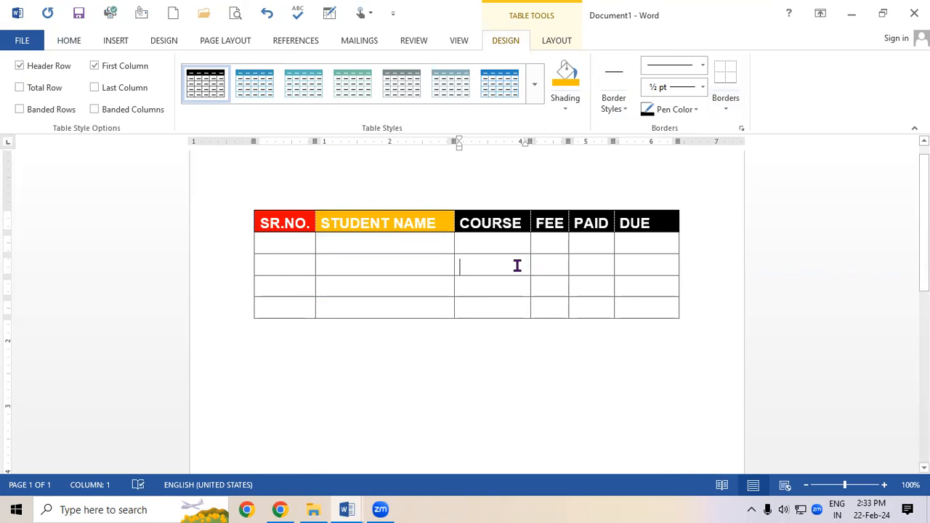
Shade the entire header row, from SR.NO. to DUE, with standard green
left_click(253, 225)
left_click(331, 286)
left_click_drag(265, 222, 678, 225)
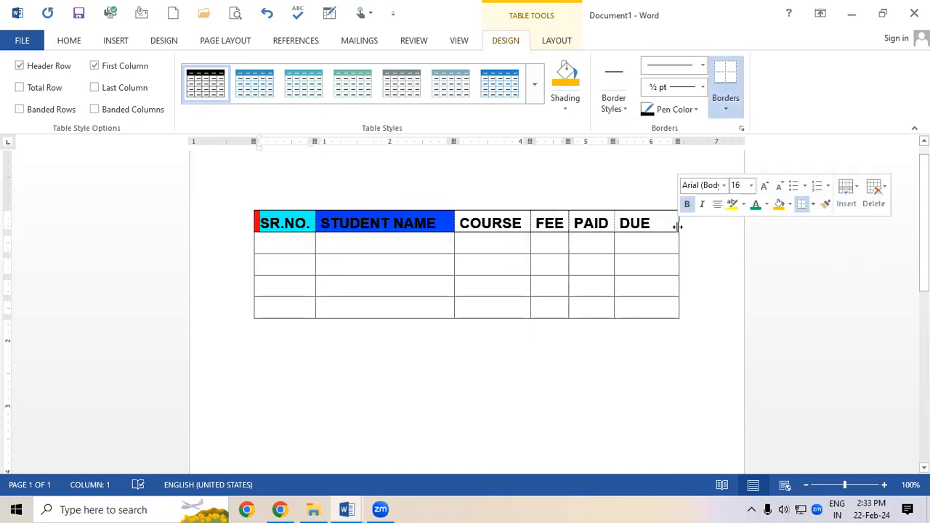
left_click(255, 220)
left_click(277, 266)
left_click_drag(260, 220, 637, 220)
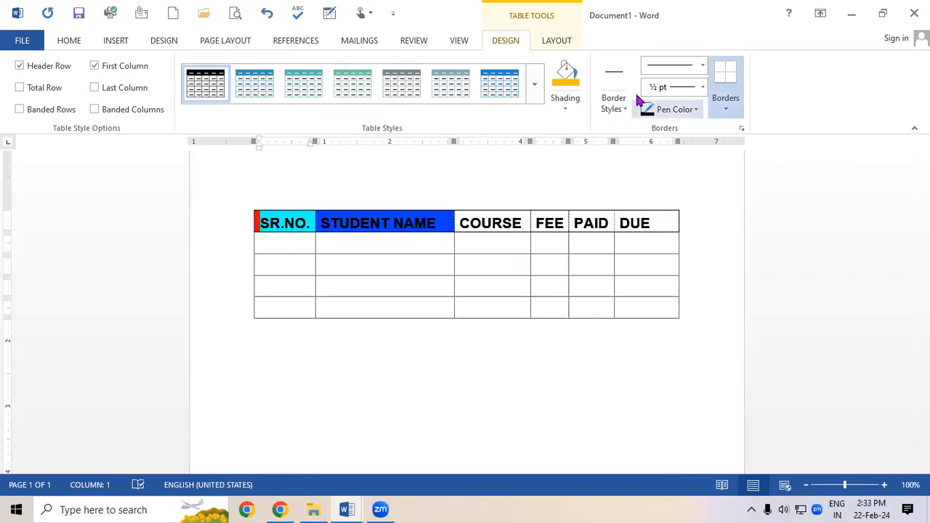
left_click(566, 104)
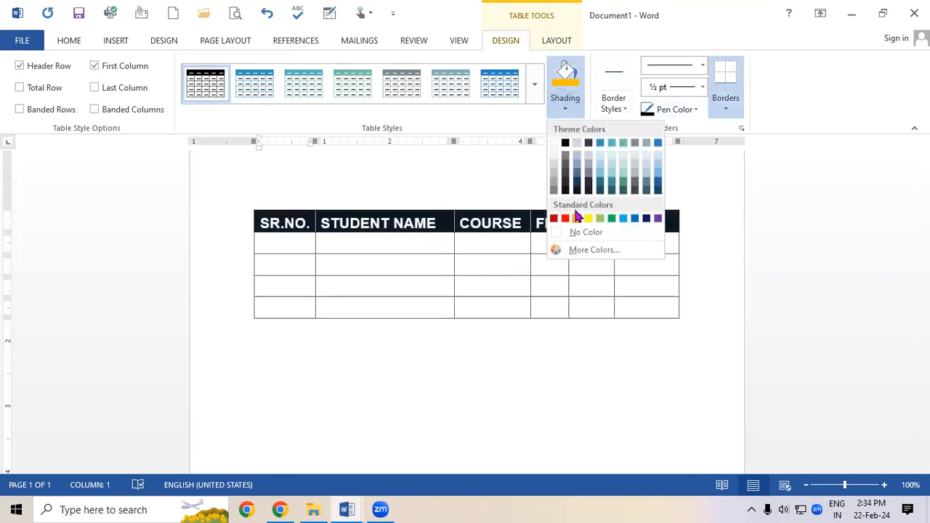
left_click(611, 219)
left_click(504, 266)
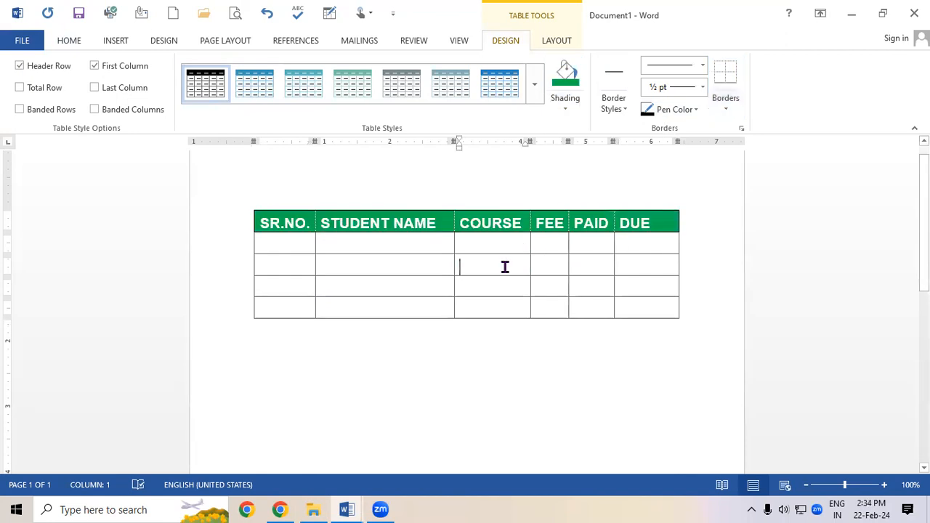
Shade the STUDENT NAME header cell with standard red using the paragraph Shading command
left_click(76, 41)
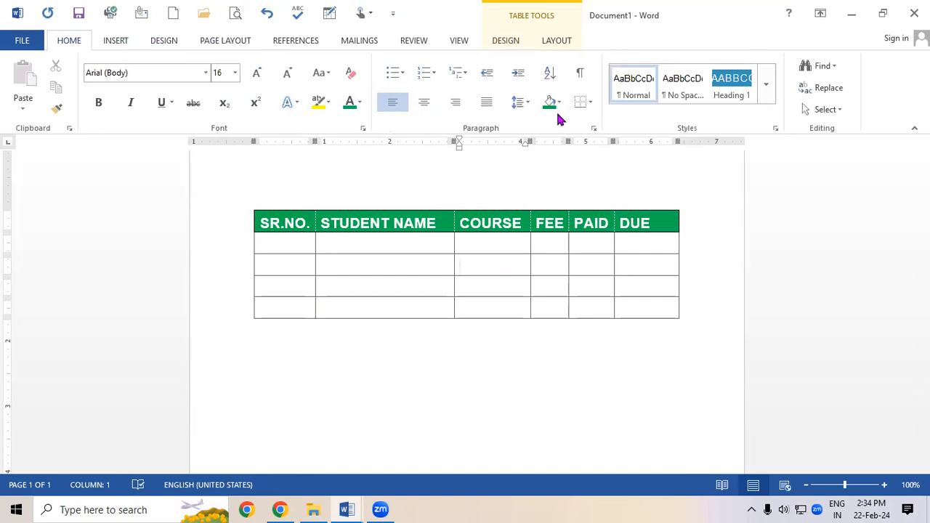
left_click_drag(342, 223, 435, 225)
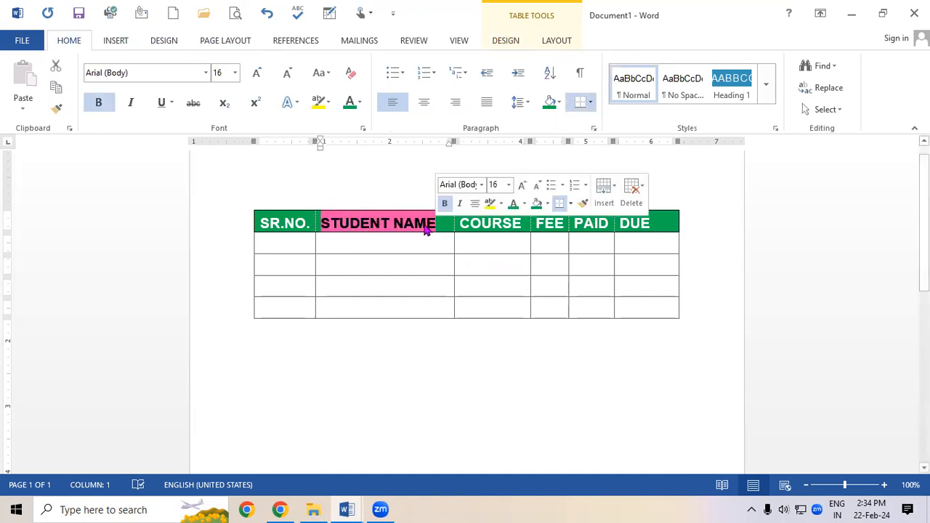
left_click(561, 102)
left_click(552, 211)
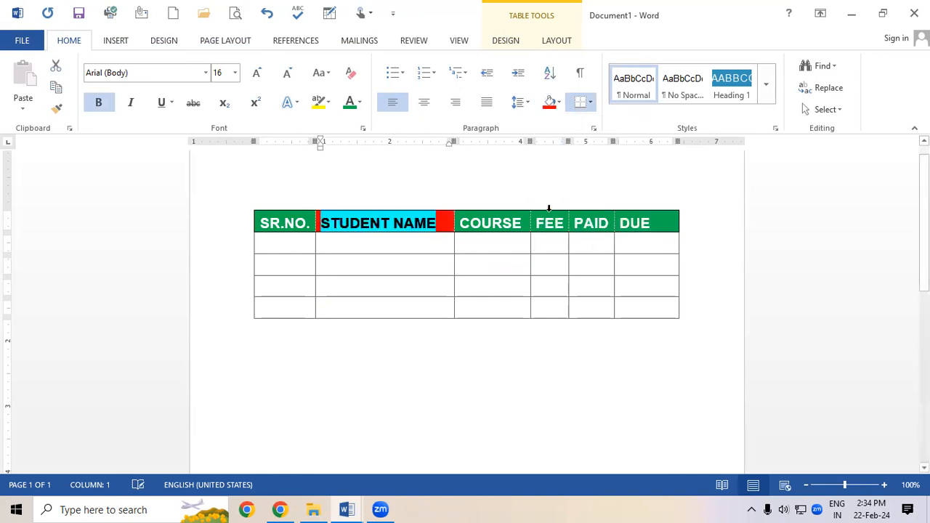
left_click(520, 293)
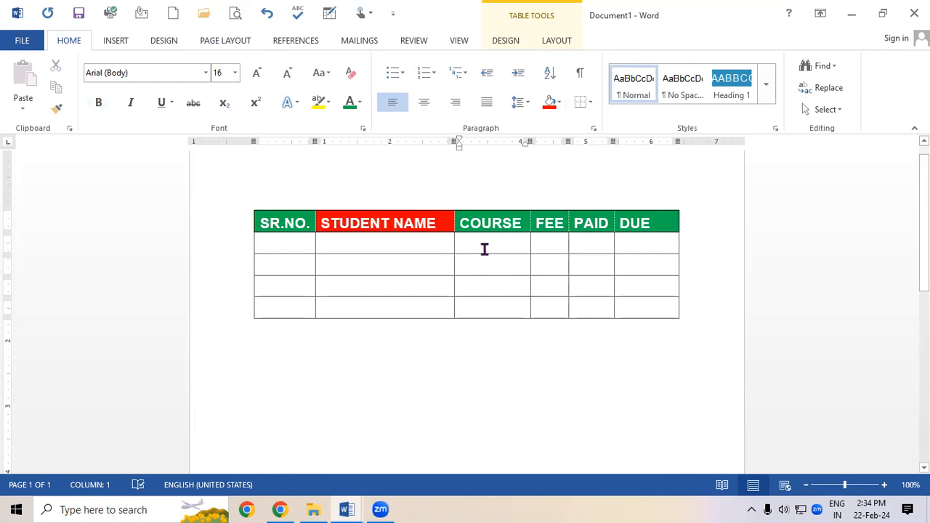
Paint the black ½ pt double-line border style between SR.NO. and STUDENT NAME and below the second blank row
left_click(509, 41)
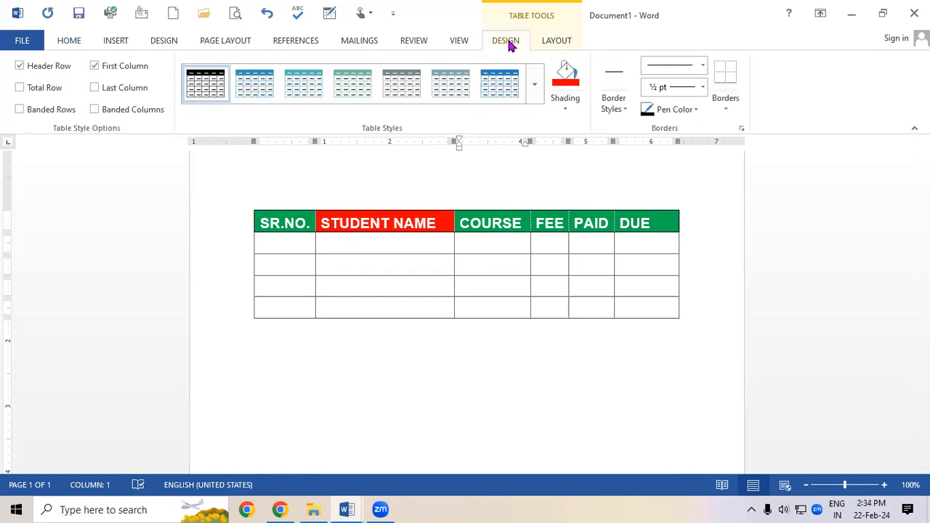
left_click(616, 115)
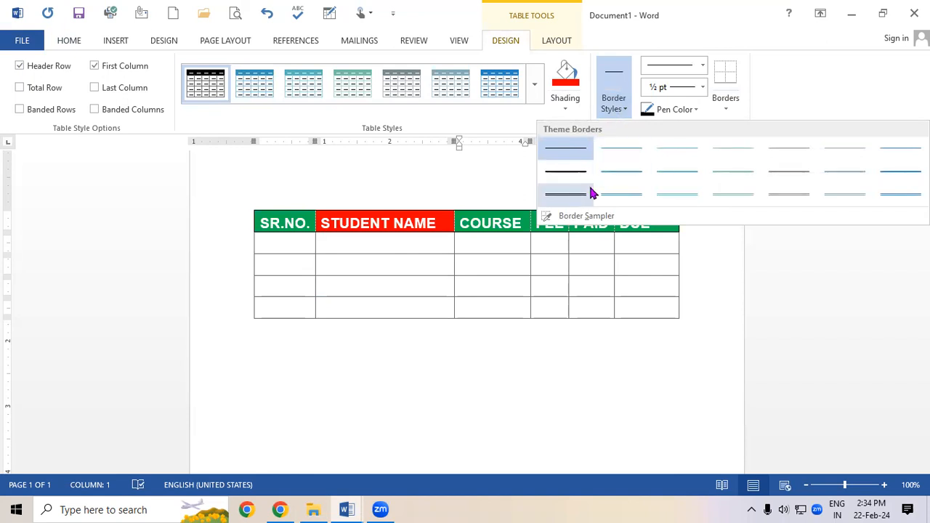
left_click(565, 194)
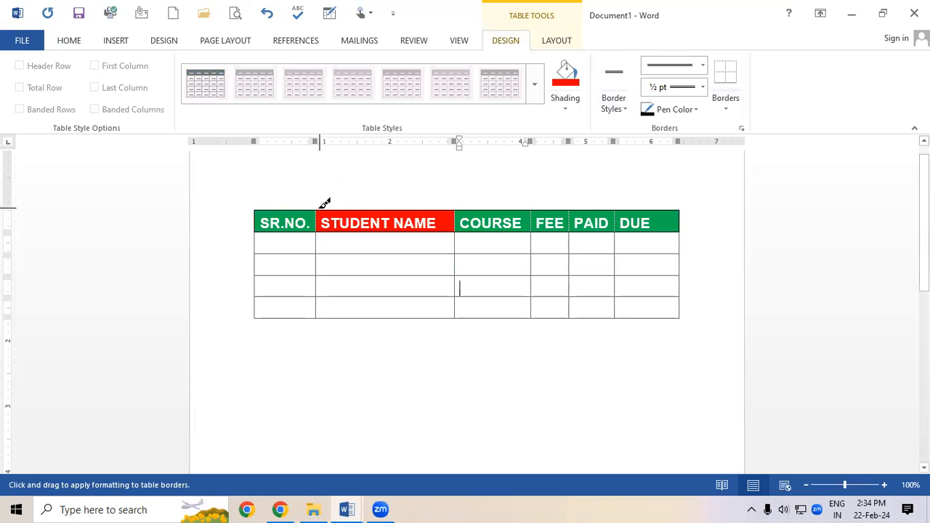
left_click_drag(317, 210, 315, 320)
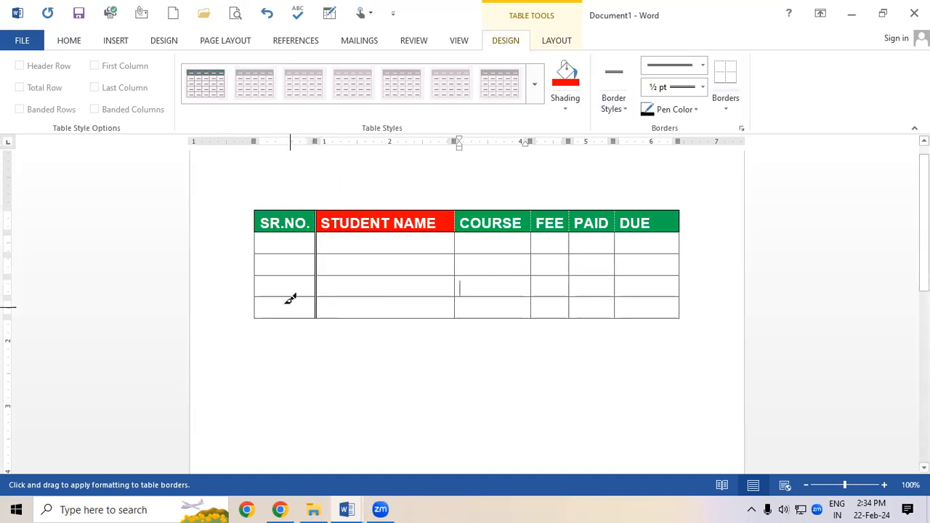
mouse_move(258, 272)
left_mouse_down()
mouse_move(658, 305)
mouse_move(699, 276)
mouse_move(644, 277)
left_mouse_up()
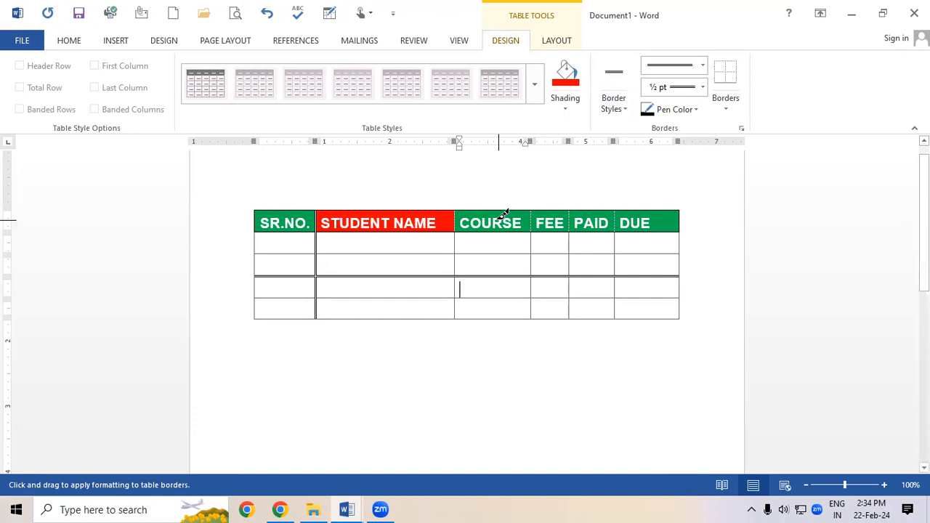
Paint a black 3 pt triple-line border along both vertical edges of the COURSE column
left_click(703, 65)
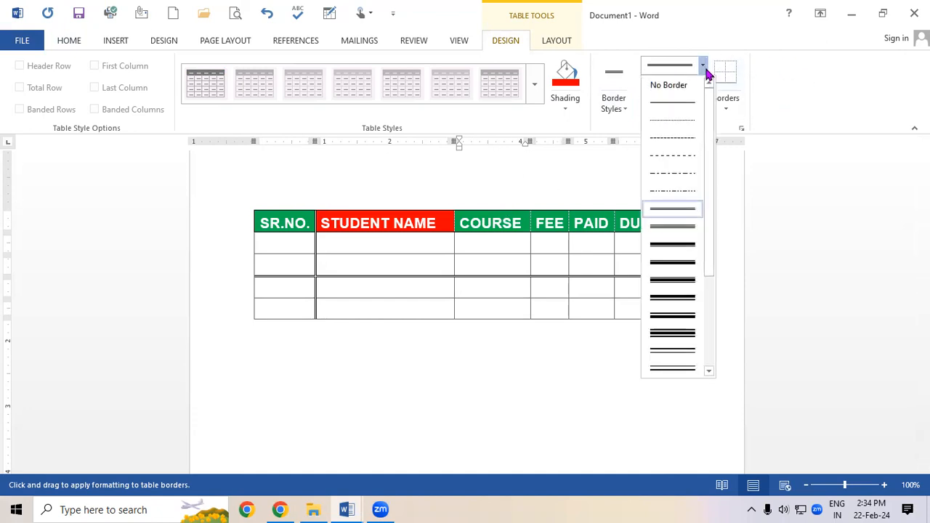
left_click(674, 334)
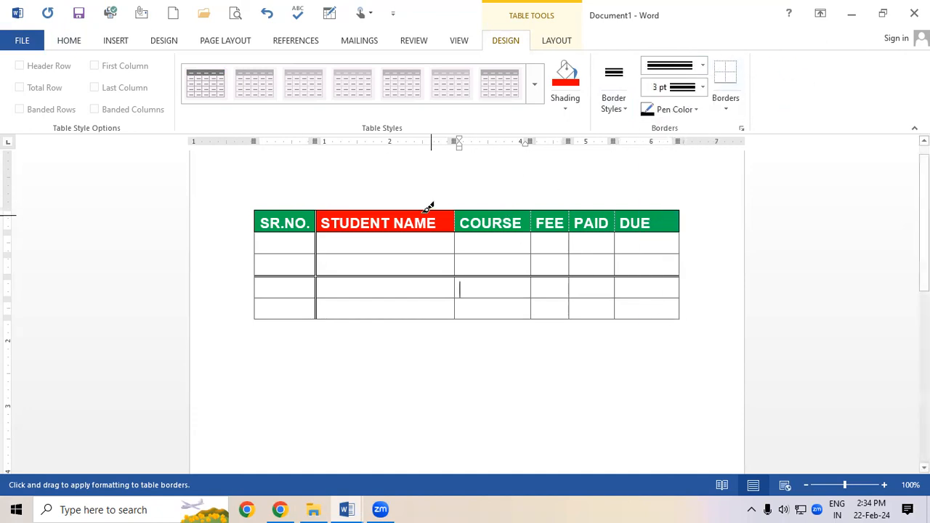
left_click_drag(459, 207, 458, 318)
left_click_drag(533, 209, 533, 293)
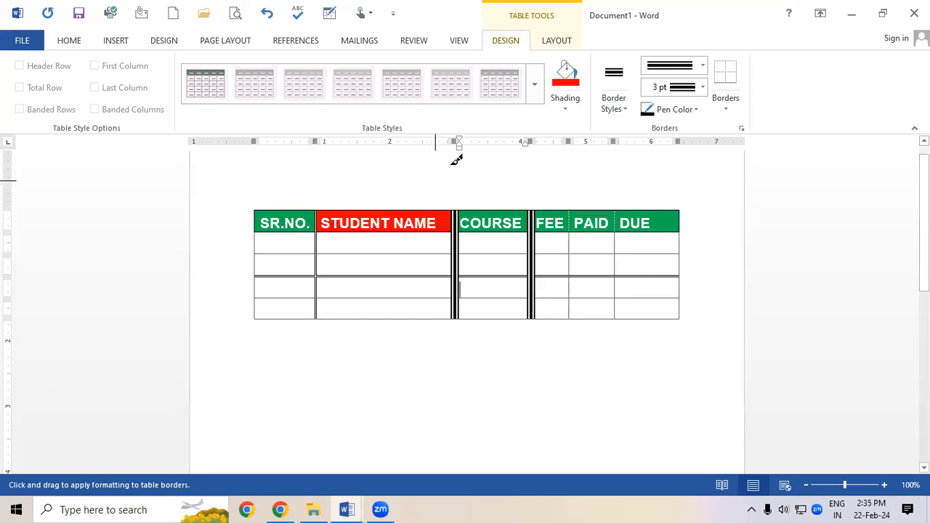
Paint standard red 3 pt triple-line borders along both edges of the COURSE column and below the second blank row
left_click(683, 111)
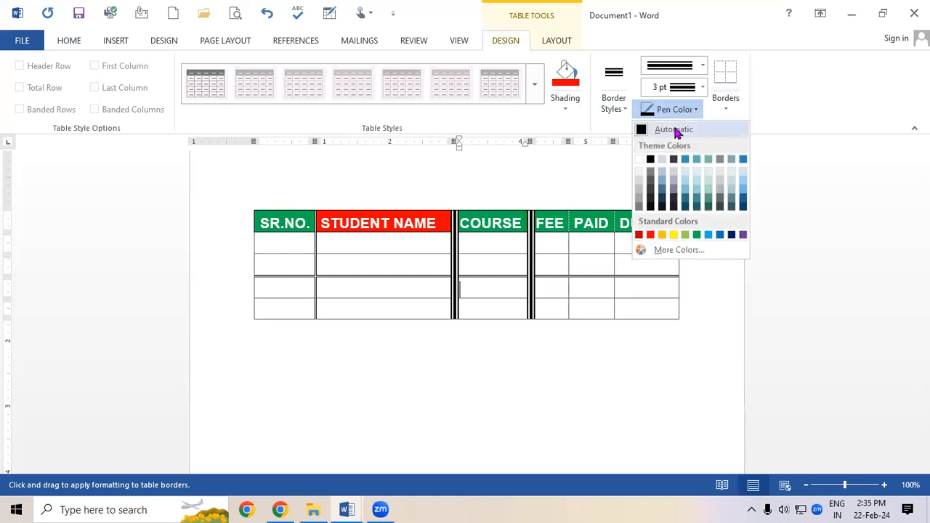
left_click(651, 234)
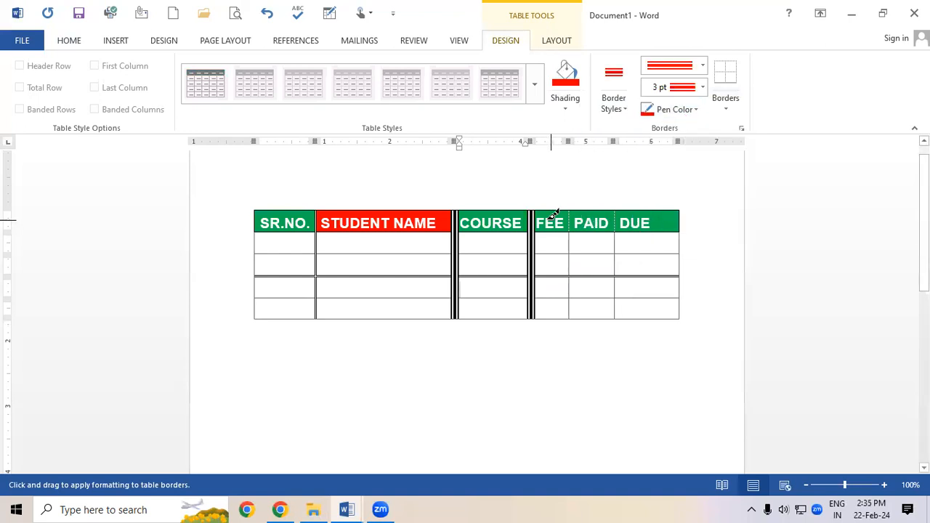
left_click_drag(535, 211, 535, 318)
left_click_drag(455, 212, 449, 316)
left_click_drag(268, 275, 664, 273)
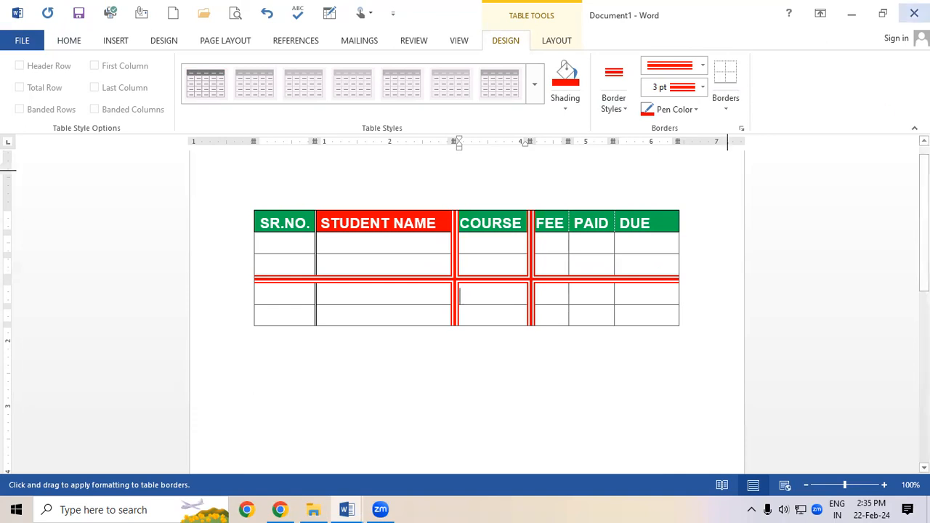
Paint a red 1 ½ pt triple-line border between the PAID and DUE columns
left_click(702, 87)
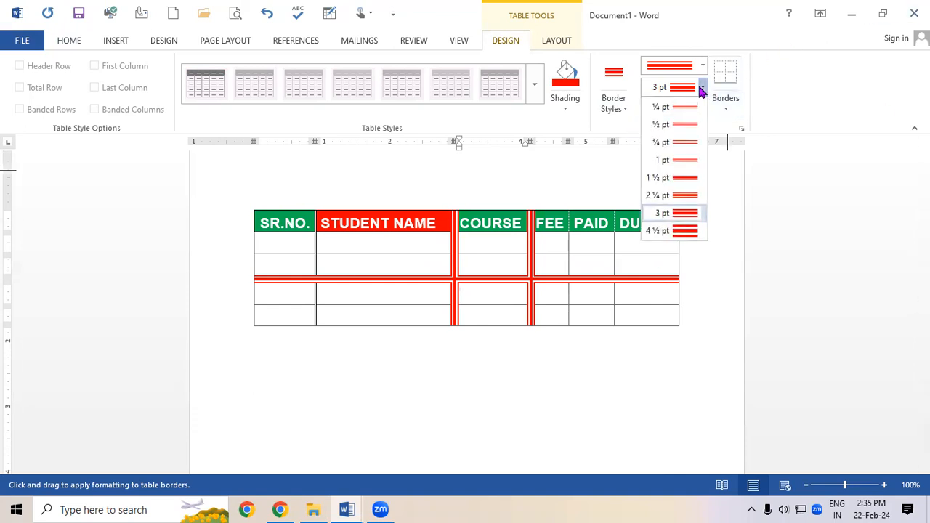
left_click(685, 178)
left_click_drag(617, 210, 619, 324)
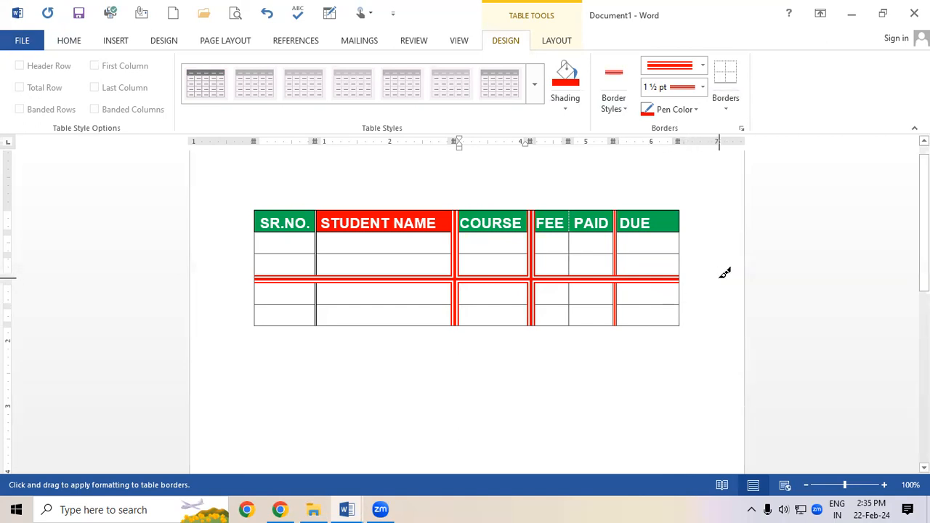
Replace the borders on both sides of the COURSE column with the black ½ pt single-line theme border
left_click(621, 107)
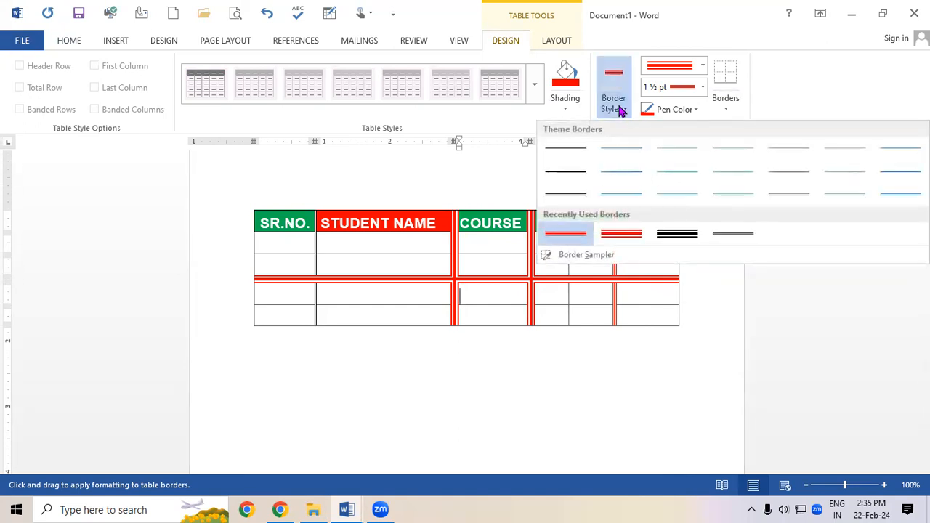
left_click(564, 148)
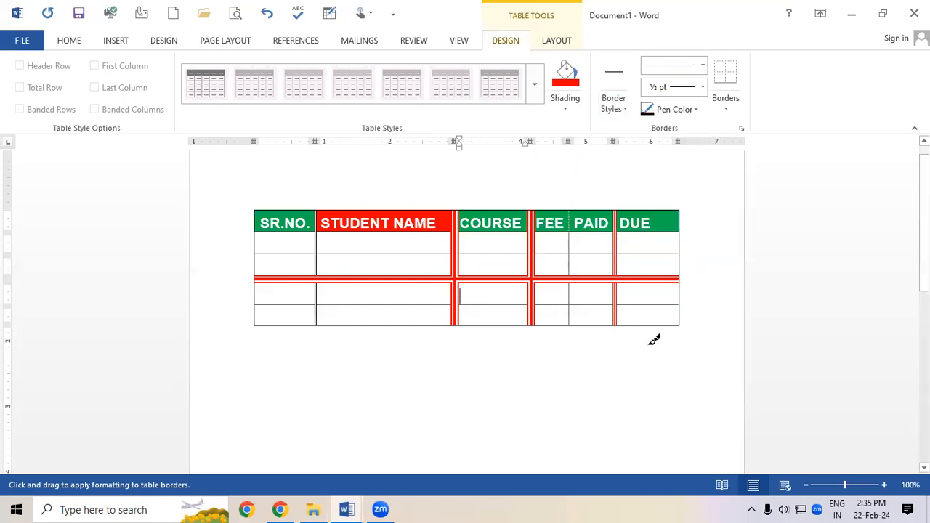
left_click_drag(452, 212, 460, 320)
left_click_drag(457, 211, 460, 325)
left_click_drag(536, 212, 535, 325)
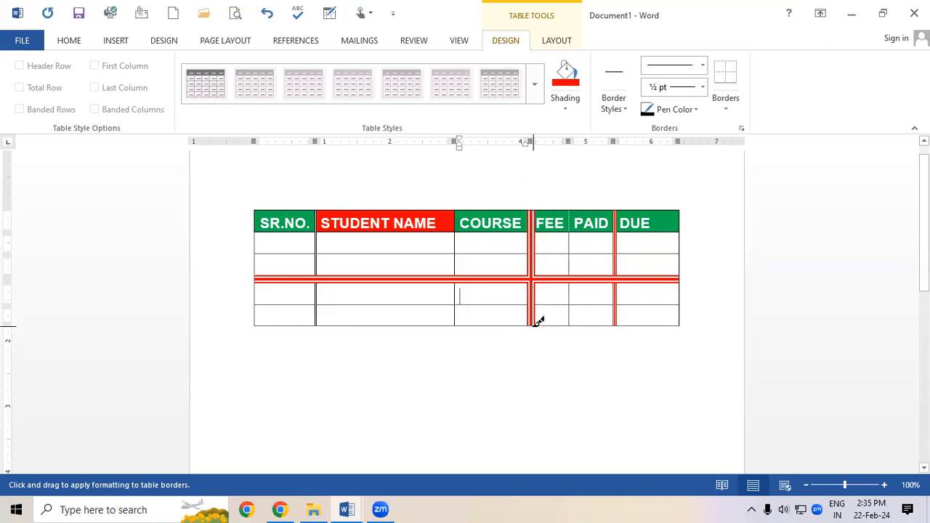
left_click_drag(534, 212, 537, 328)
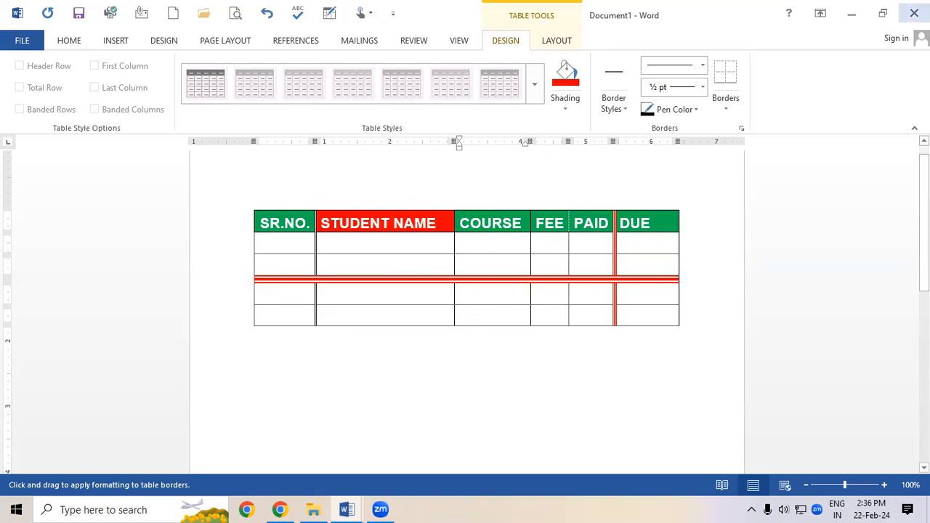
left_click(727, 110)
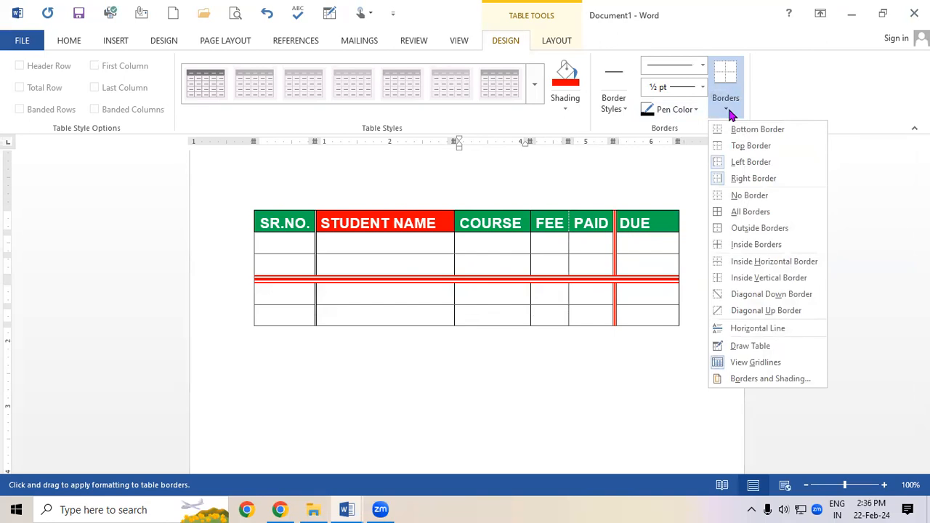
left_click(73, 40)
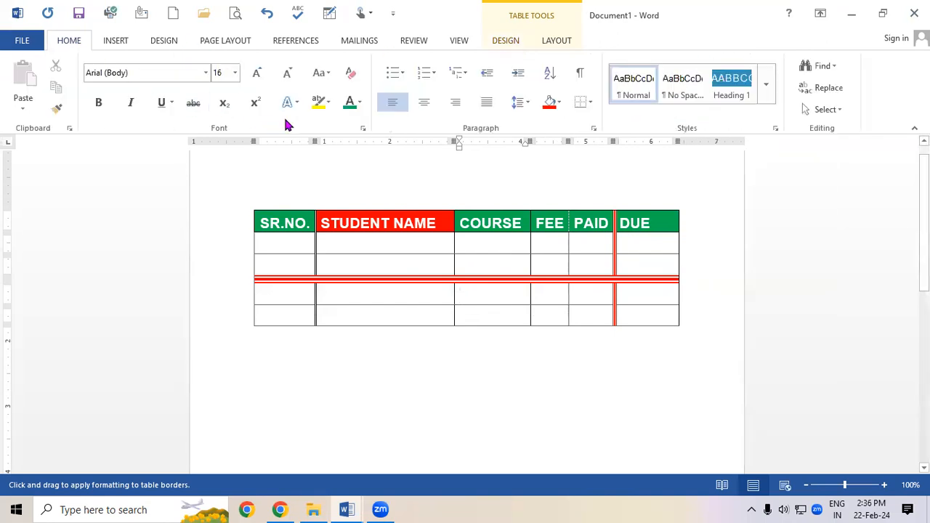
left_click(590, 103)
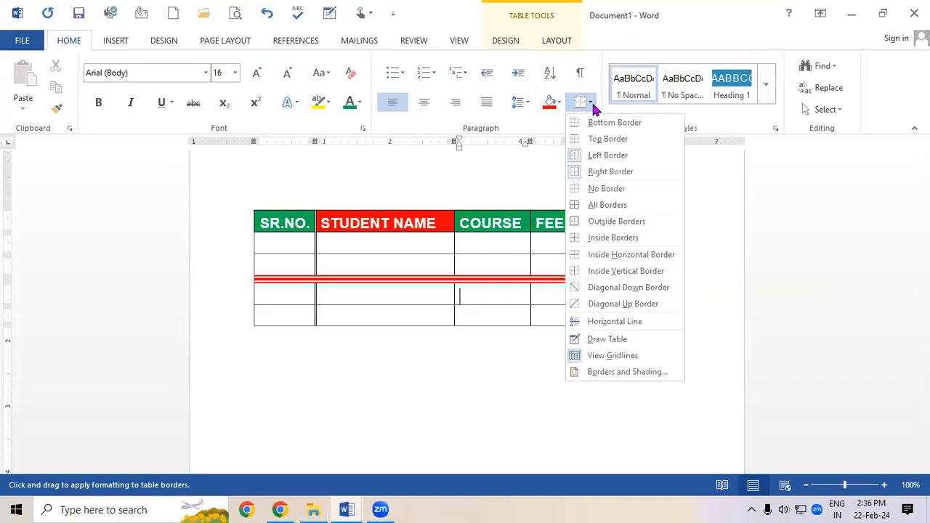
left_click(411, 185)
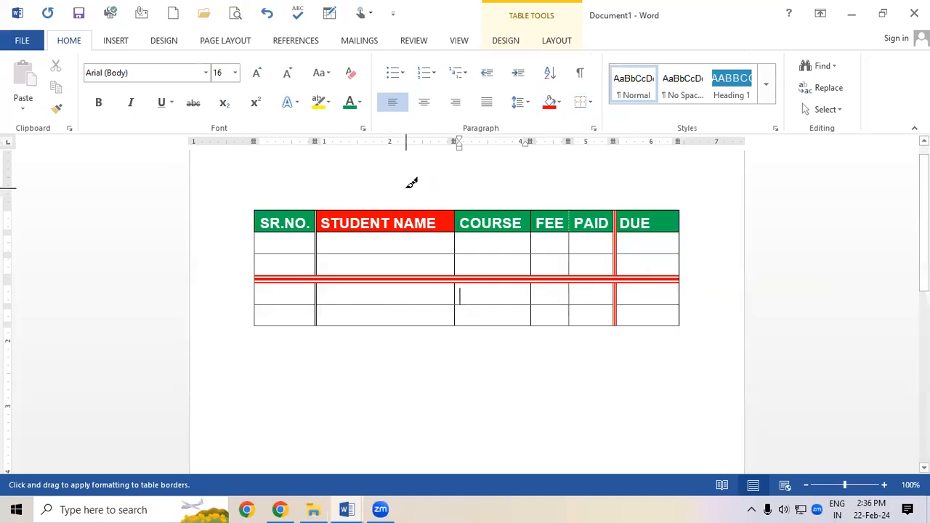
left_click(508, 44)
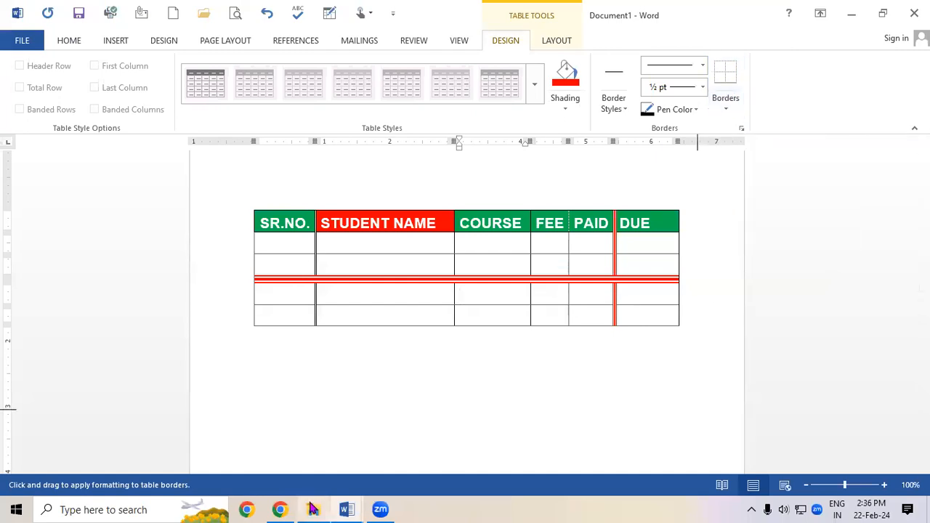
Create a new blank document and insert a table with three columns and three rows
mouse_move(312, 509)
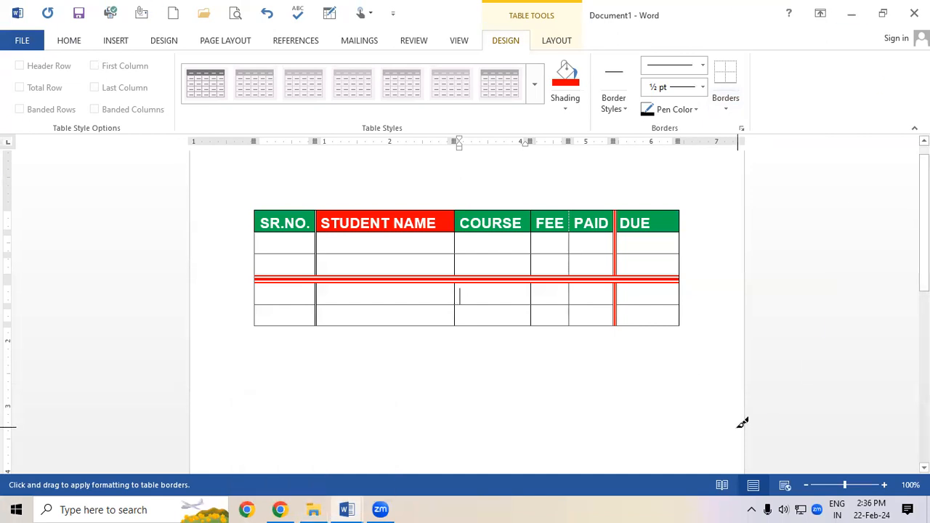
key("ctrl+n")
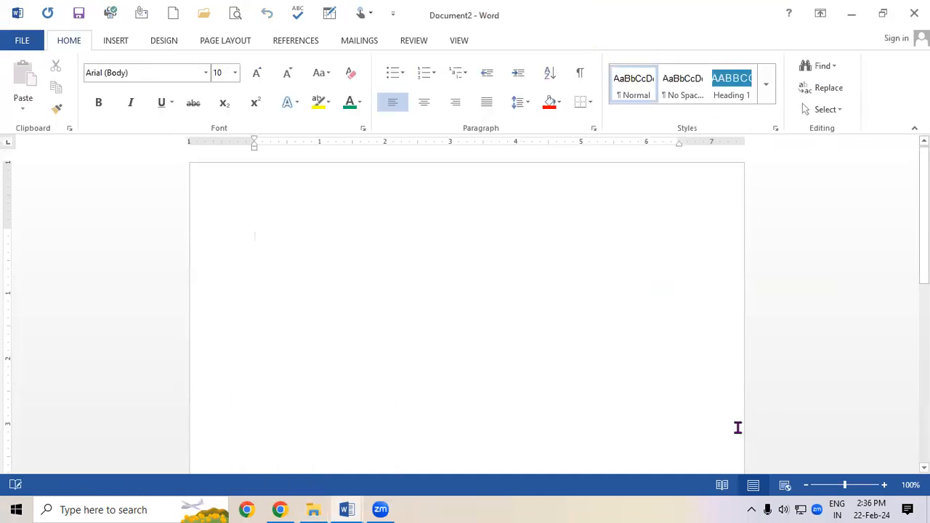
left_click(117, 42)
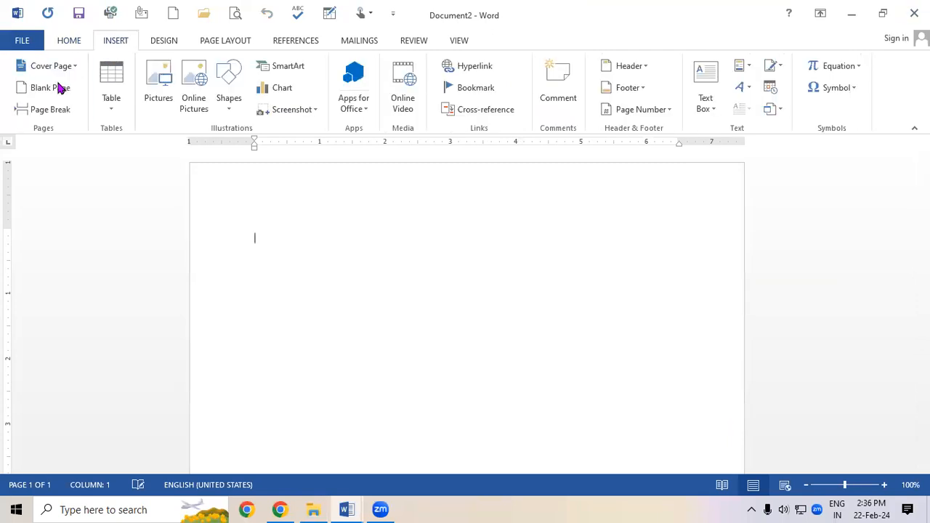
left_click(109, 87)
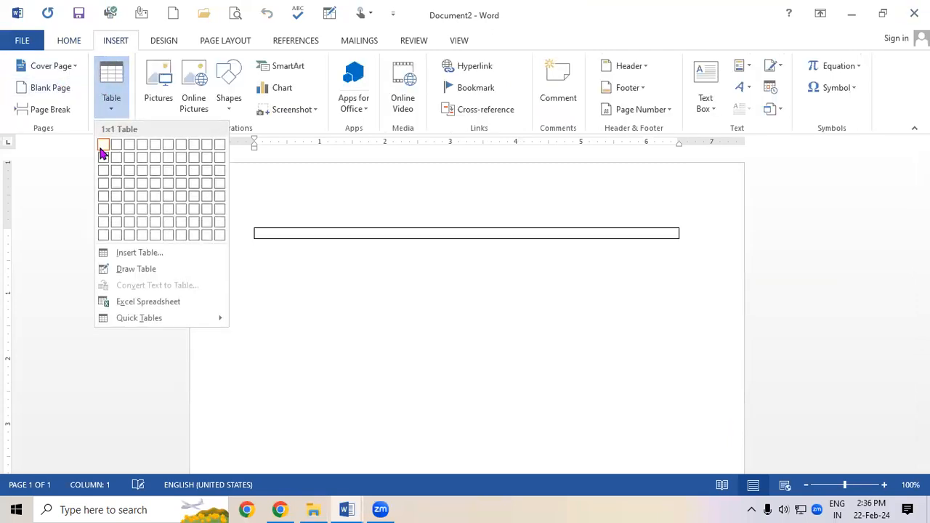
left_click(131, 177)
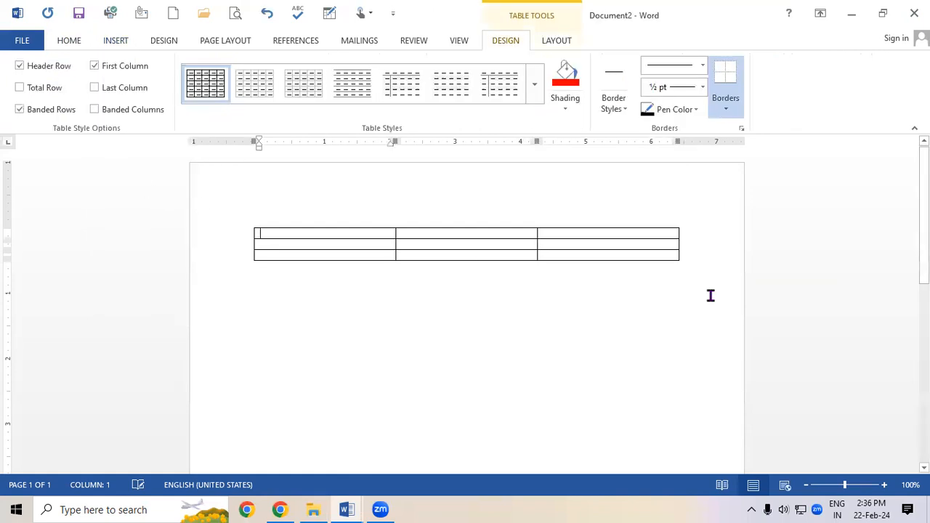
Stretch the bottom row of the 3×3 table much taller, then undo the resizing and the table insertion
left_click_drag(648, 257, 652, 362)
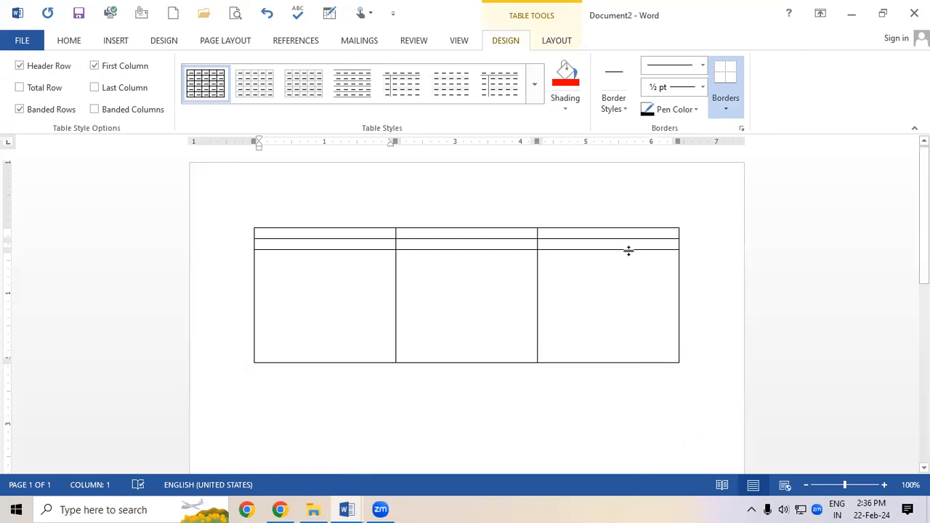
left_click(558, 41)
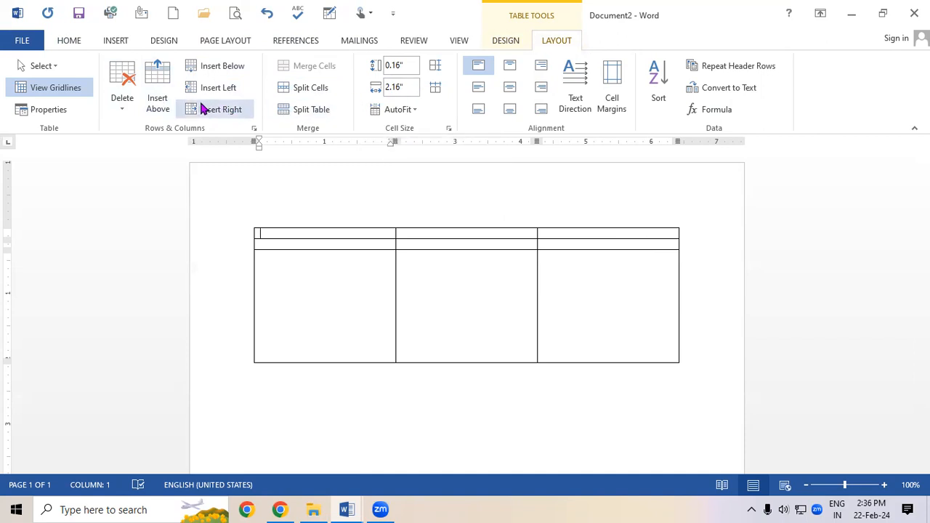
left_click(60, 67)
left_click(59, 67)
left_click(127, 114)
left_click(155, 108)
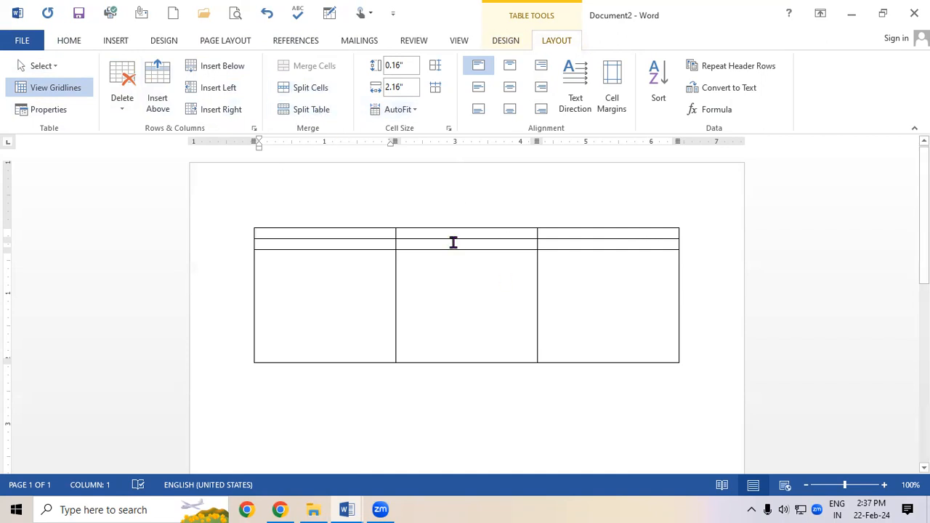
key("ctrl+z")
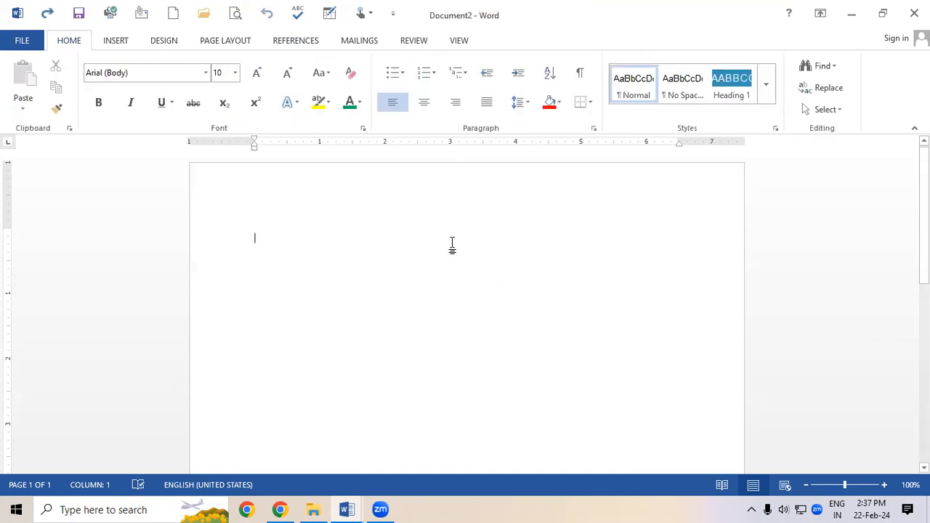
Insert a table with three columns and one row, and stretch the row to a height of 2.43"
left_click(120, 40)
left_click(110, 84)
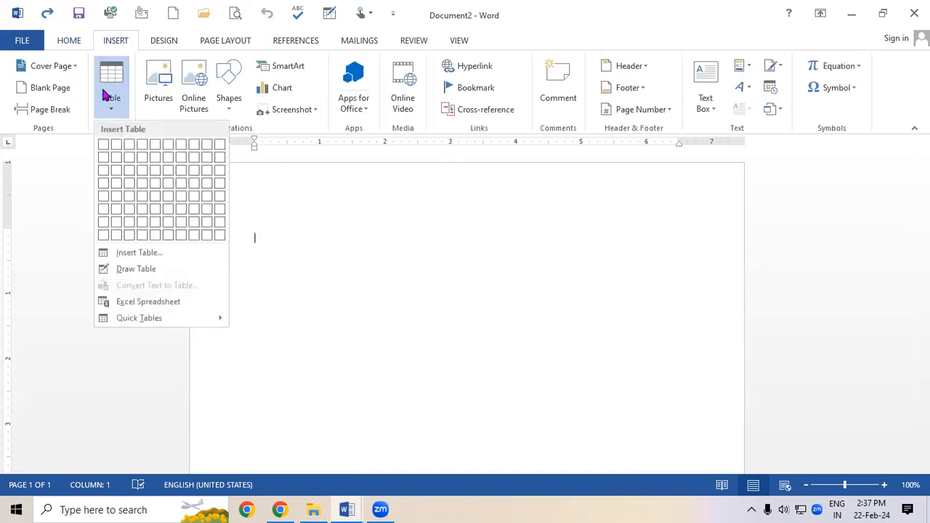
left_click(129, 146)
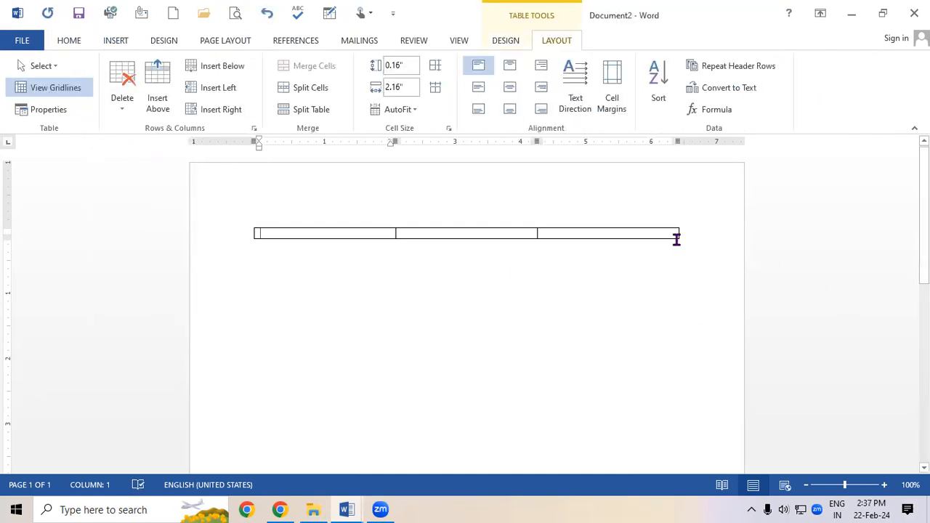
left_click_drag(676, 237, 685, 385)
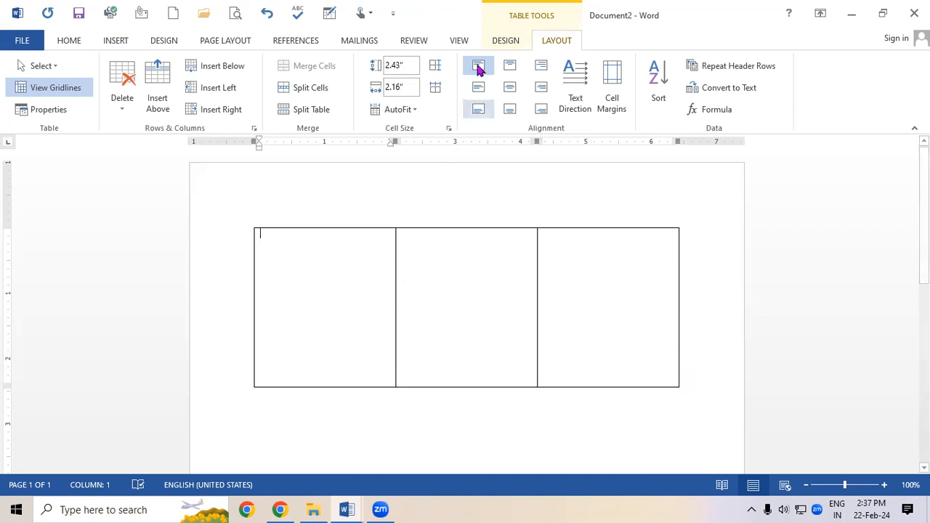
Select all three cells of the table and apply both Diagonal Down and Diagonal Up borders
left_click(504, 42)
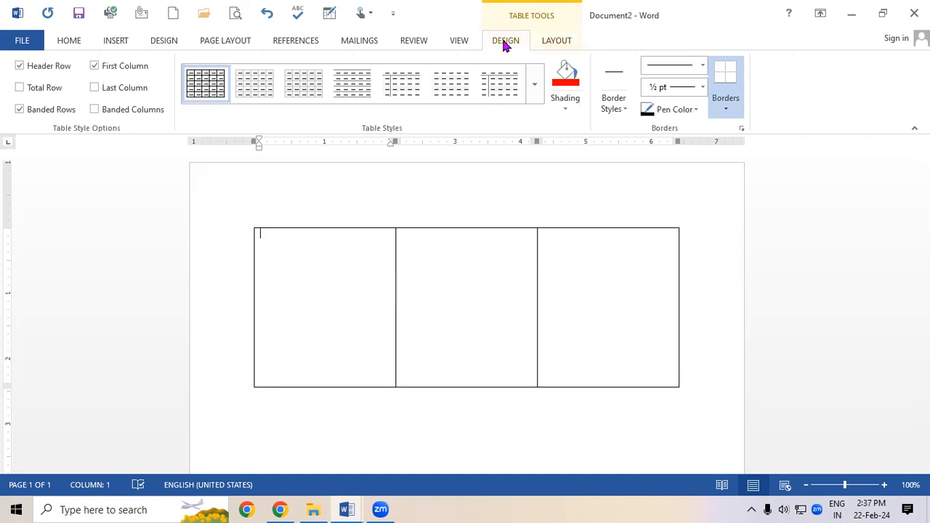
left_click(727, 102)
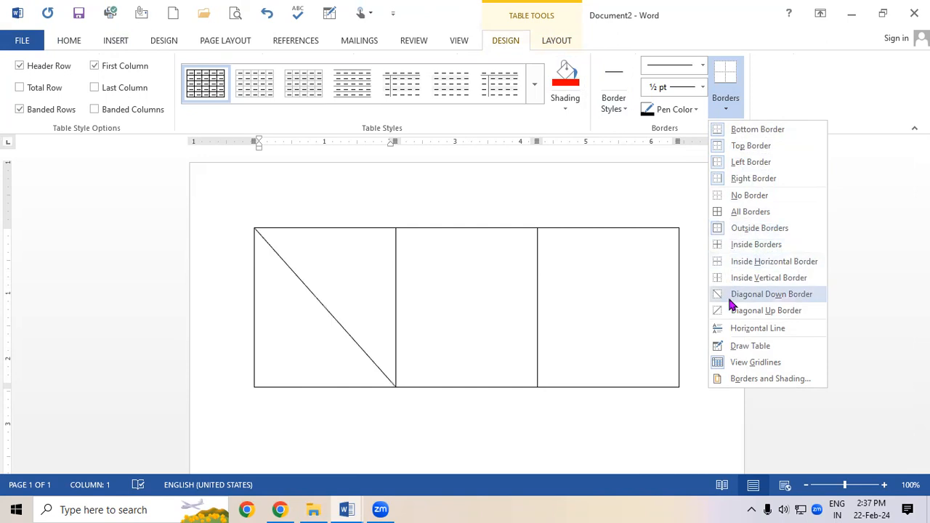
left_click(372, 306)
left_click_drag(329, 271, 636, 327)
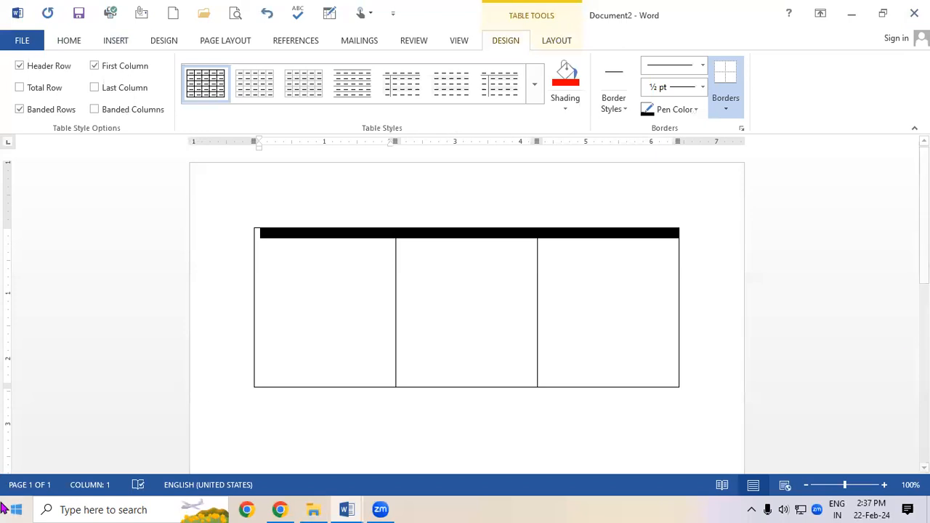
left_click(724, 110)
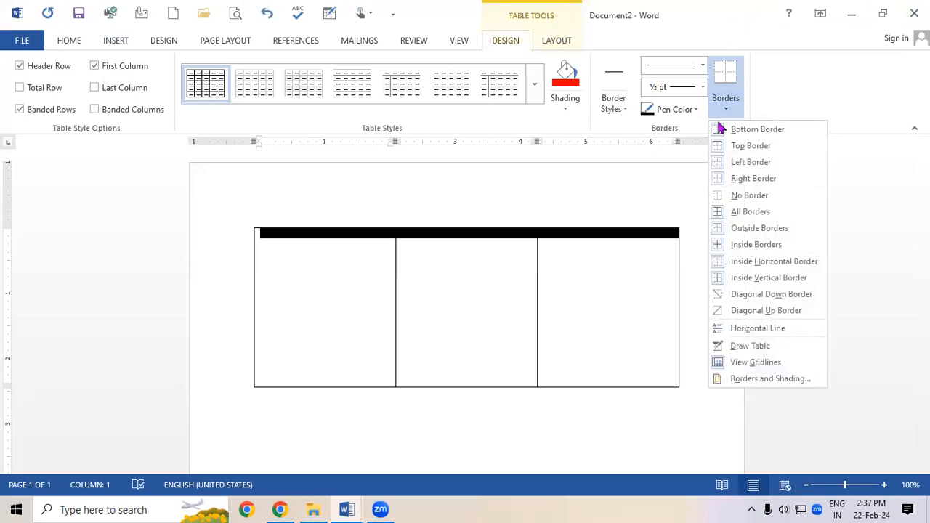
left_click(756, 294)
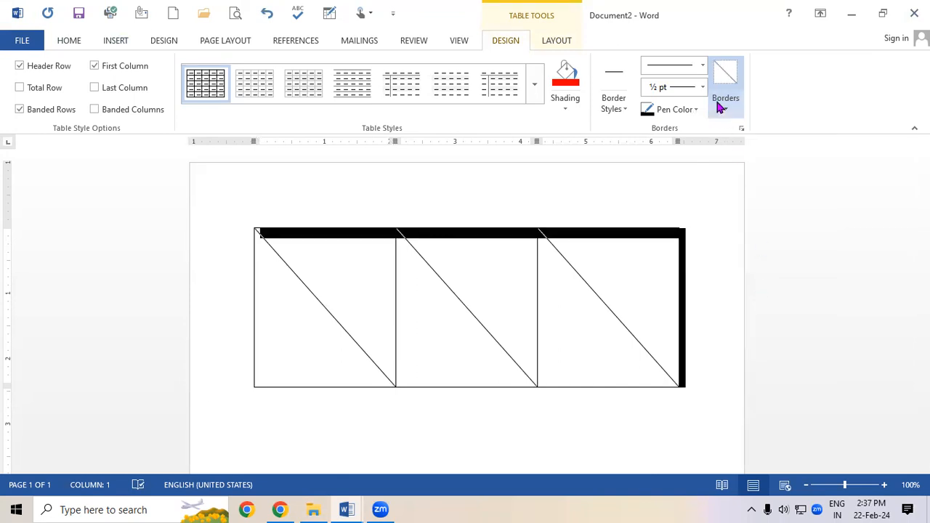
left_click(724, 108)
left_click(759, 311)
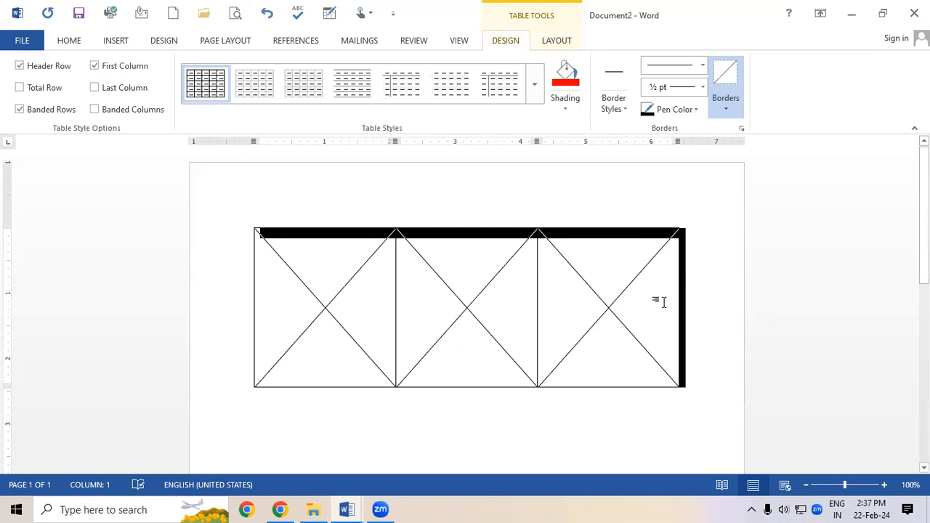
Examine the available border options and preview them on the table's crossed cells
left_click(568, 42)
left_click(514, 41)
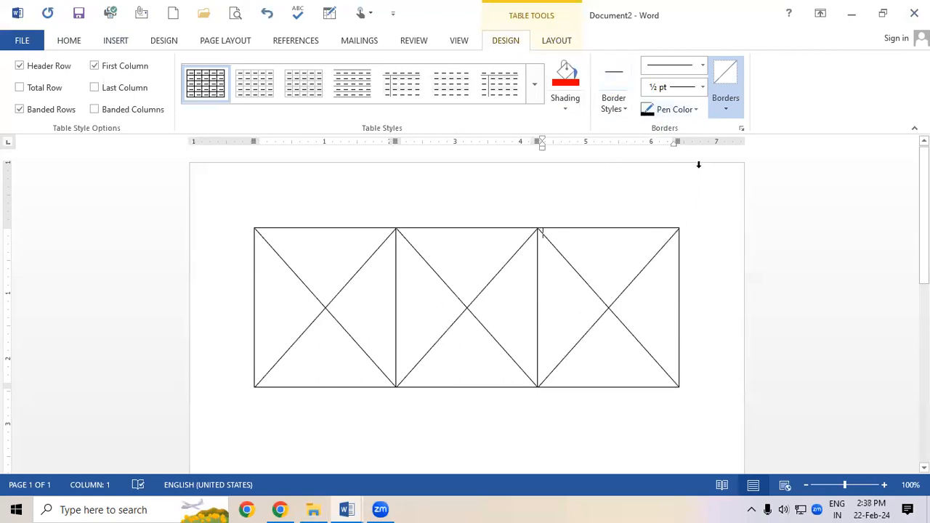
left_click(725, 110)
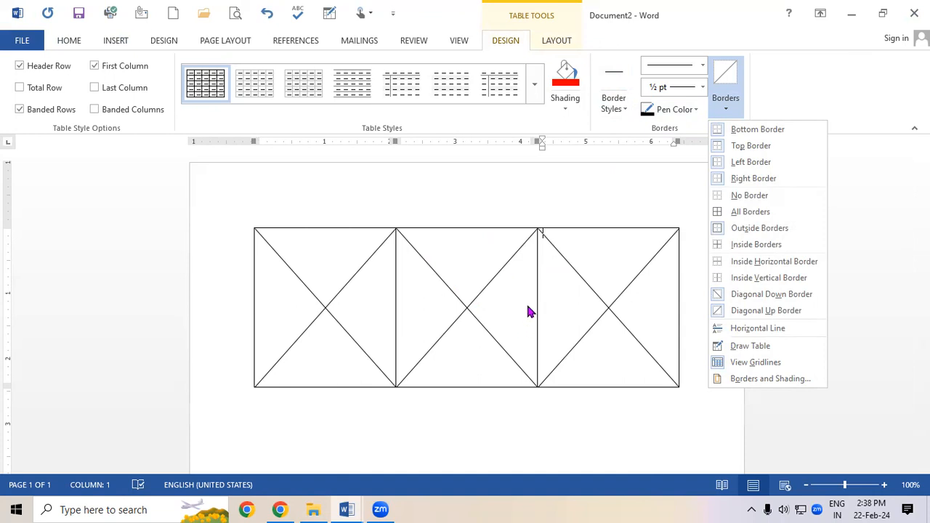
left_click(750, 313)
left_click_drag(255, 254, 587, 332)
left_click(738, 104)
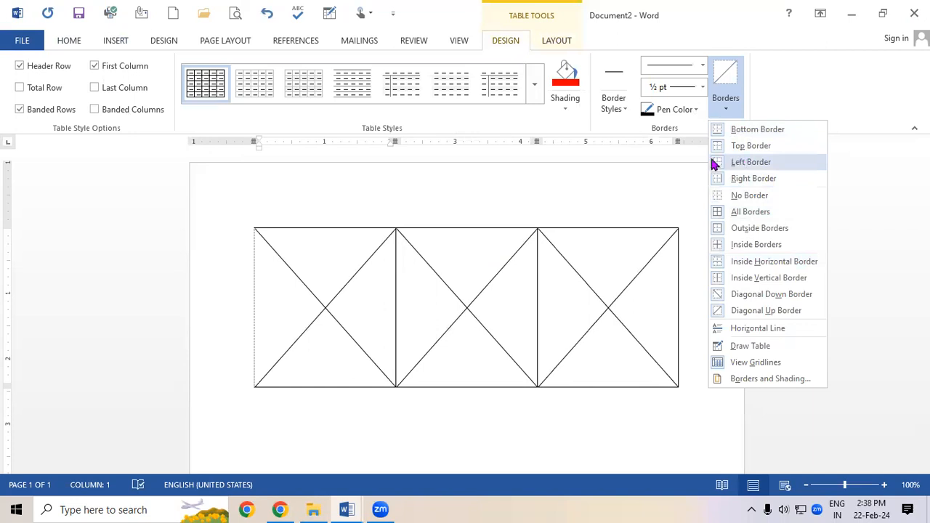
left_click(604, 245)
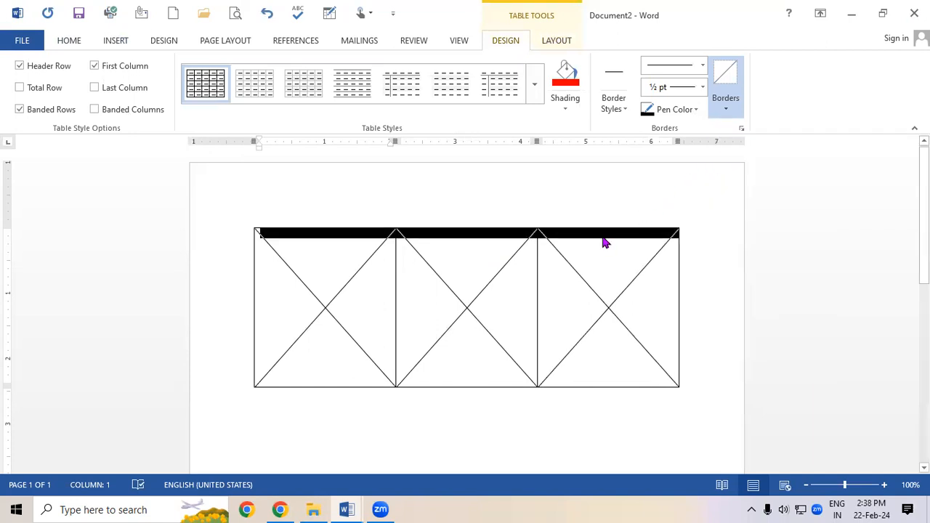
left_click(564, 291)
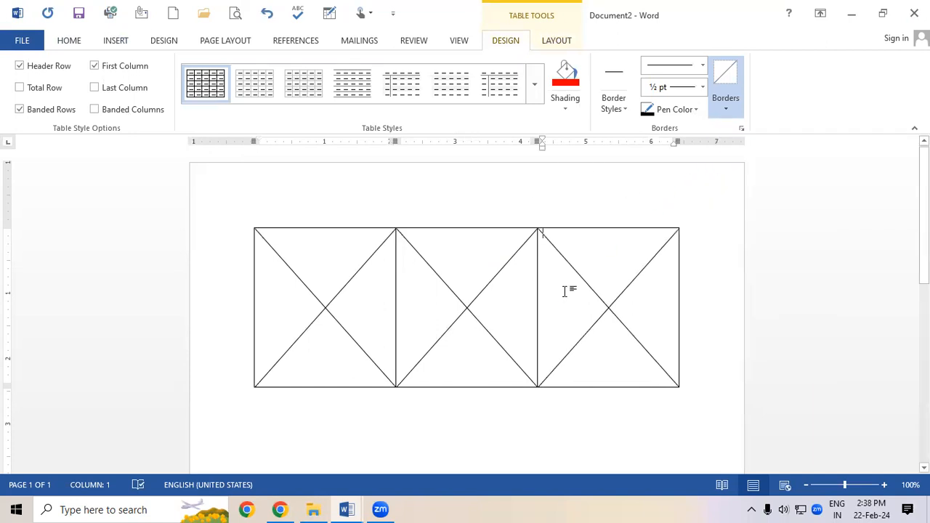
Undo the diagonal borders, the row height change and the insertion of the one-row table
left_click(558, 41)
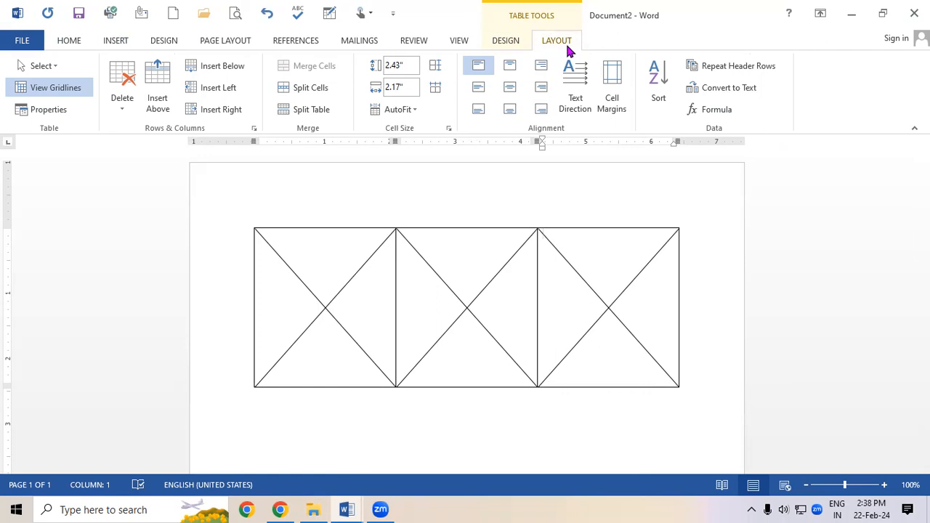
key("ctrl+z")
key("ctrl+z")
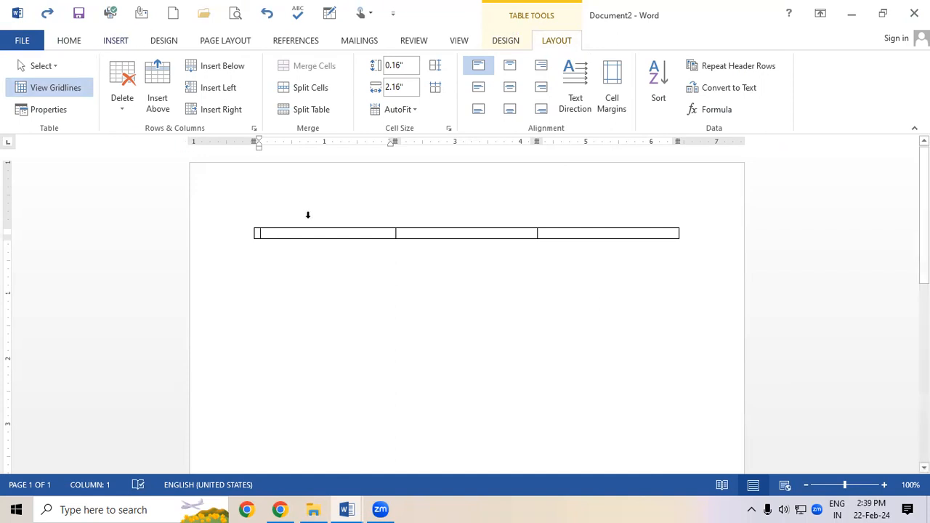
key("ctrl+z")
Return to Document1 with the student fee table and select the STUDENT NAME header cell
mouse_move(346, 509)
left_click(346, 451)
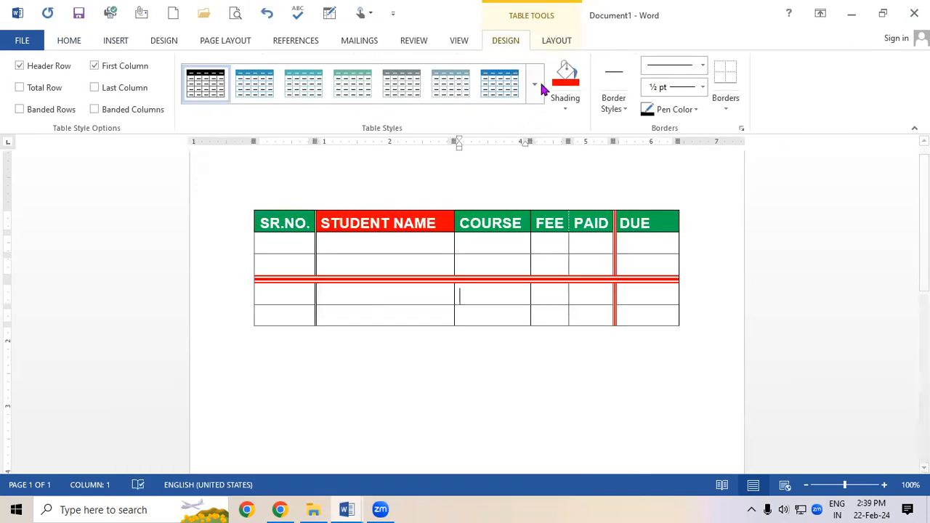
left_click(556, 39)
left_click(45, 66)
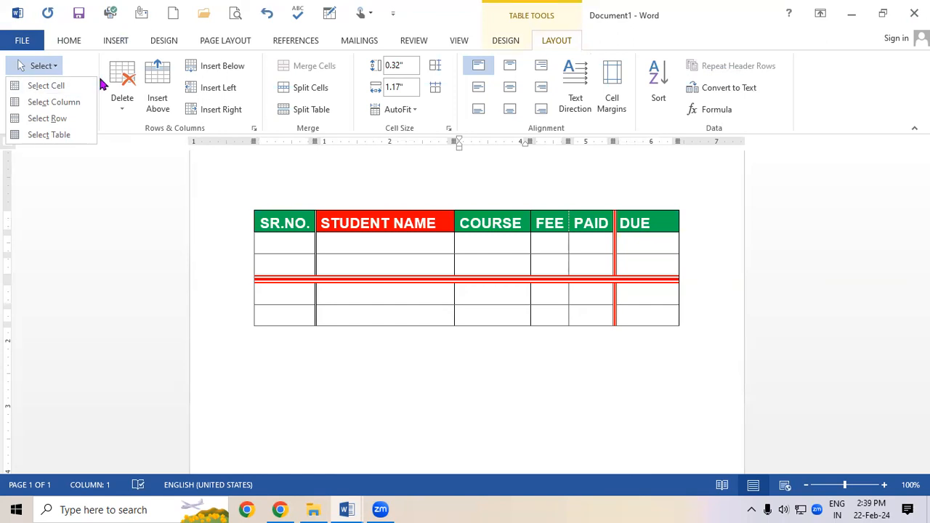
left_click(327, 230)
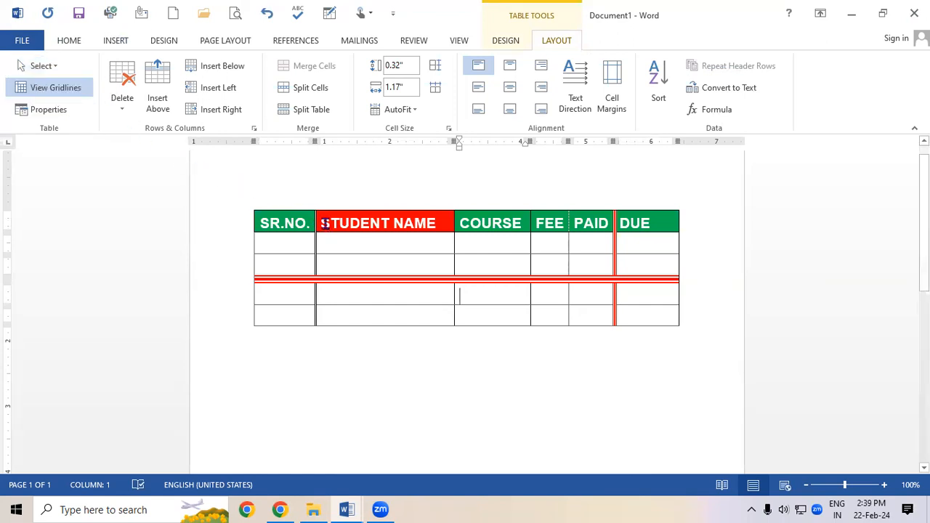
left_click(323, 223)
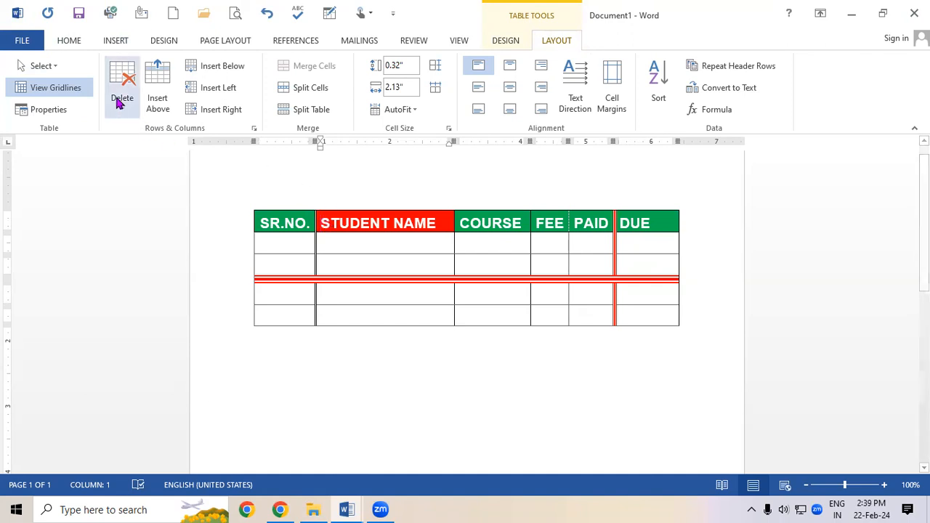
left_click(57, 67)
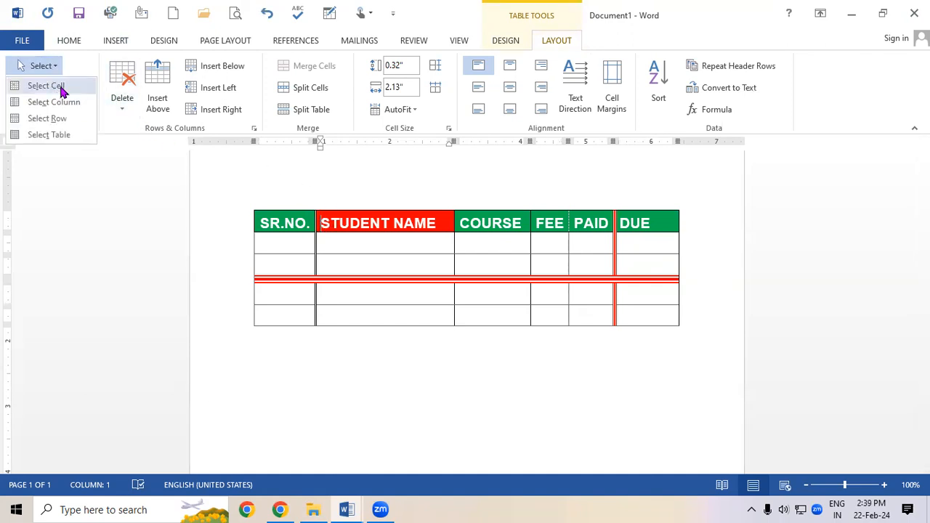
left_click(57, 87)
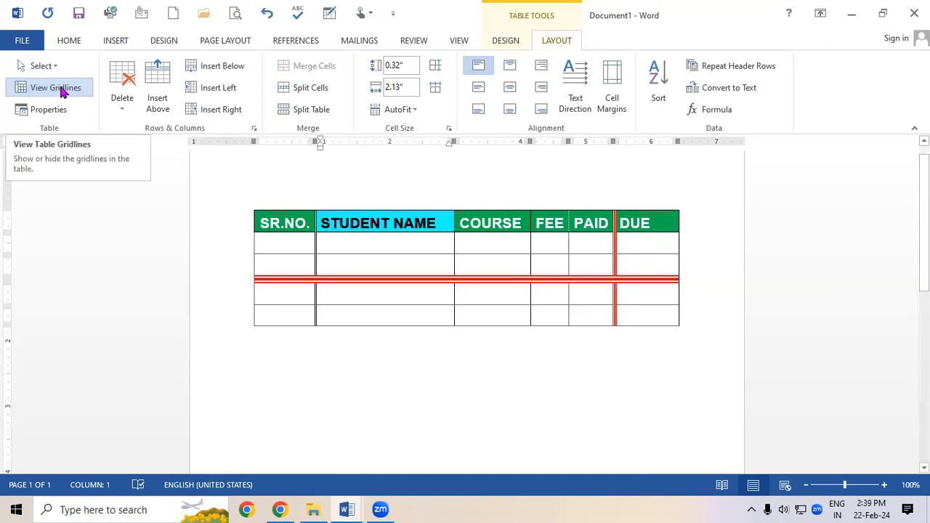
left_click(61, 88)
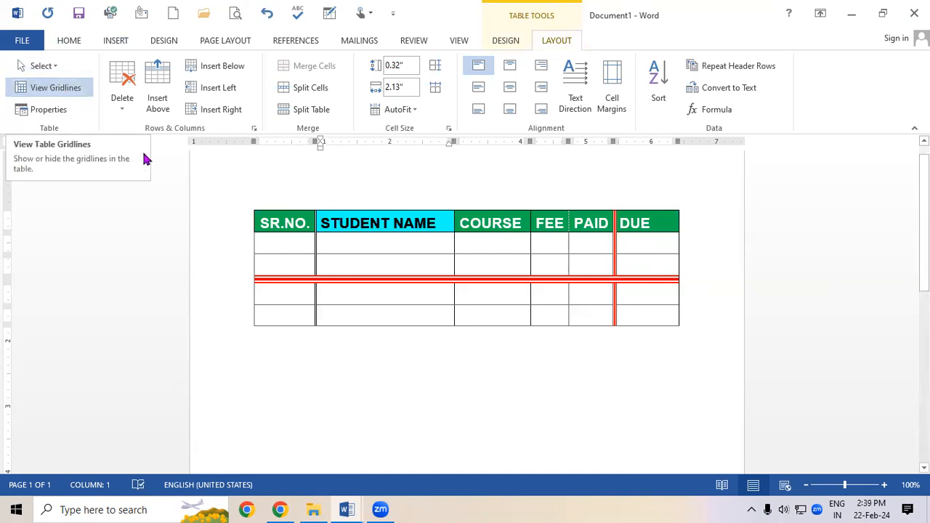
Fill in a student's name in each of the first three blank rows of the STUDENT NAME column
left_click(337, 238)
type("RAJAN")
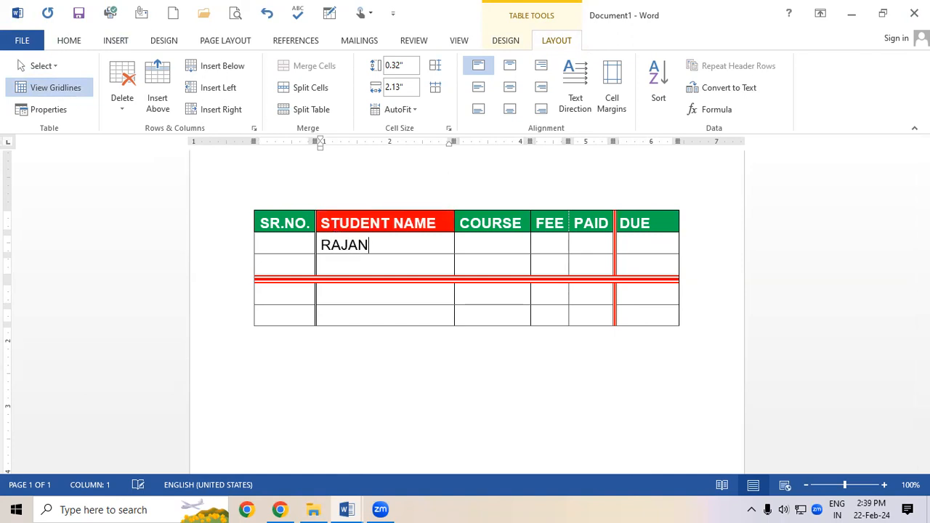
type("NIKESH")
left_click(352, 296)
type("KIRAN")
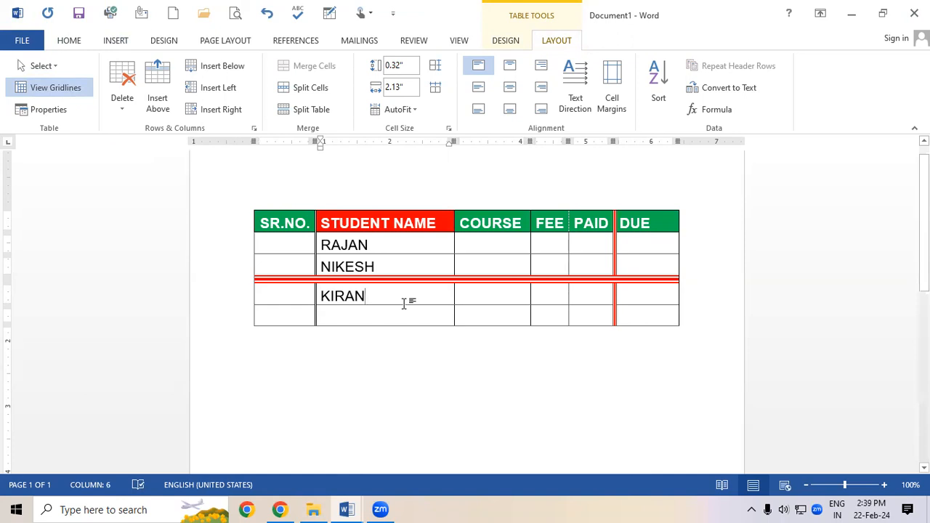
Select the cell containing the second student's name and enlarge its text to 22 pt
left_click(322, 267)
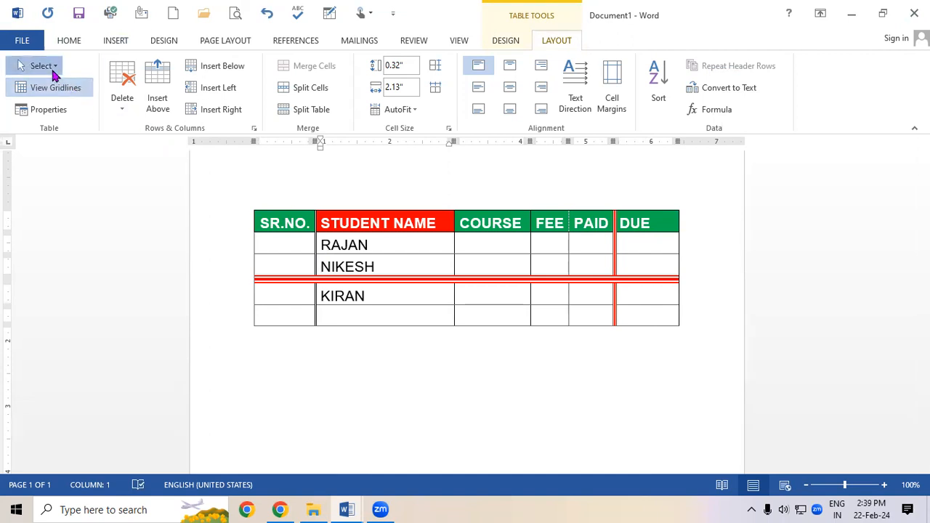
left_click(44, 66)
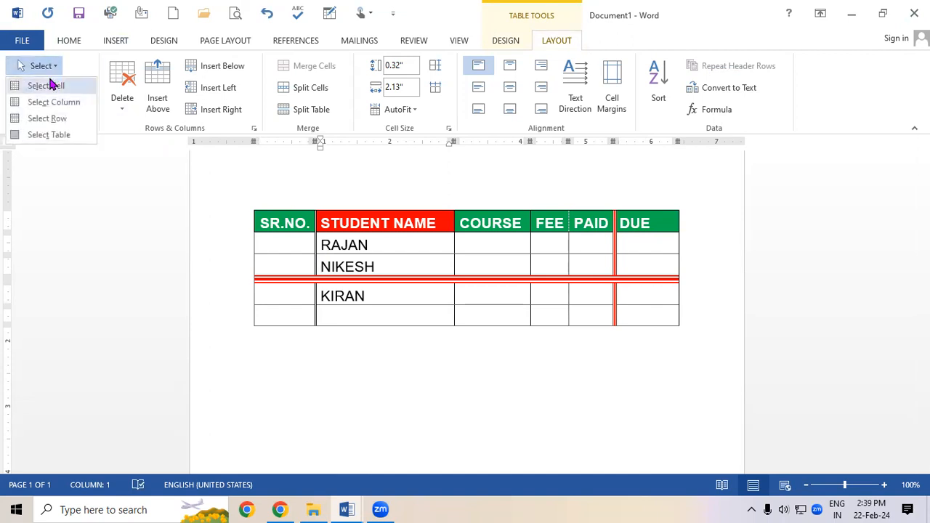
left_click(51, 85)
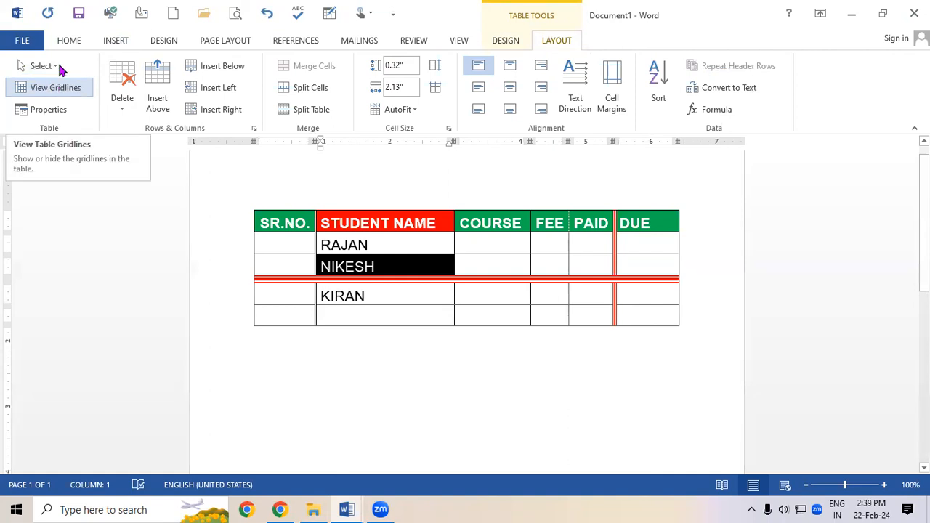
left_click(67, 40)
left_click(258, 72)
left_click(258, 72)
left_click(257, 72)
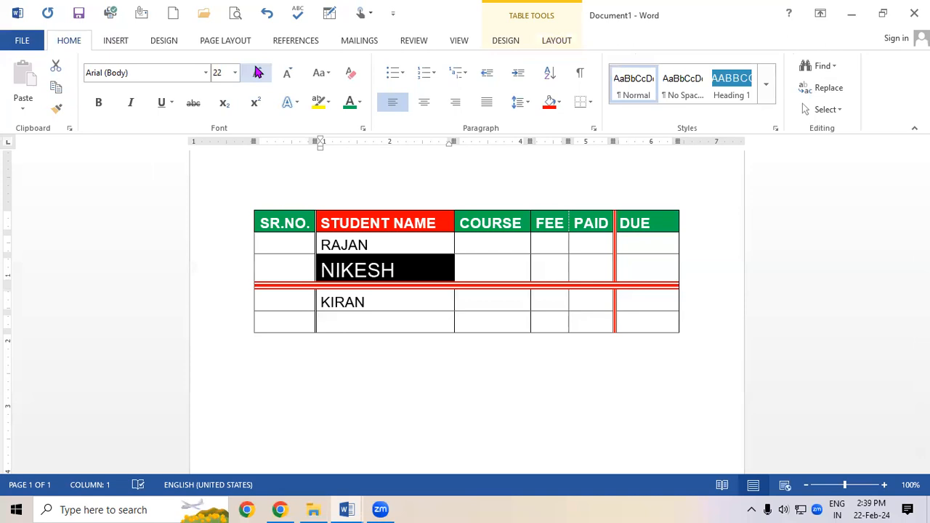
Select the cell containing the first student's name and set its text size to 24 pt
left_click(376, 301)
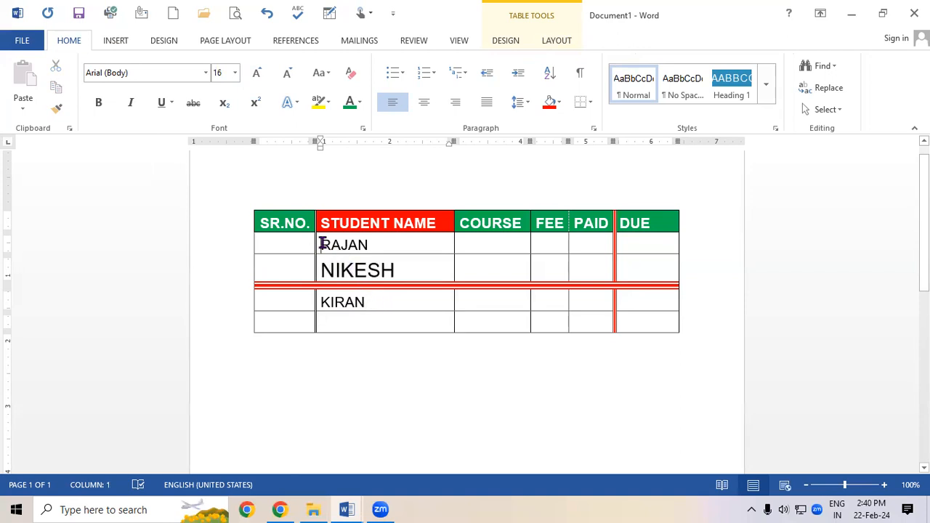
left_click(560, 40)
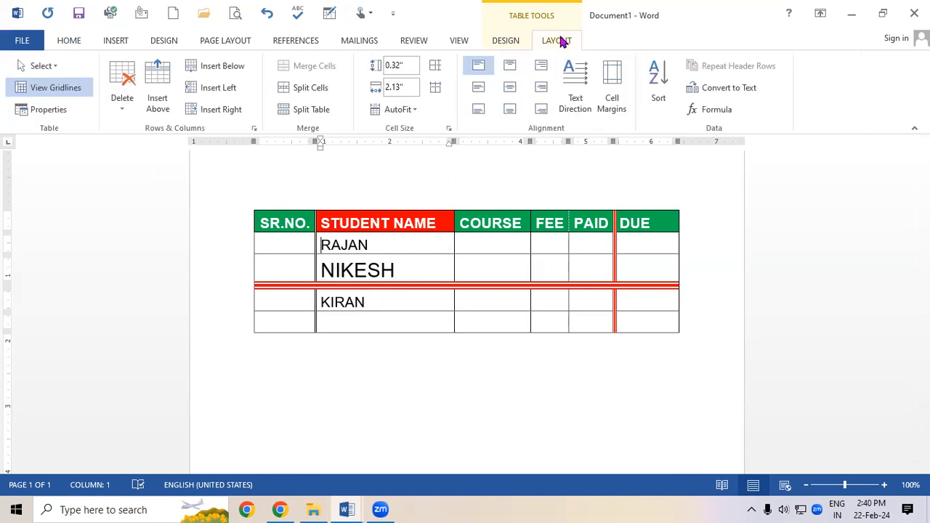
left_click(58, 69)
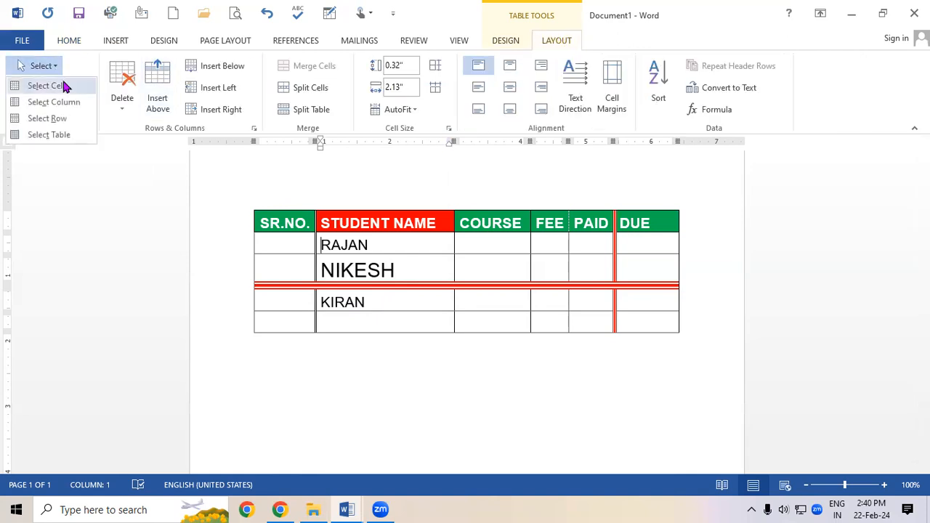
left_click(64, 88)
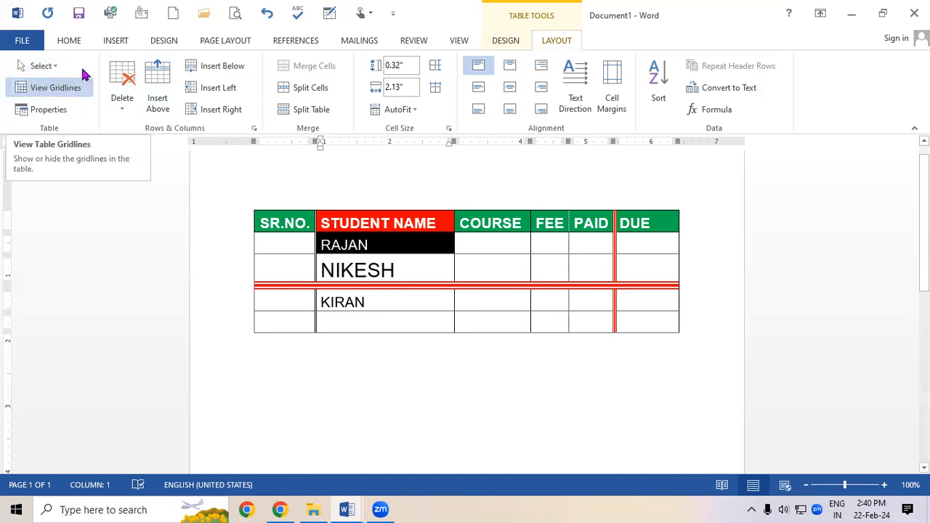
left_click(76, 47)
left_click(255, 72)
left_click(254, 72)
left_click(255, 72)
left_click(255, 72)
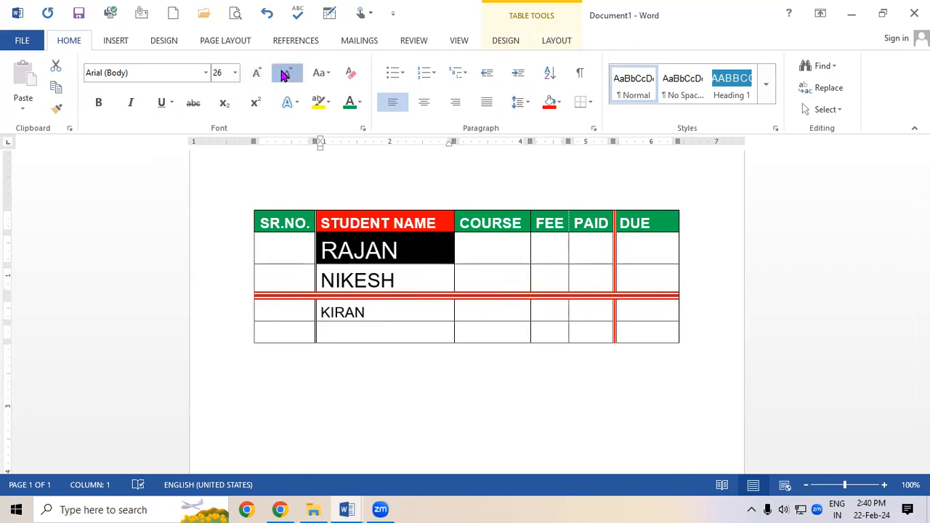
left_click(284, 75)
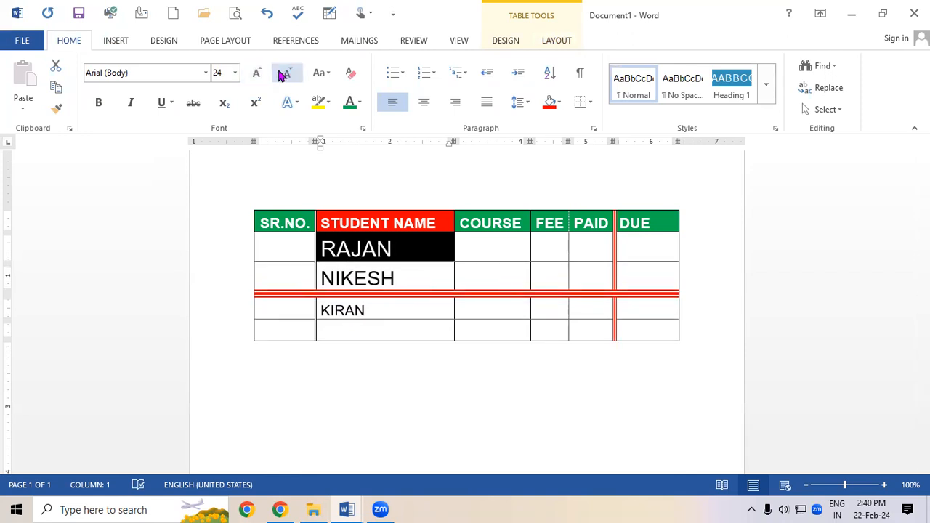
left_click(411, 276)
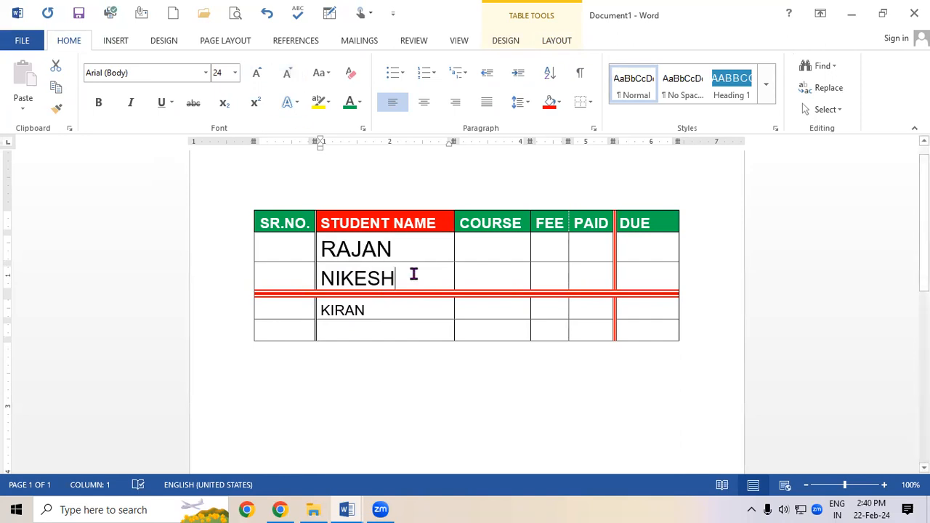
Try the View Gridlines option on the student fee table
left_click(113, 41)
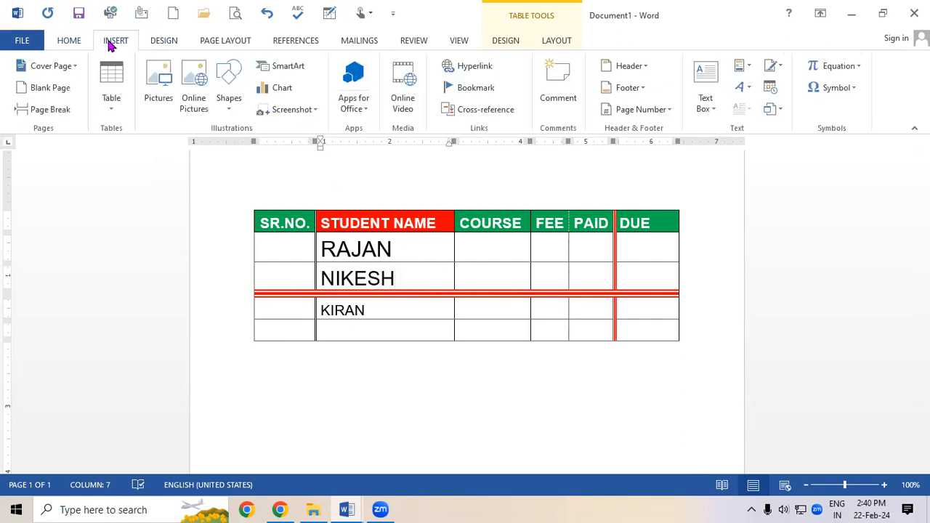
left_click(501, 44)
left_click(550, 40)
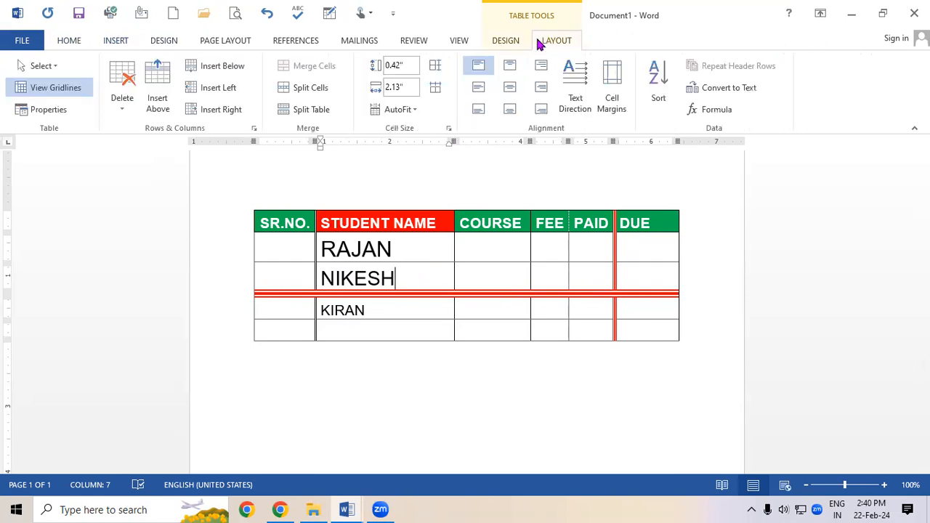
left_click(36, 85)
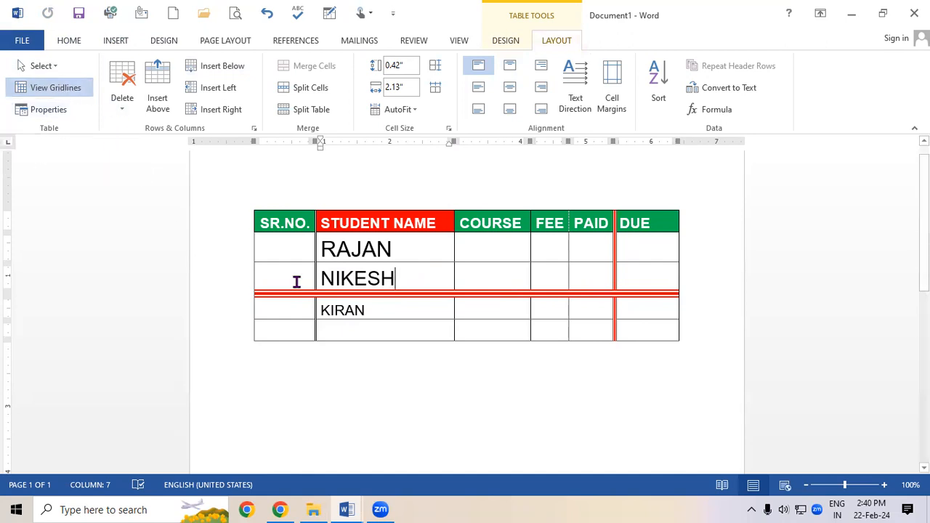
Show the document gridlines and examine them across the table and the rest of the page
left_click(466, 40)
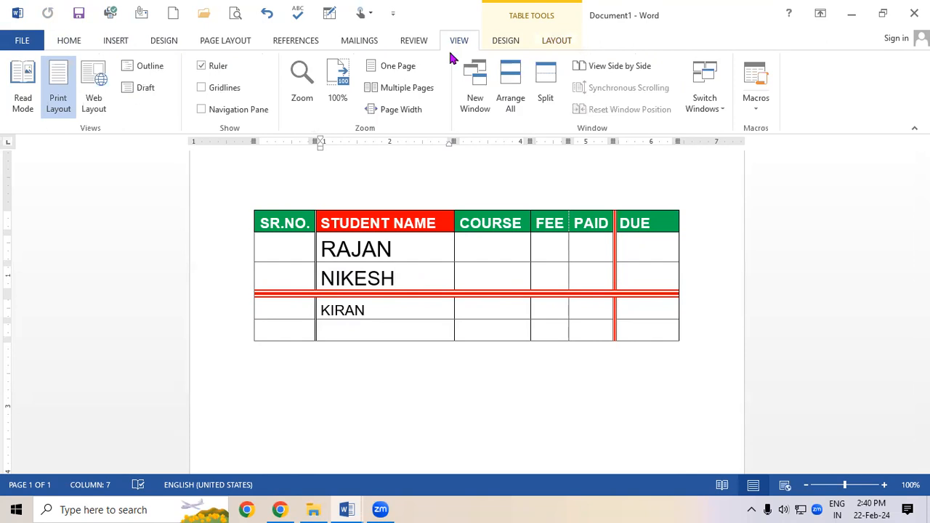
left_click(236, 87)
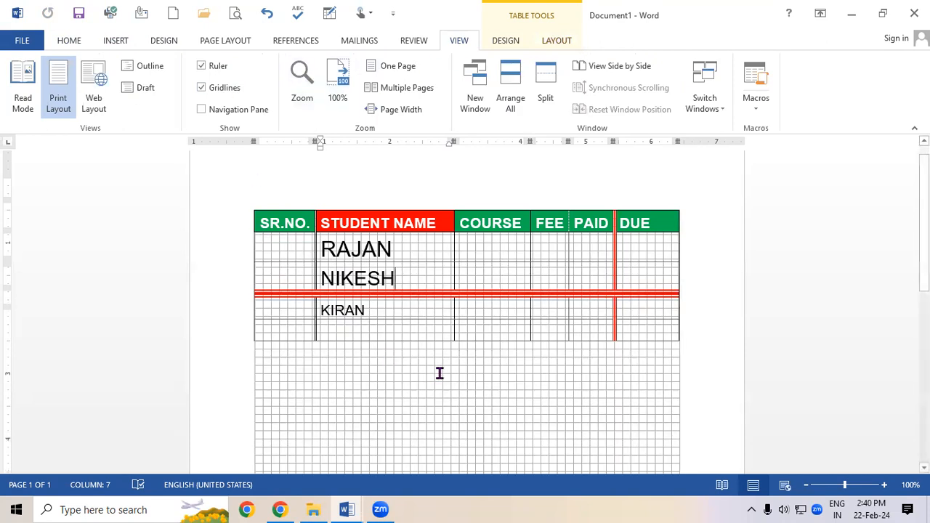
scroll(439, 373, "down", 1)
scroll(439, 372, "down", 2)
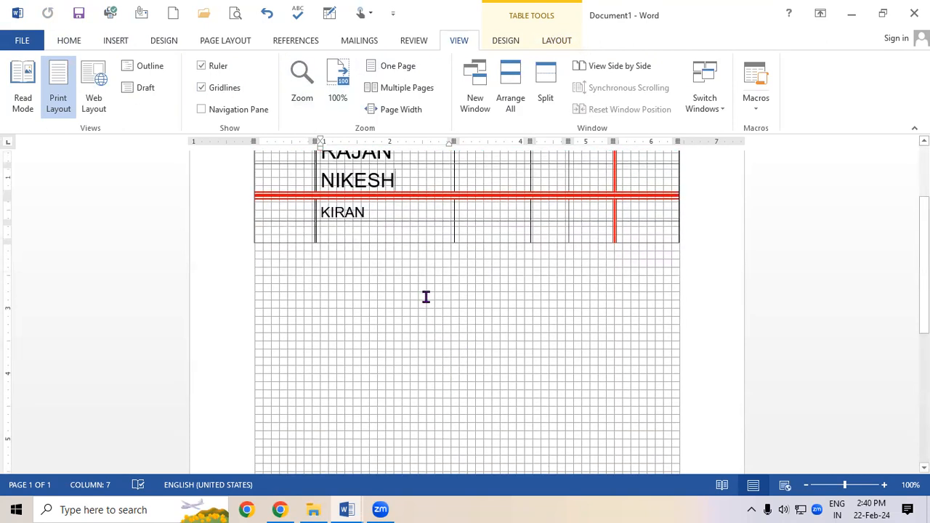
scroll(426, 296, "down", 1)
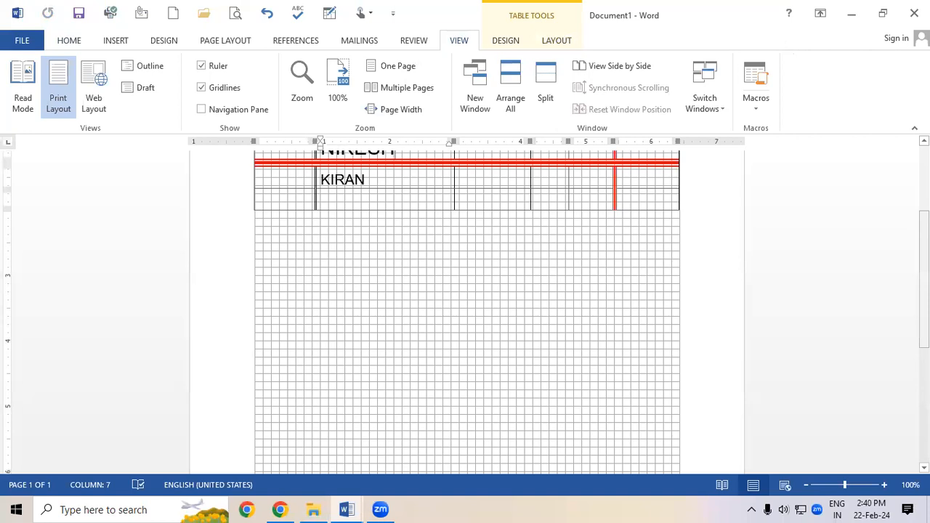
left_click_drag(924, 276, 924, 202)
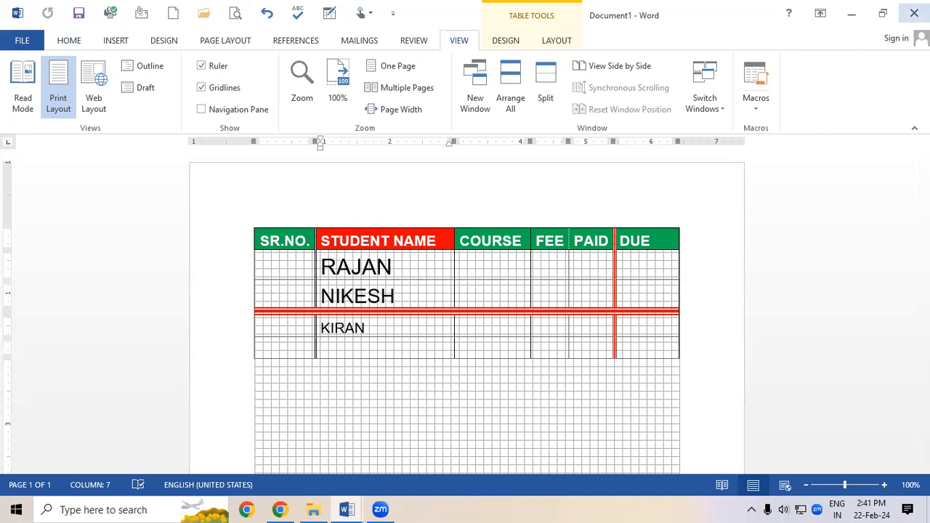
Hide the document gridlines and try the table's View Gridlines option again
left_click(555, 41)
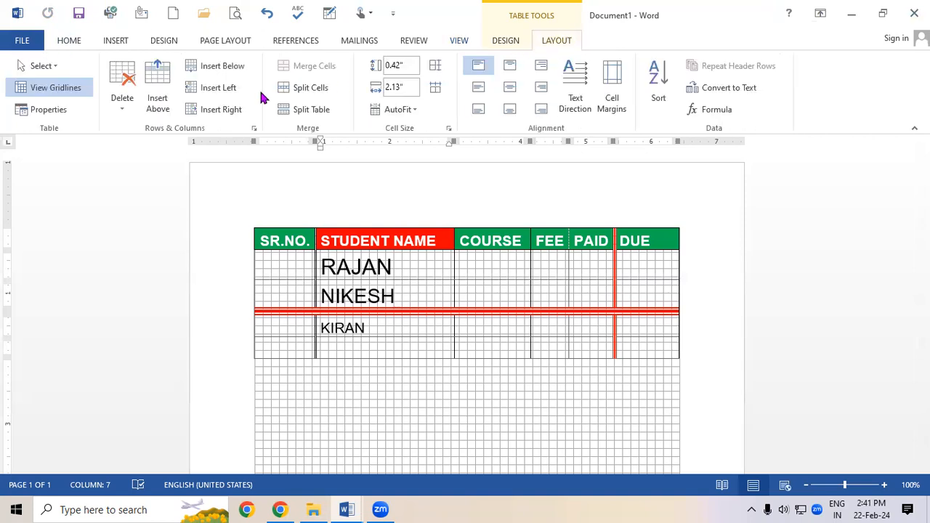
left_click(79, 99)
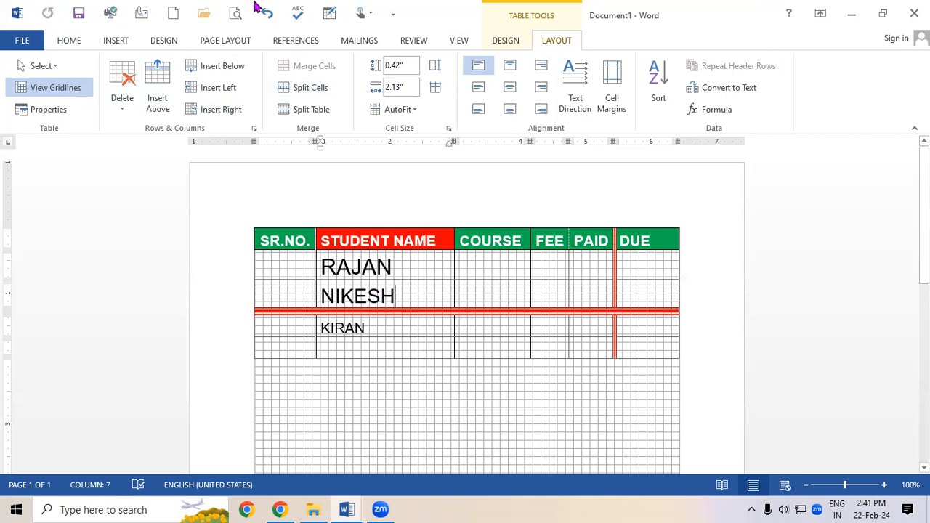
left_click(459, 42)
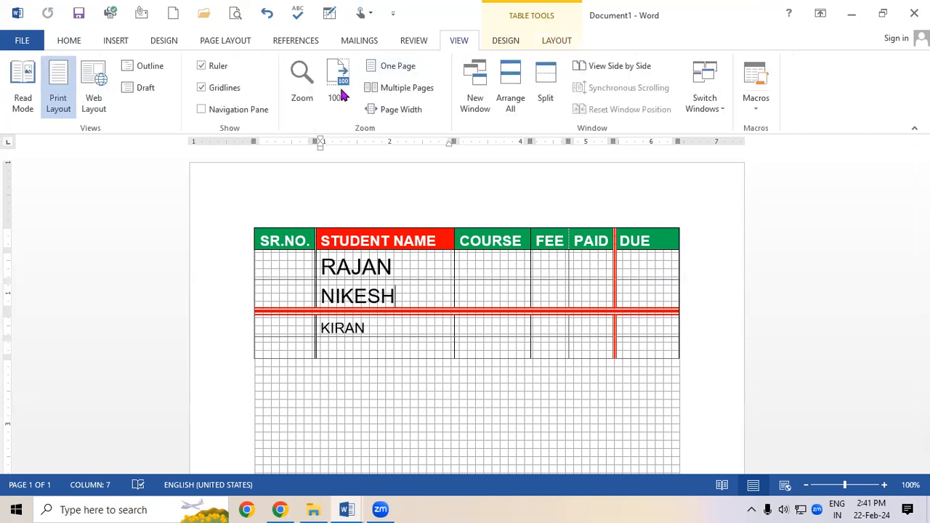
left_click(215, 89)
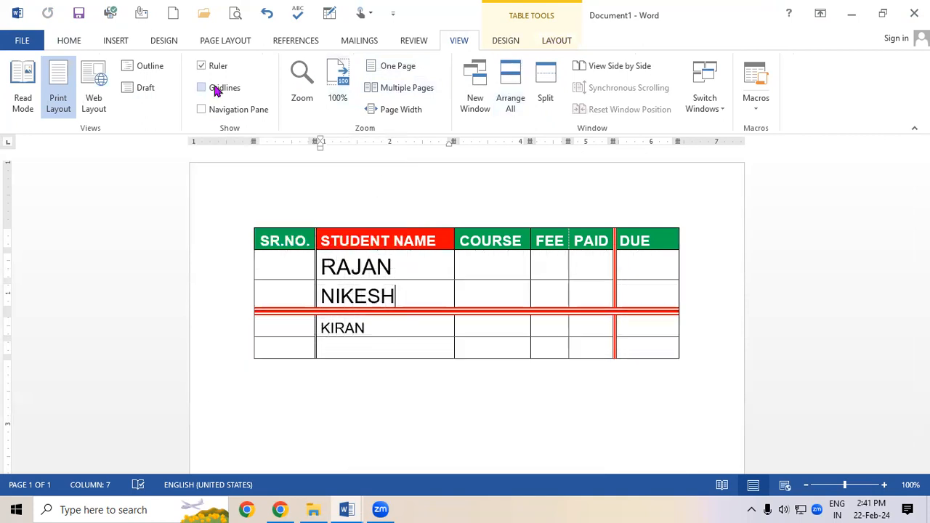
left_click(556, 40)
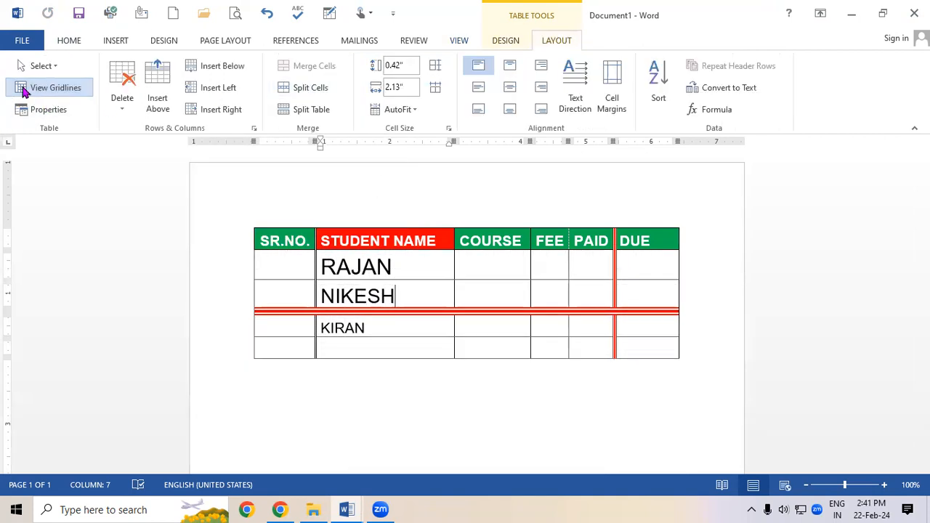
left_click(52, 91)
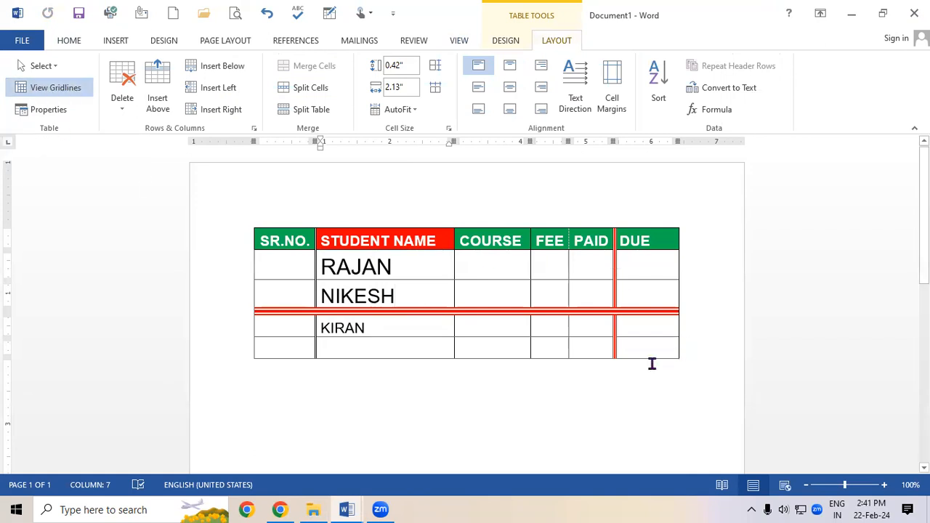
Set the student fee table's alignment to Center in Table Properties
left_click(549, 406)
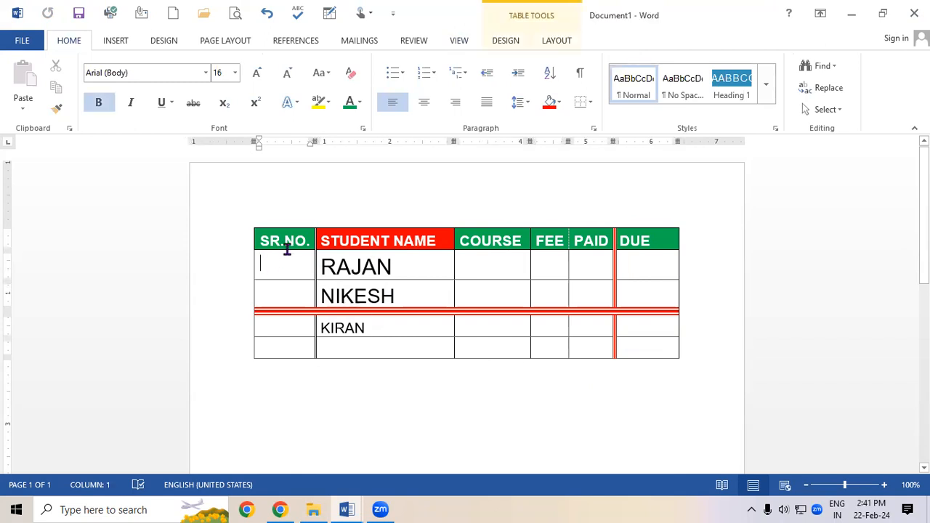
left_click(568, 47)
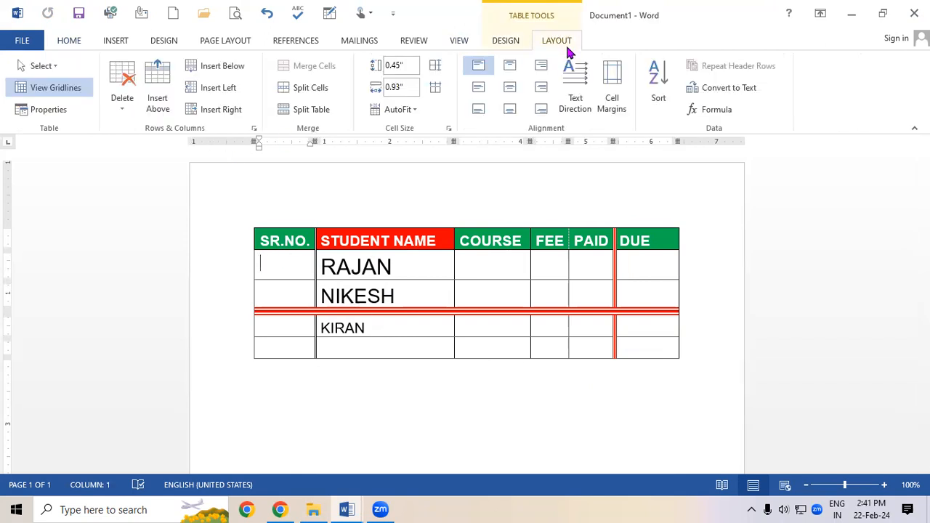
left_click(55, 109)
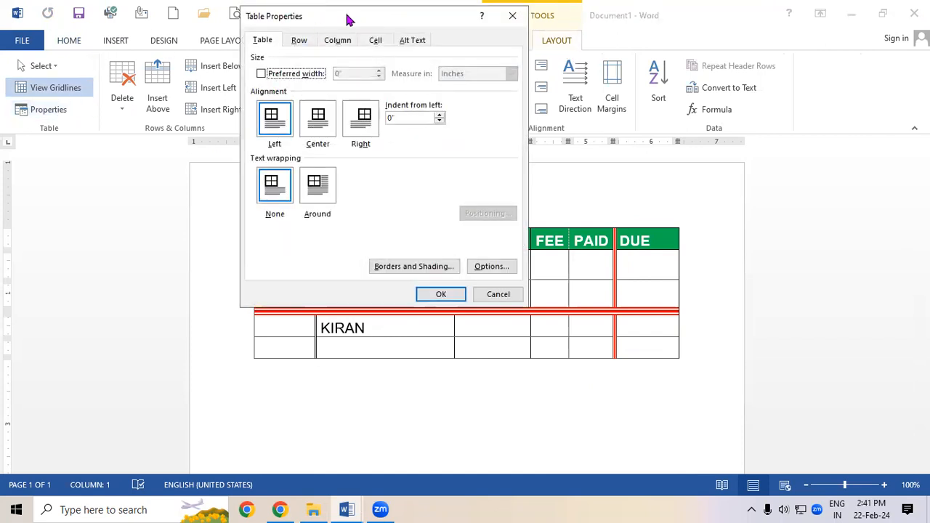
left_click_drag(349, 21, 713, 28)
left_click(684, 131)
left_click(826, 300)
Select all the cells of the student fee table and set the table alignment to Right
left_click_drag(279, 243, 625, 336)
left_click(58, 109)
left_click(727, 127)
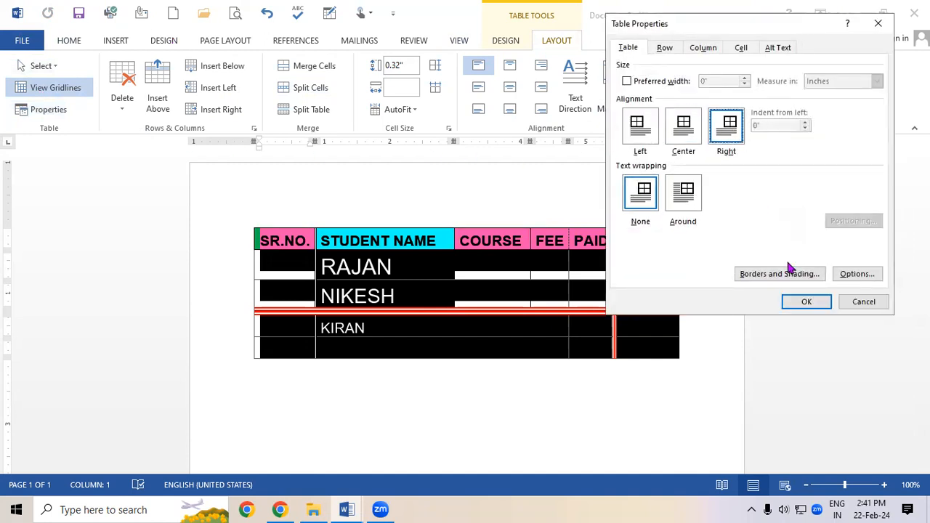
left_click(828, 301)
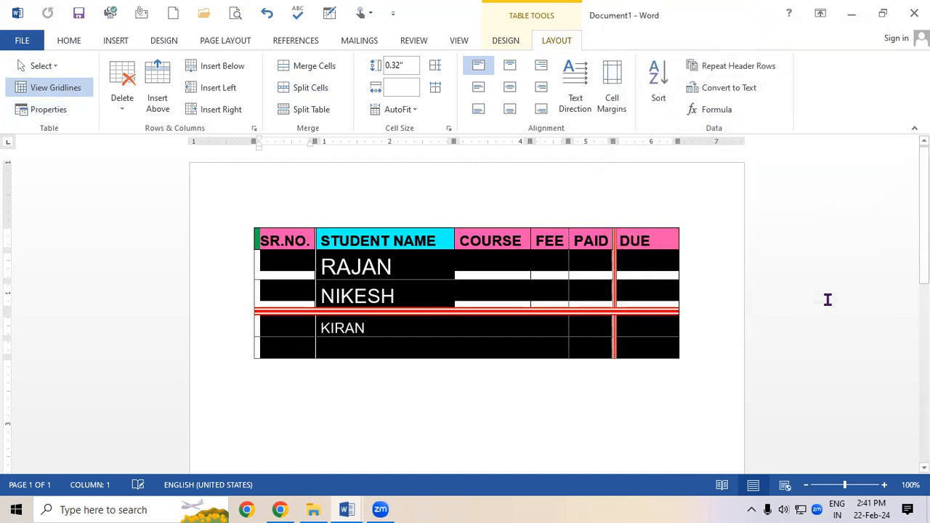
Set the student fee table's alignment to Center and its text wrapping to Around
left_click(653, 253)
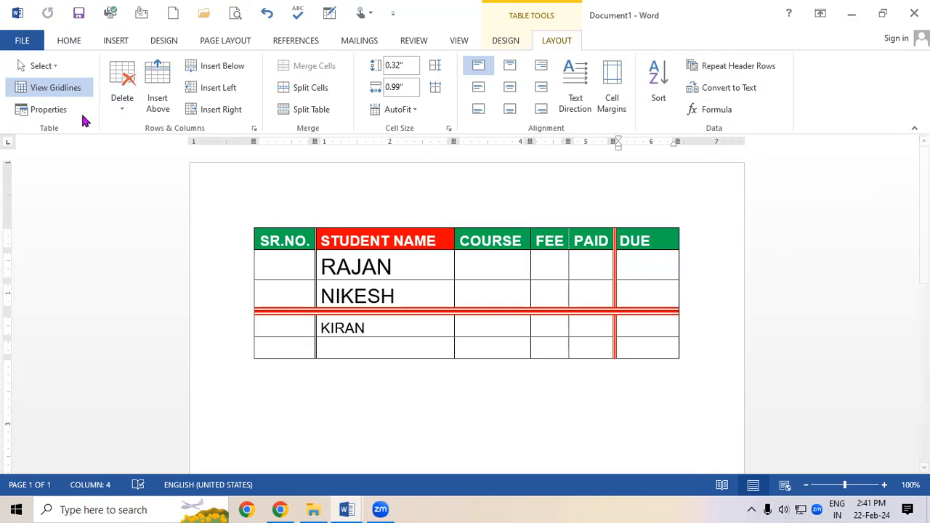
left_click(55, 109)
left_click(681, 132)
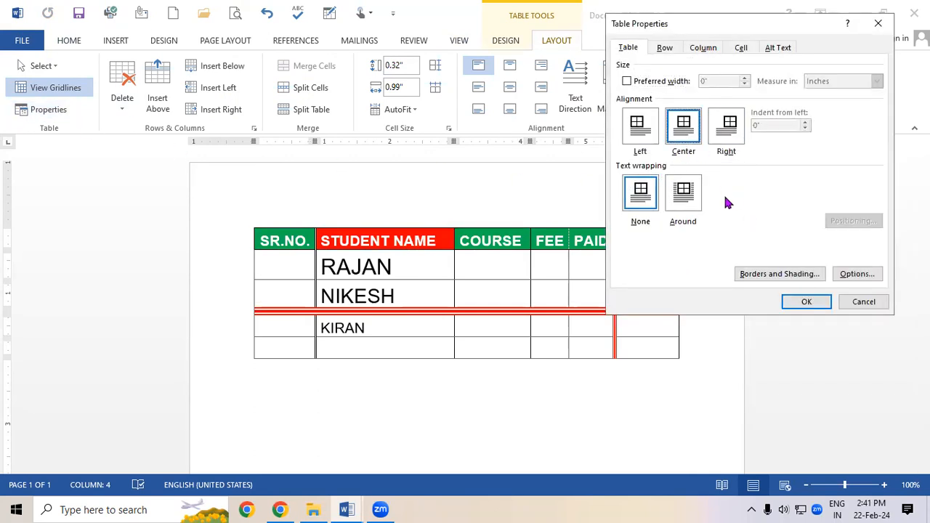
left_click(687, 193)
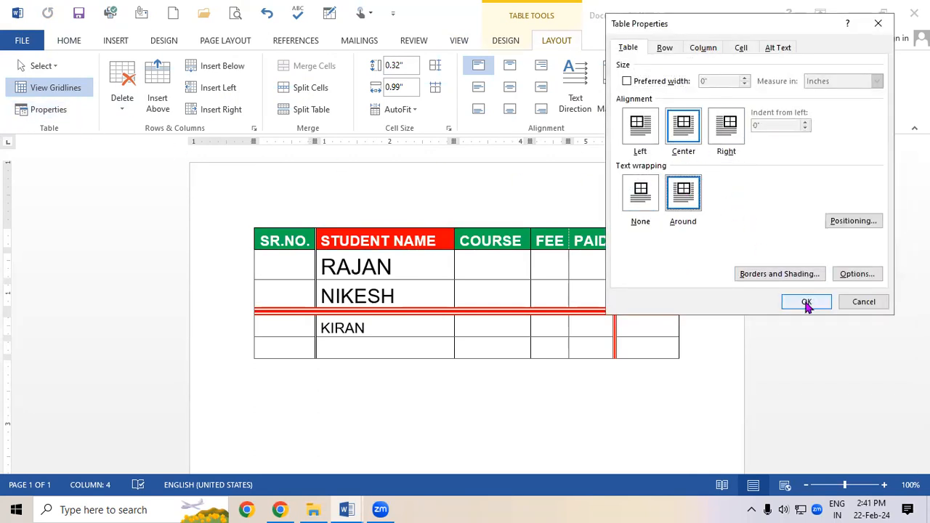
left_click(806, 301)
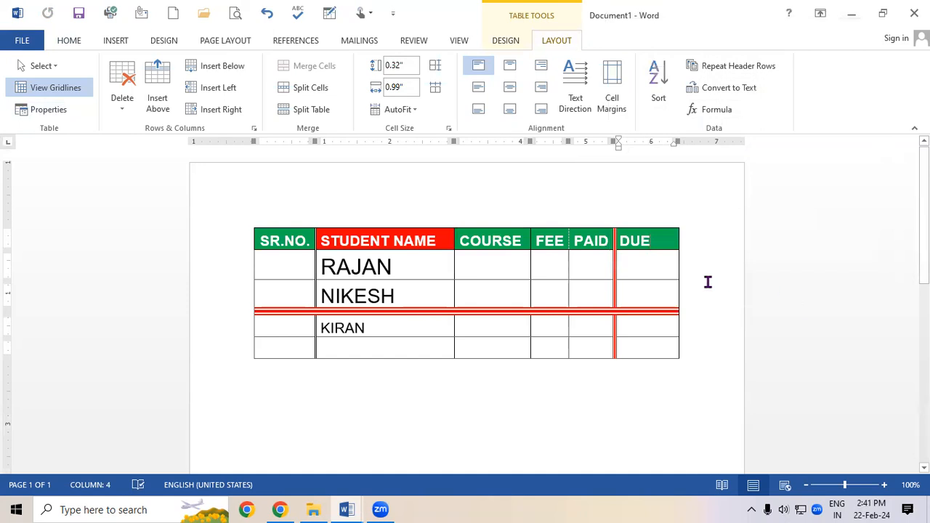
Create a new blank document and insert a table with 3 columns and 6 rows
key("ctrl+a")
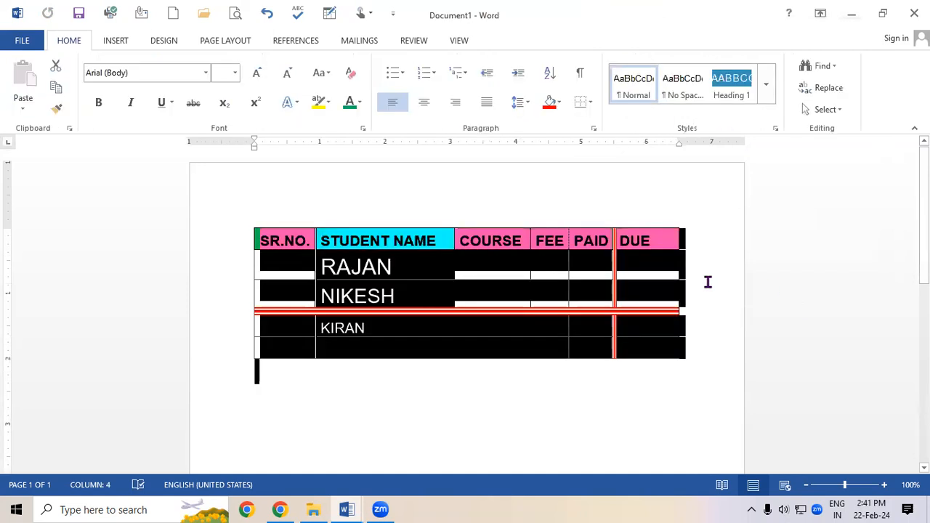
left_click(488, 368)
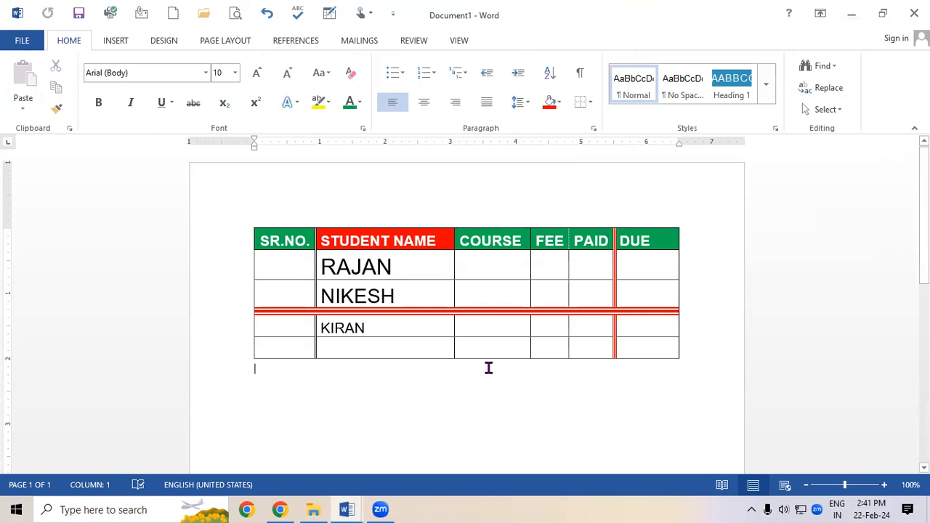
key("ctrl+n")
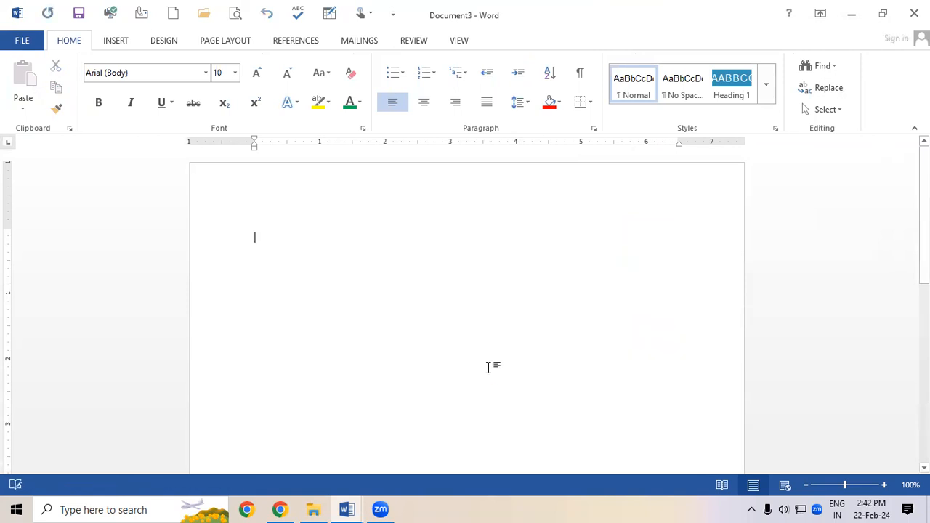
left_click(116, 41)
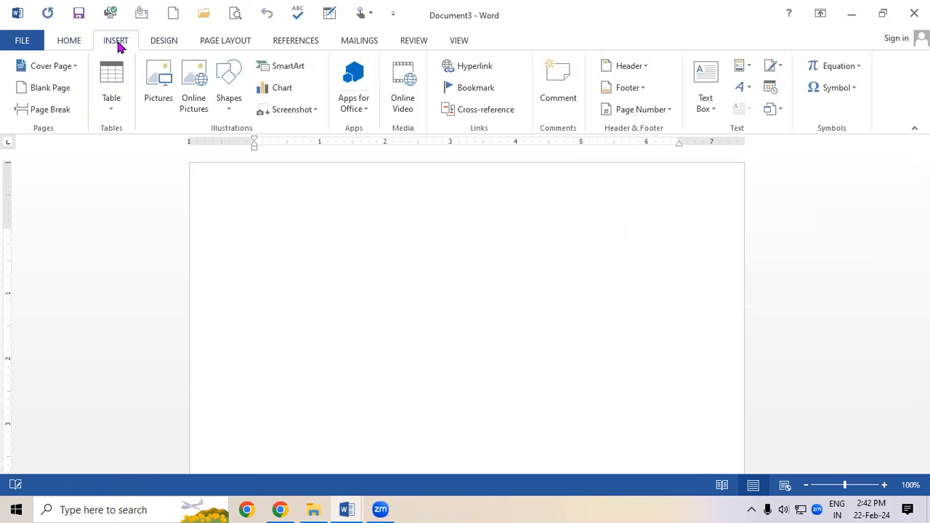
left_click(115, 89)
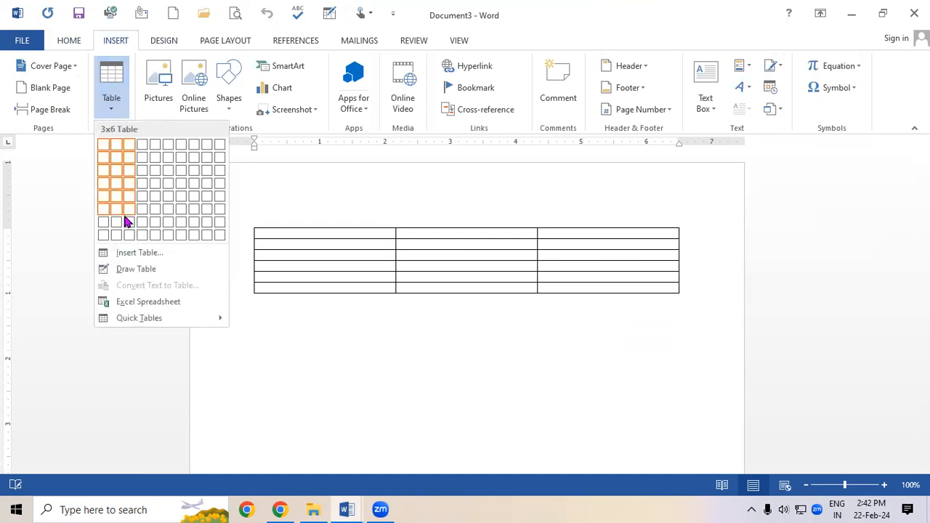
left_click(125, 222)
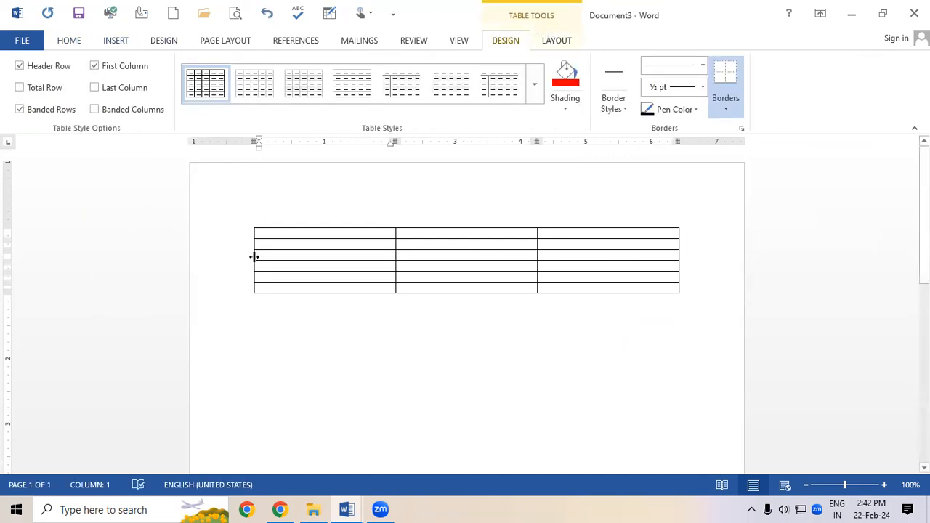
Shrink the table by moving its left edge in about 1.31 inches and narrowing all three columns, the first to about 0.86 inches
left_click_drag(266, 257, 340, 260)
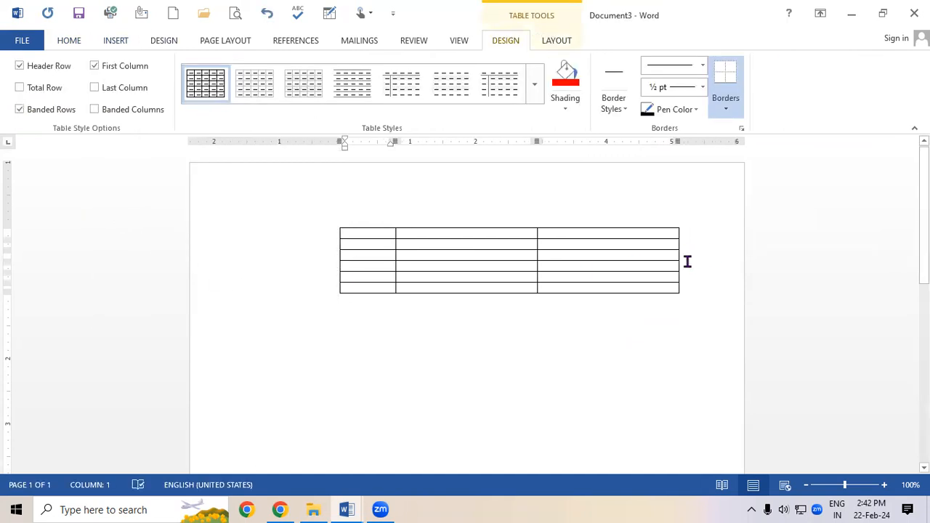
left_click_drag(676, 255, 458, 258)
left_click_drag(579, 257, 521, 274)
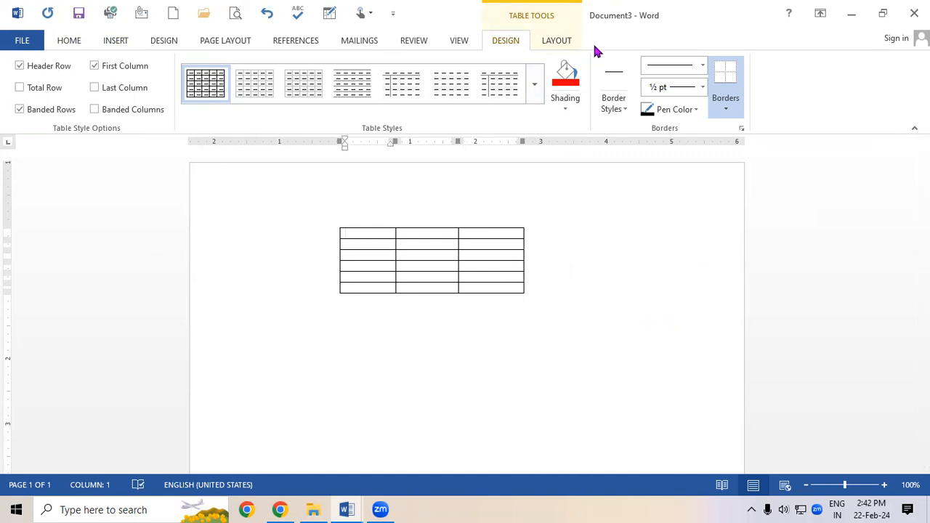
Set the new table's alignment to Right in Table Properties
left_click(566, 42)
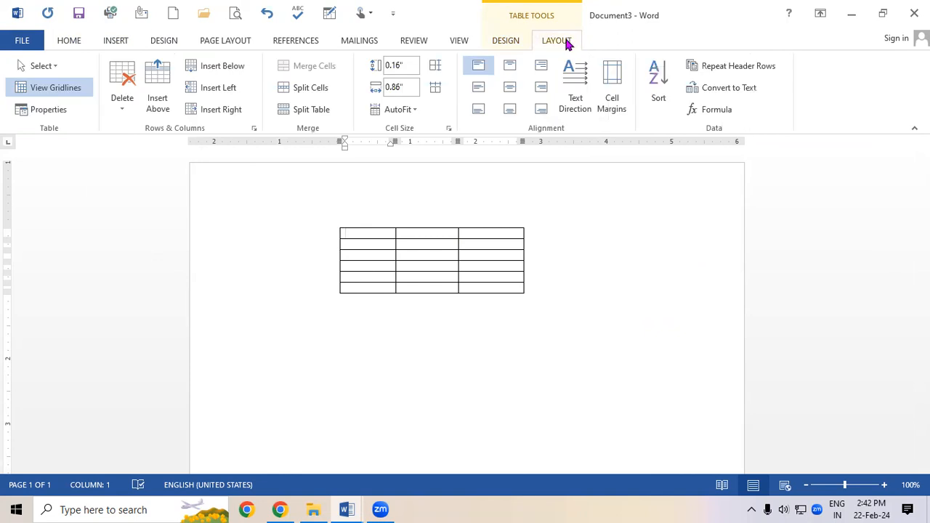
left_click(52, 116)
left_click(686, 137)
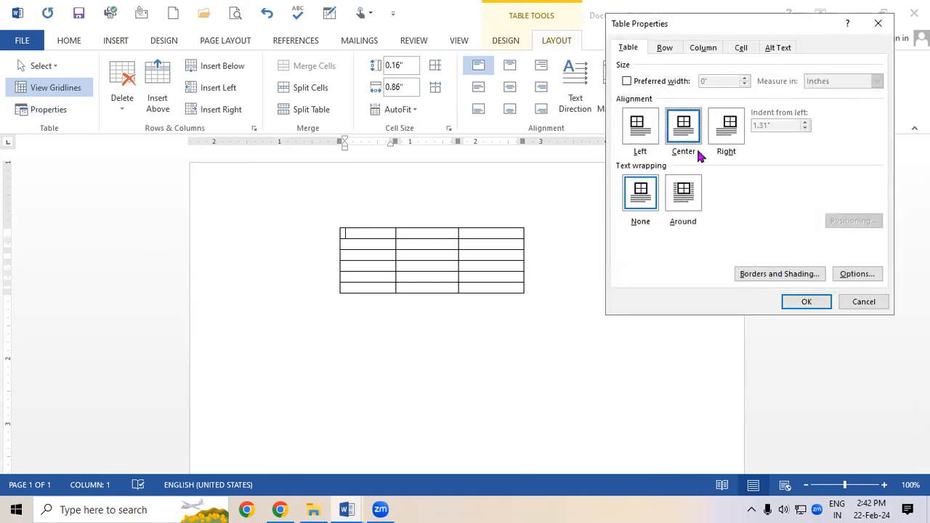
left_click(729, 136)
left_click(812, 306)
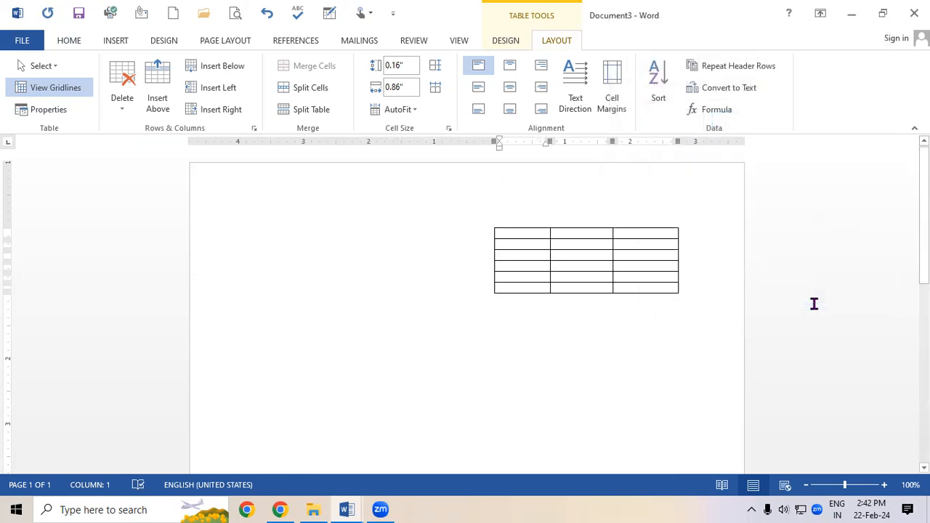
Change the empty table's alignment to Left in Table Properties
left_click(64, 114)
left_click(652, 135)
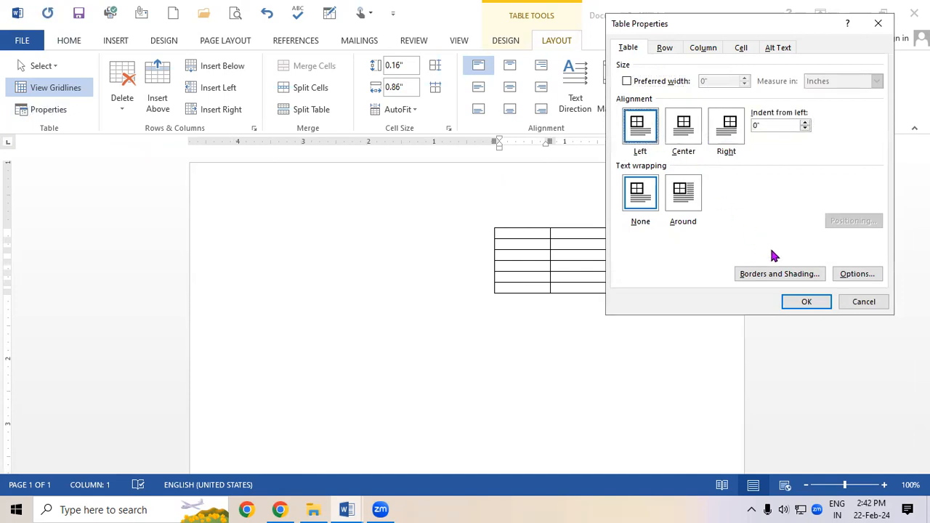
left_click(816, 304)
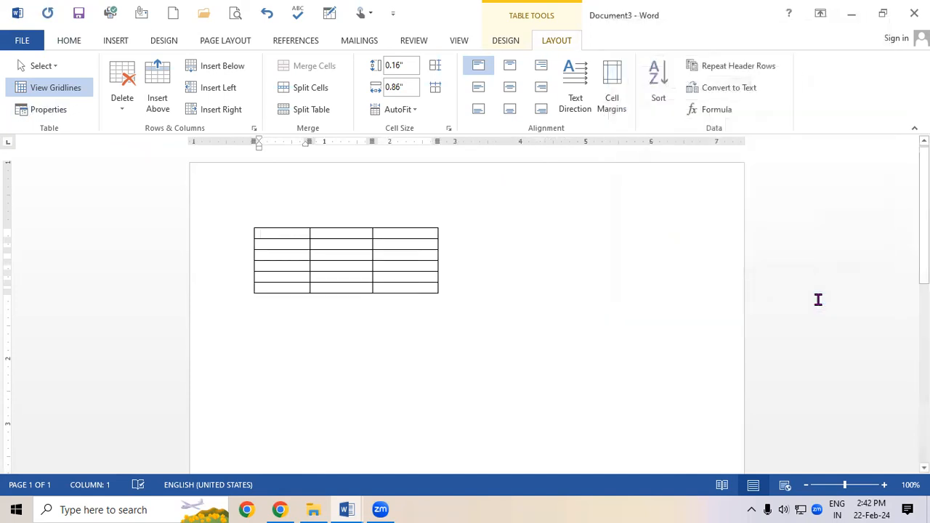
Change the empty table's alignment to Center in Table Properties
left_click(60, 114)
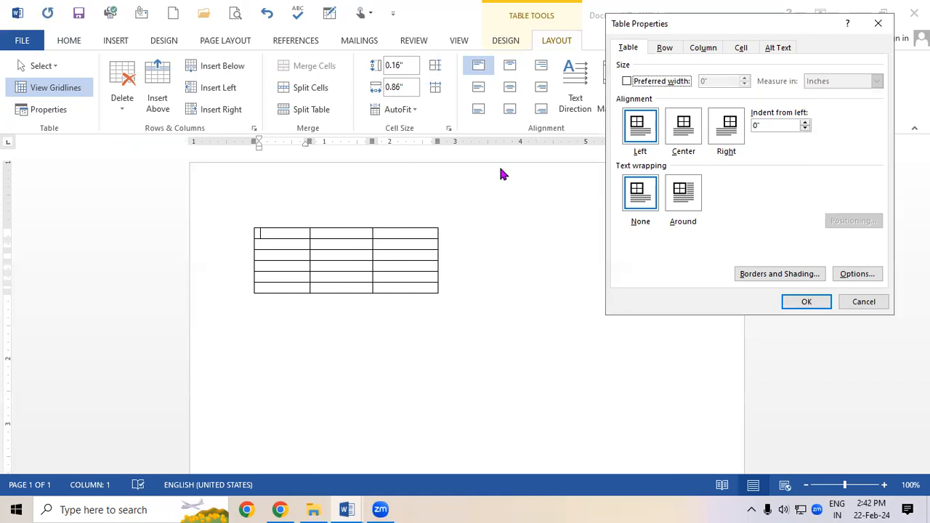
left_click(686, 134)
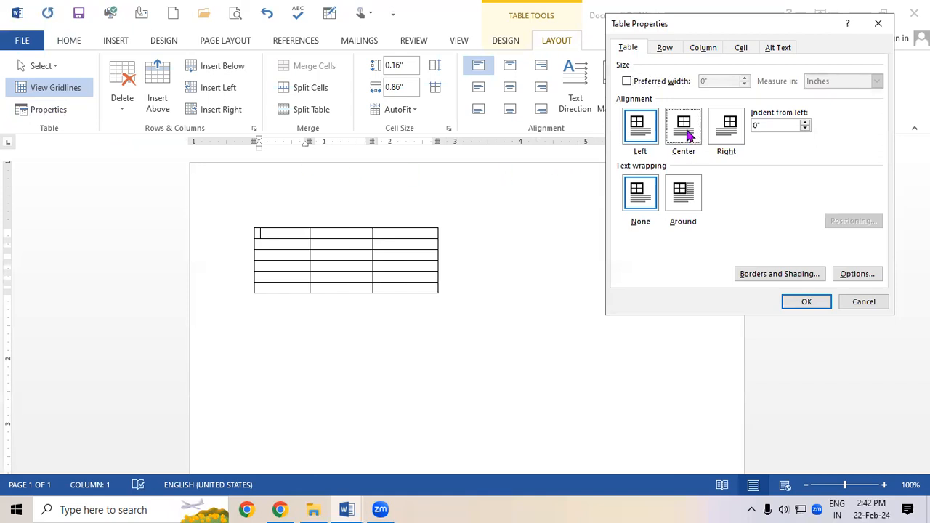
left_click(806, 302)
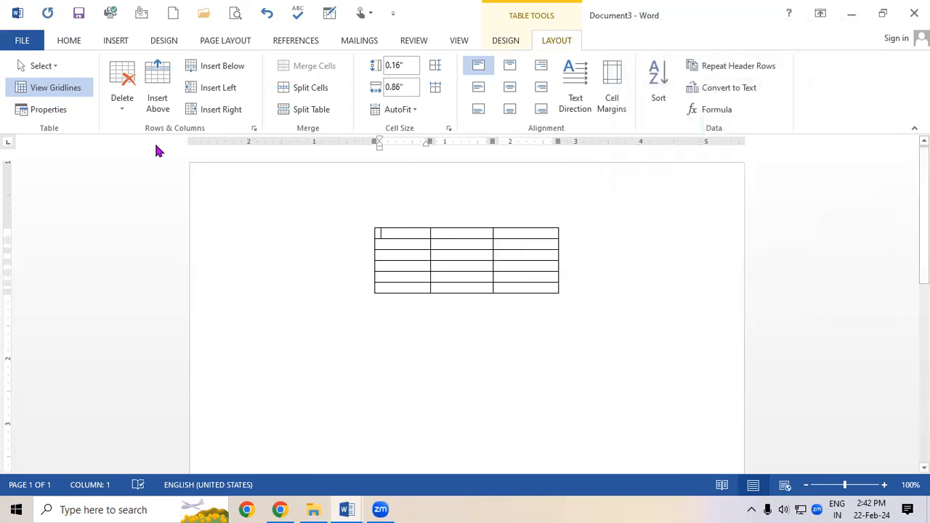
Set the empty table's text wrapping to Around in Table Properties
left_click(49, 111)
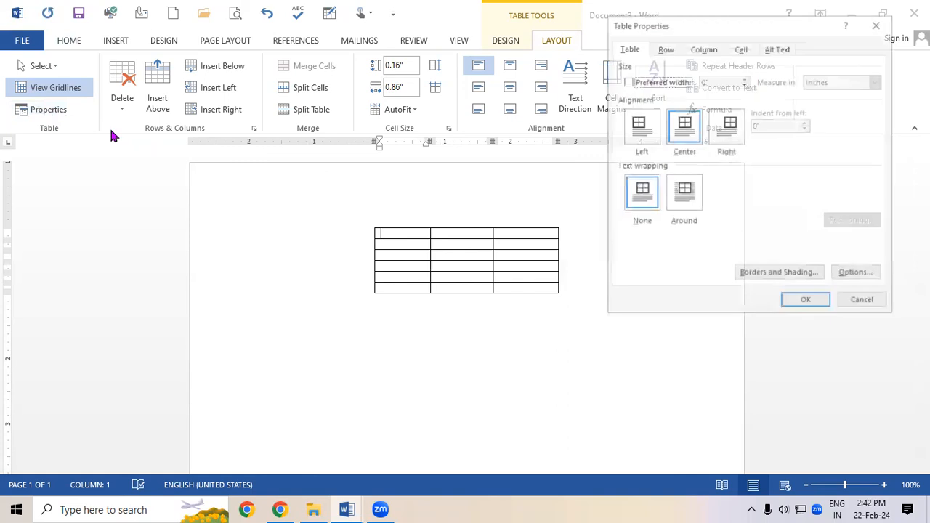
left_click(689, 207)
left_click(807, 305)
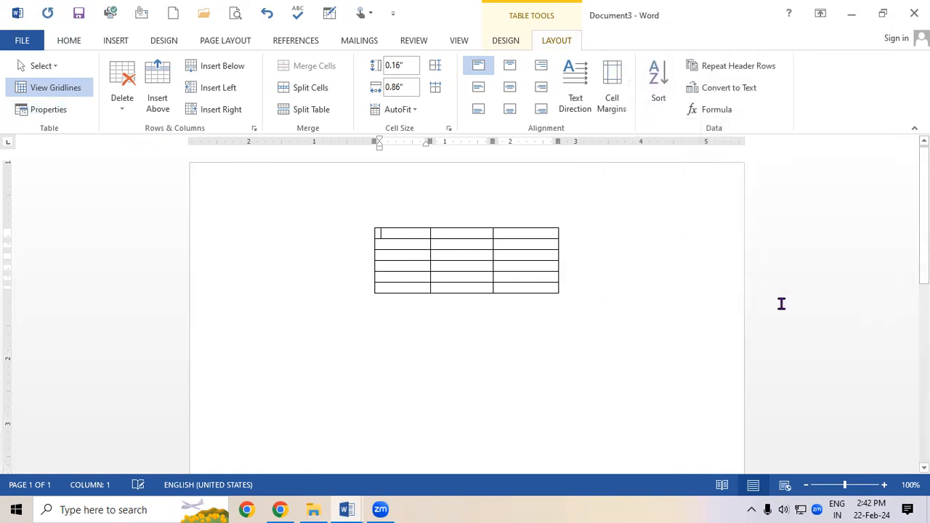
Generate sample paragraphs beside the table with the =RAND() function
left_click(294, 211)
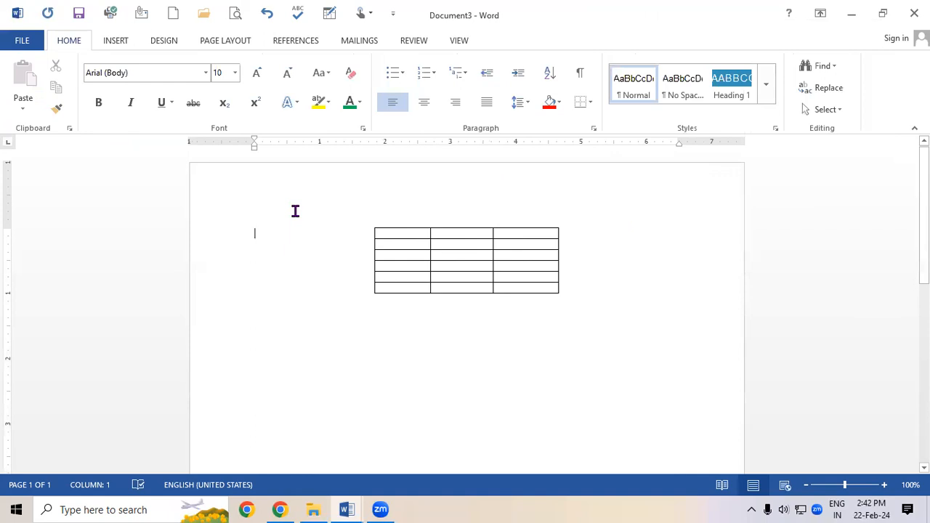
type("=RAND")
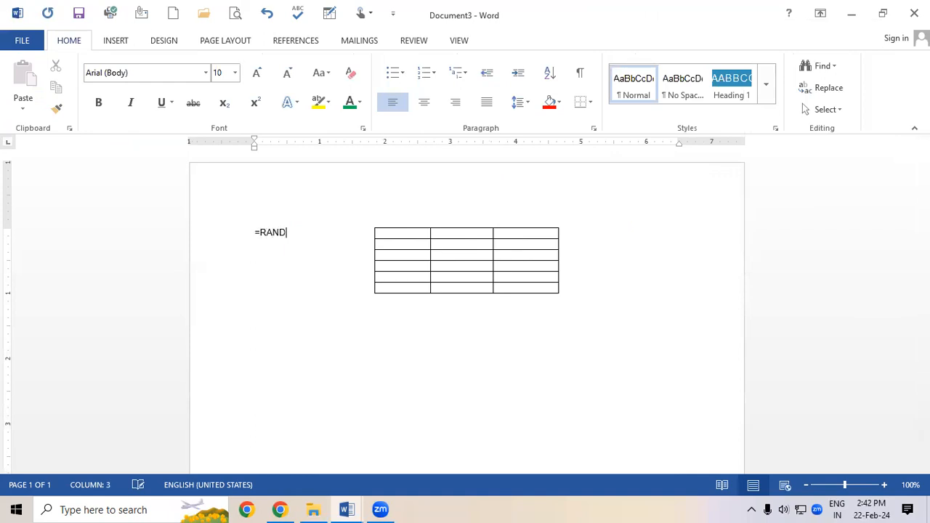
type("()")
key("Return")
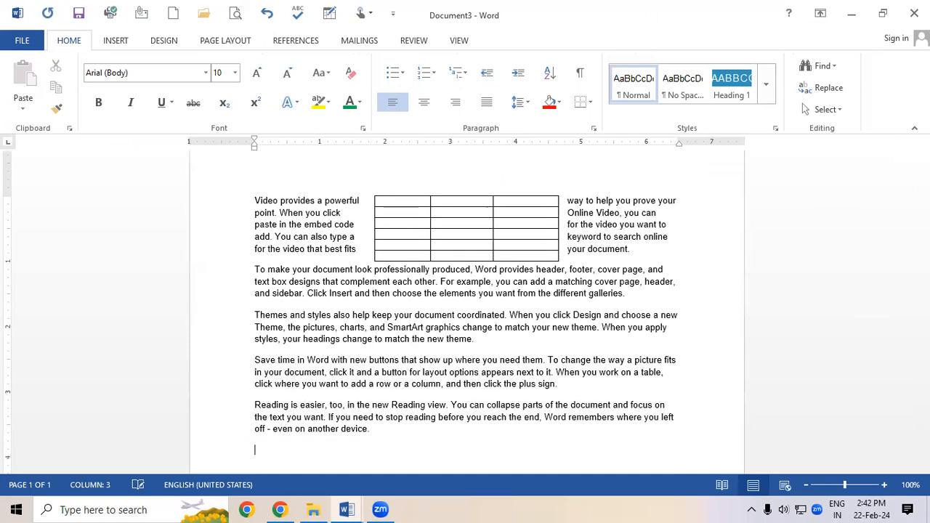
Set the alignment of the table within the sample text to Left
left_click(384, 234)
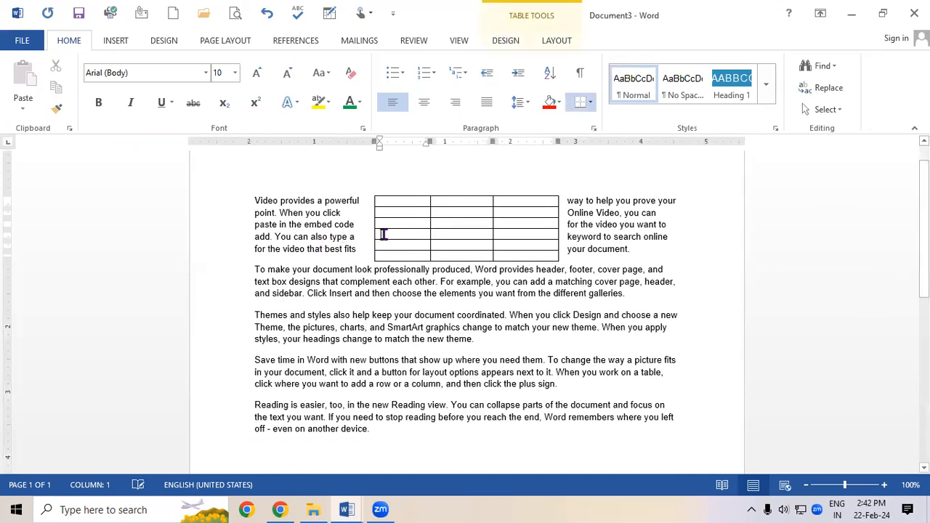
left_click(558, 43)
left_click(45, 109)
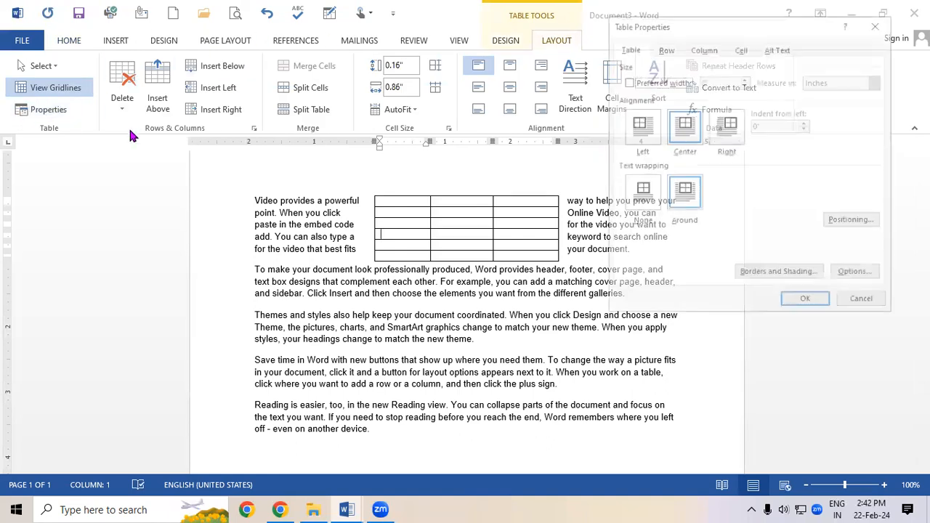
left_click(640, 129)
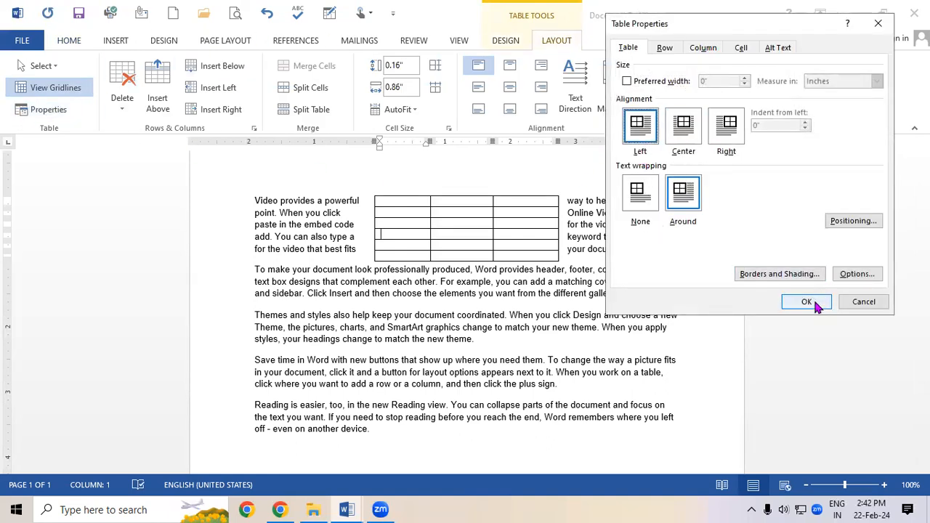
left_click(809, 302)
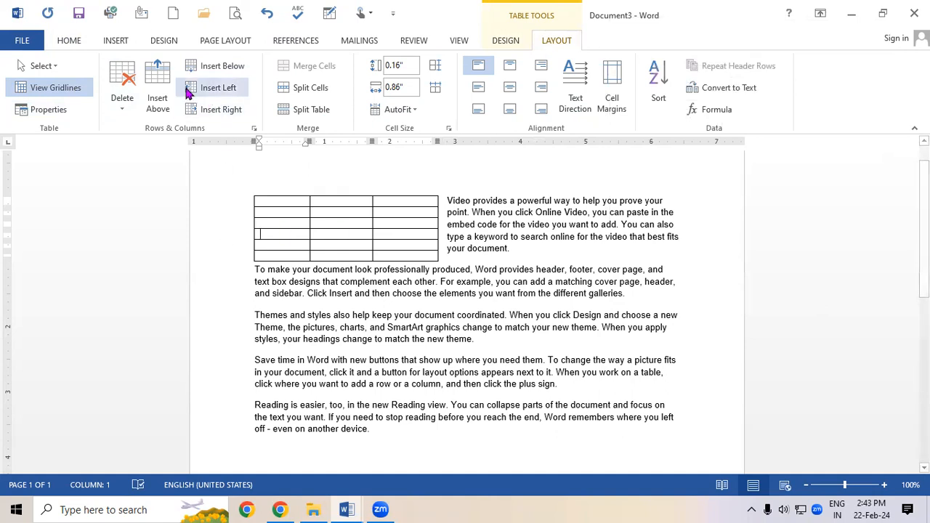
Set the alignment of the text-wrapped table to Right in Table Properties
left_click(62, 87)
left_click(45, 109)
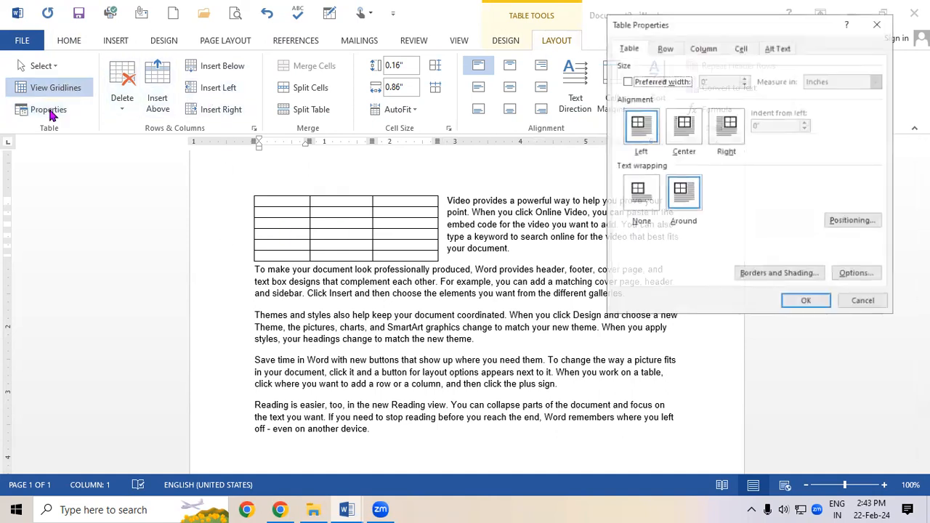
left_click(727, 131)
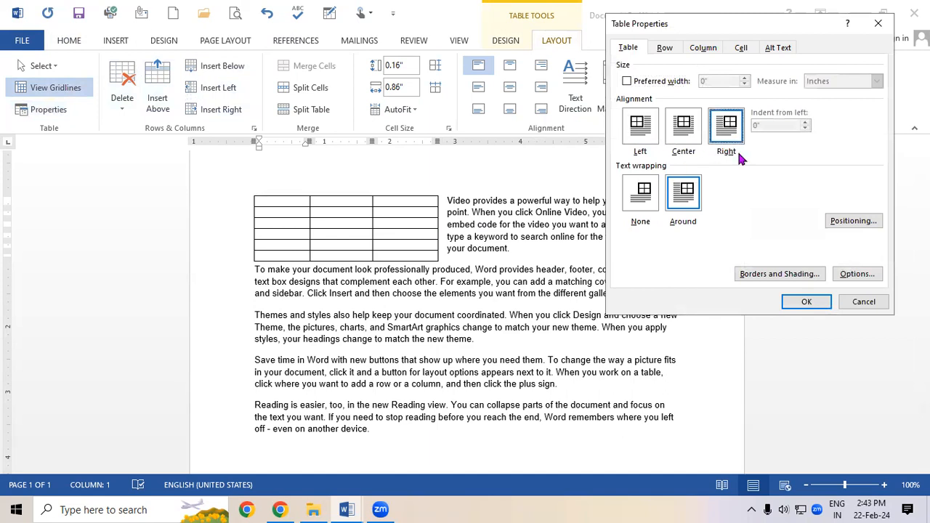
left_click(816, 300)
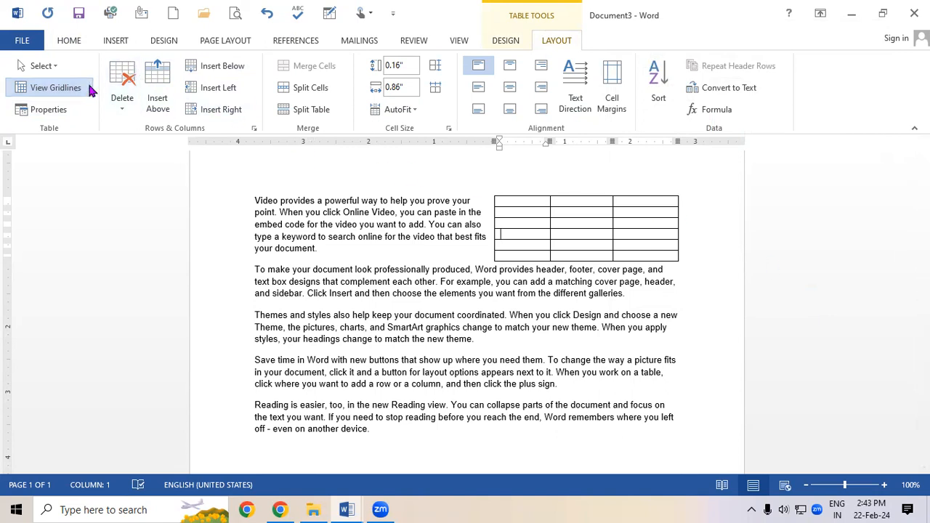
Set the right-aligned table's text wrapping to None
left_click(55, 109)
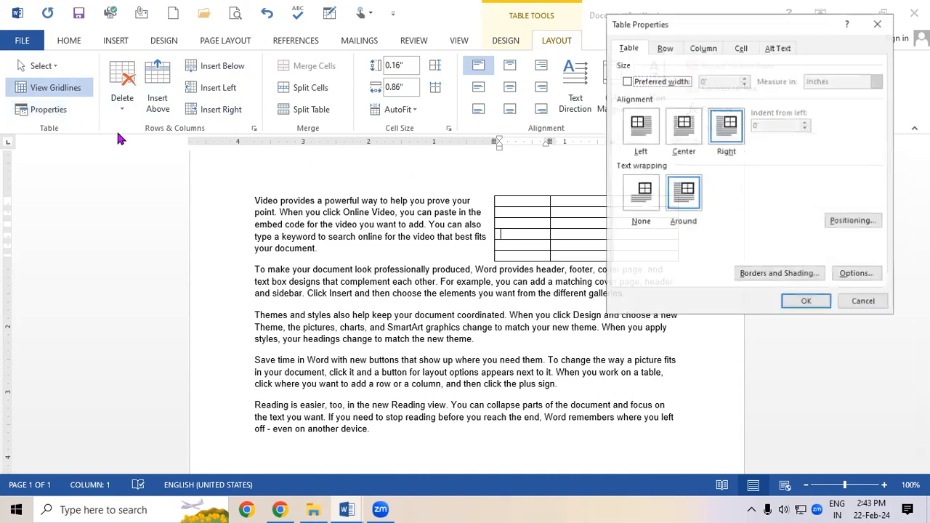
left_click(628, 195)
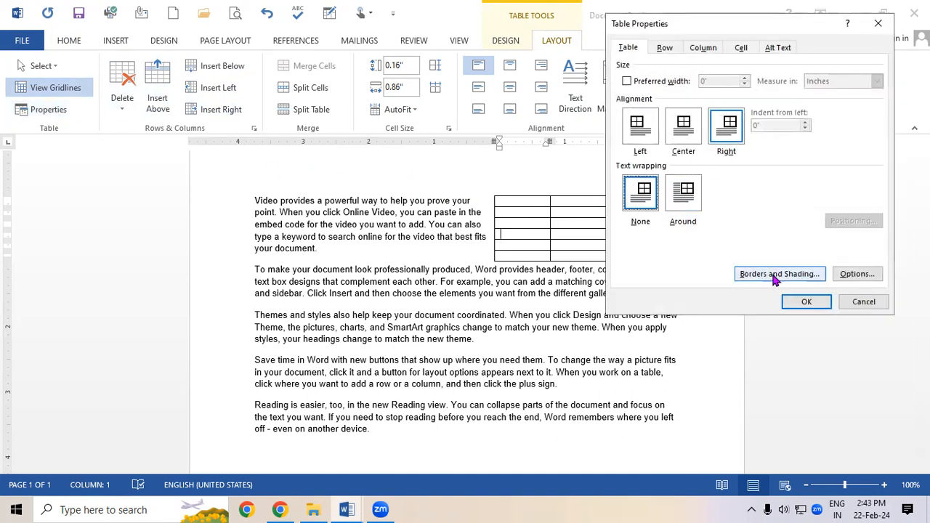
left_click(806, 302)
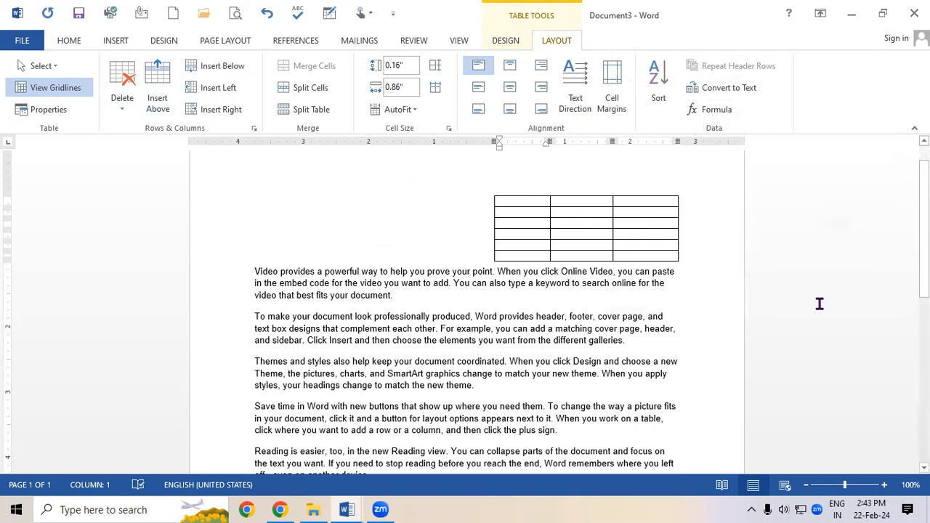
Set the right-aligned table's text wrapping to Around and switch back to Document1 with the student fee table
left_click(59, 111)
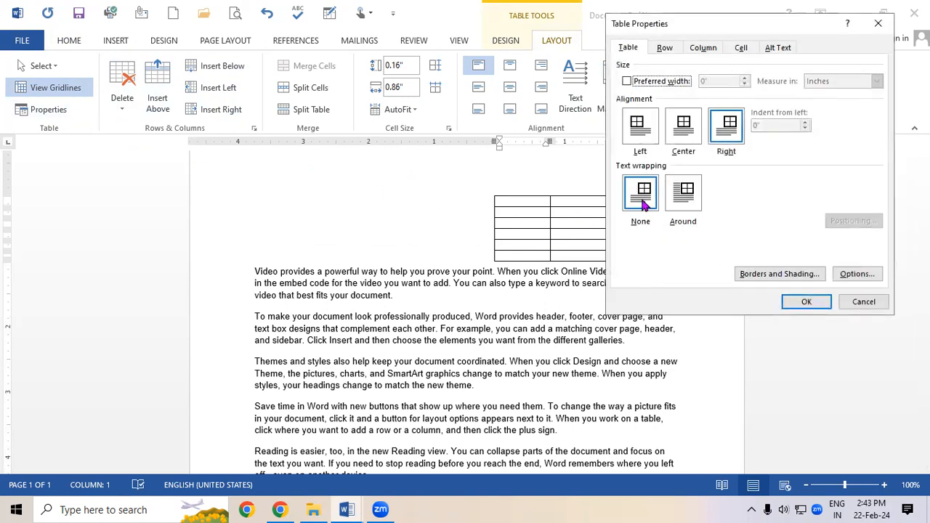
left_click(680, 194)
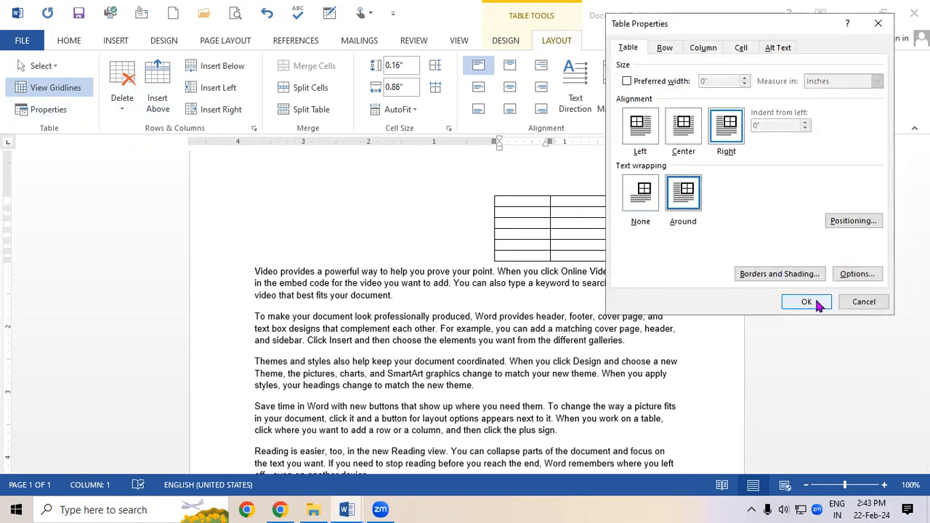
left_click(806, 302)
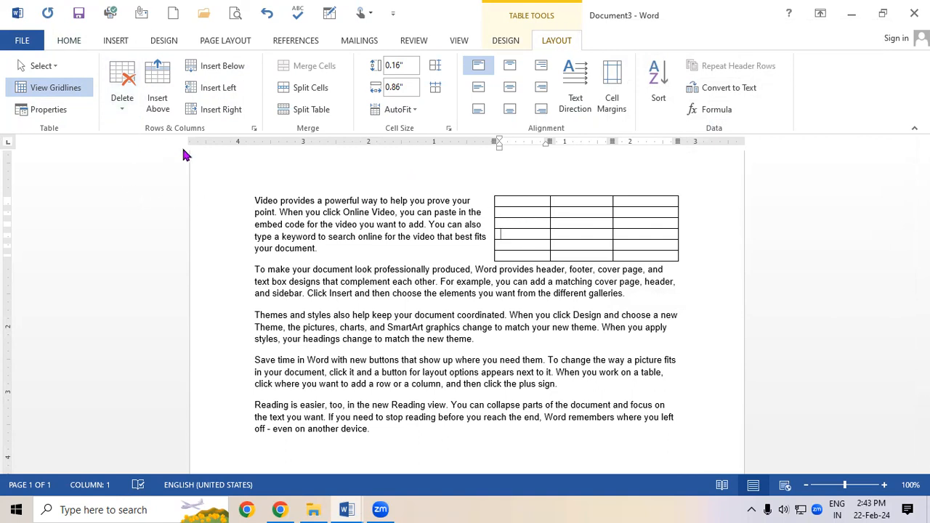
left_click(334, 509)
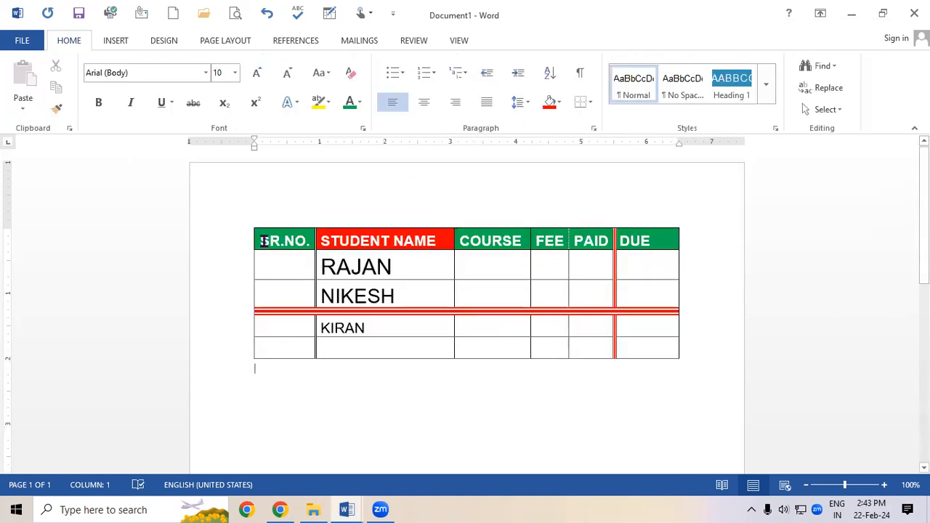
left_click(263, 241)
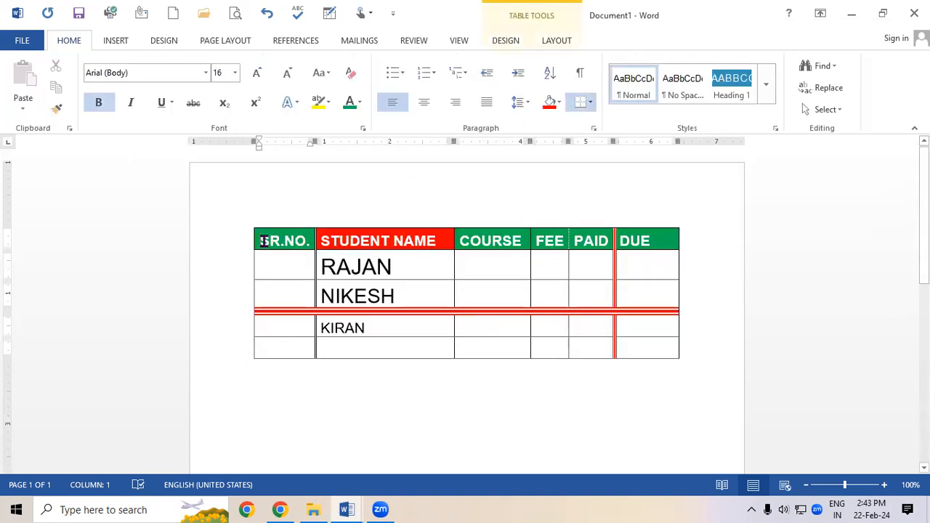
left_click_drag(263, 240, 657, 243)
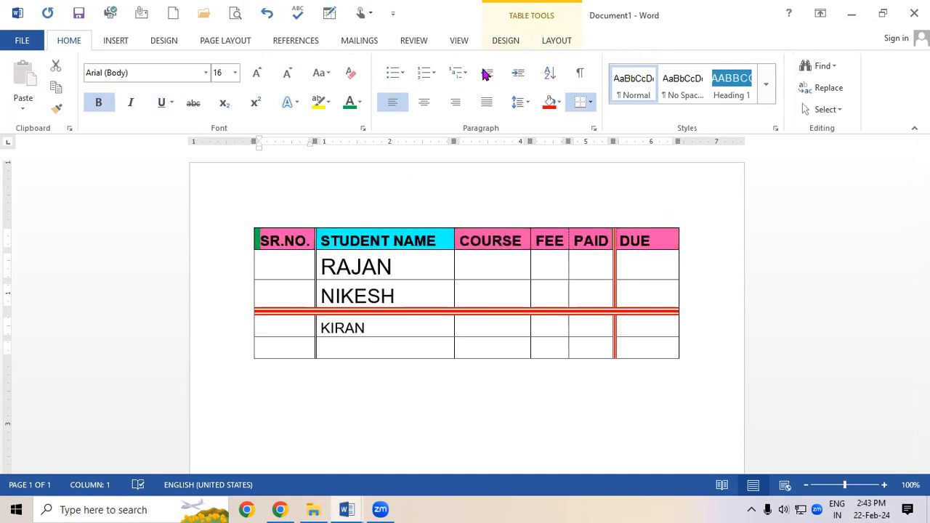
left_click(556, 41)
left_click(122, 87)
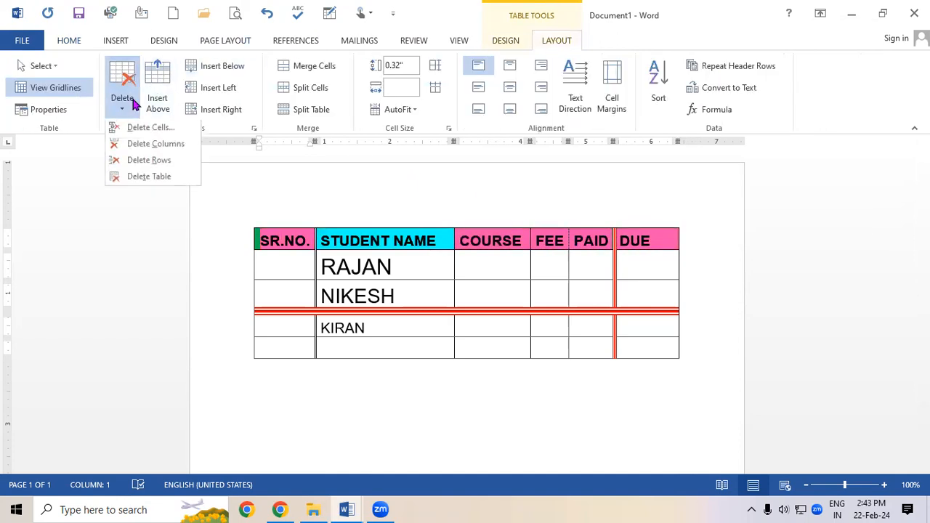
left_click(501, 288)
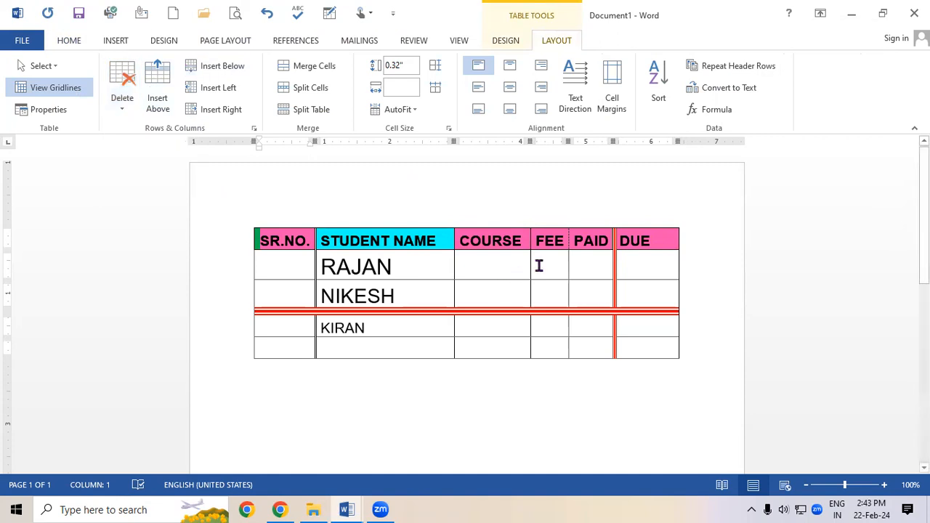
left_click(494, 268)
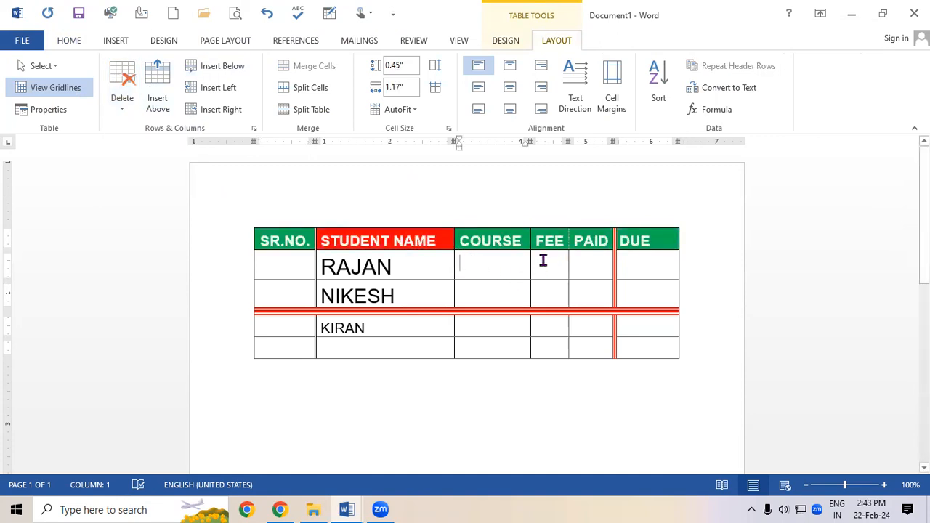
Delete the PAID header cell using the Shift cells left option, and undo the deletion
left_click(574, 242)
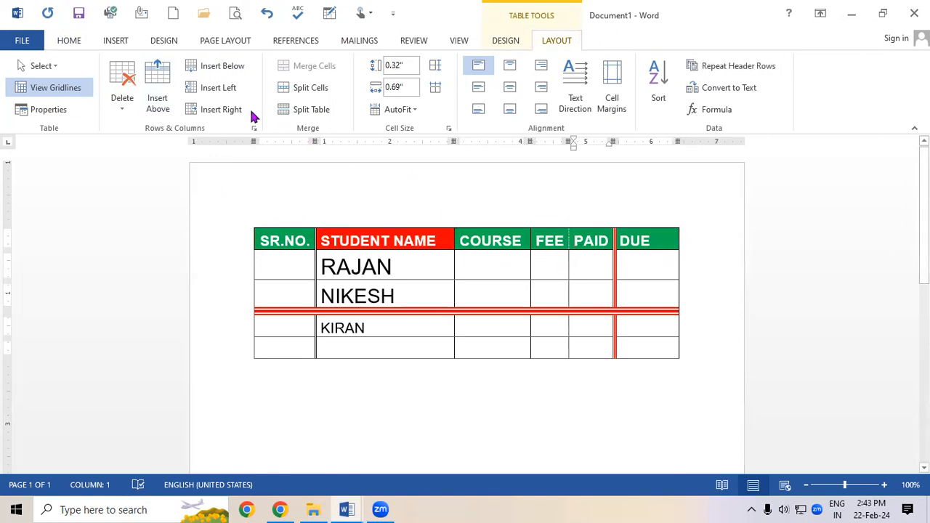
left_click(135, 100)
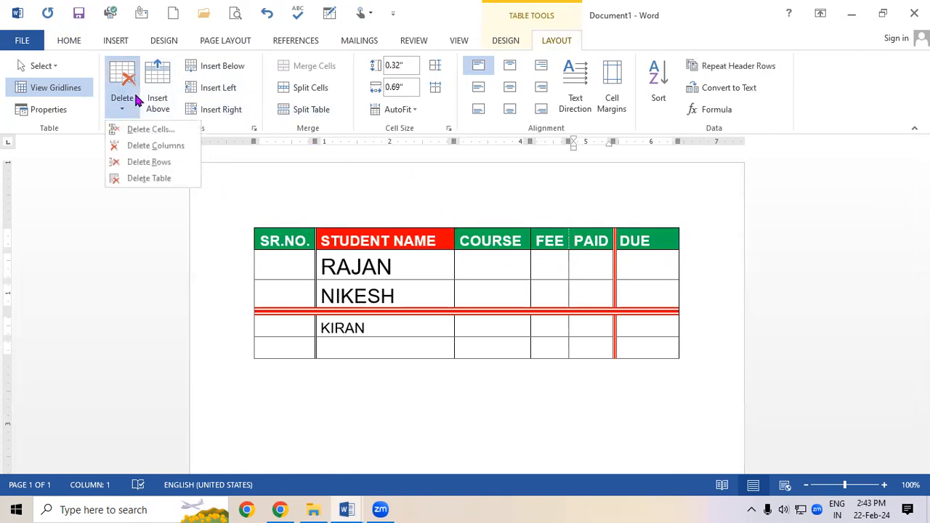
left_click(152, 129)
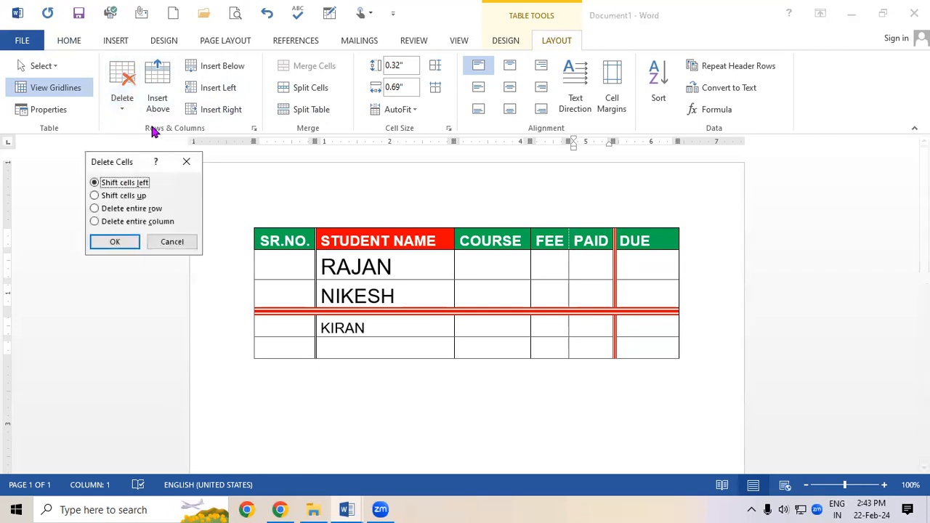
left_click(122, 242)
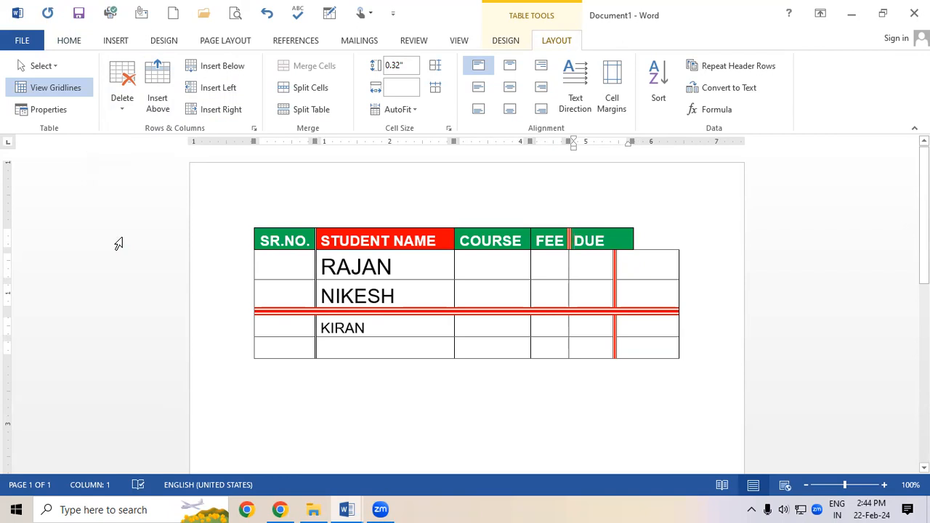
key("ctrl+z")
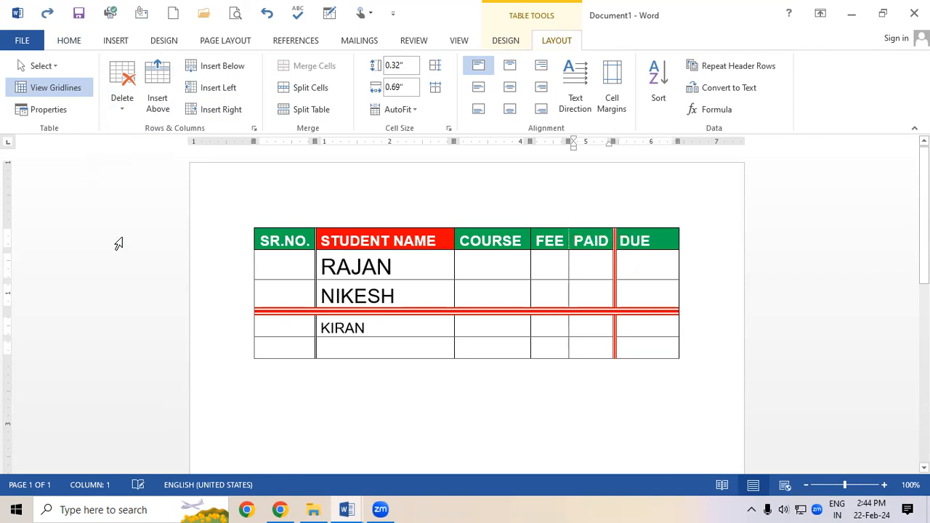
Delete the COURSE header cell with the remaining cells shifted left, and undo that deletion
left_click(461, 242)
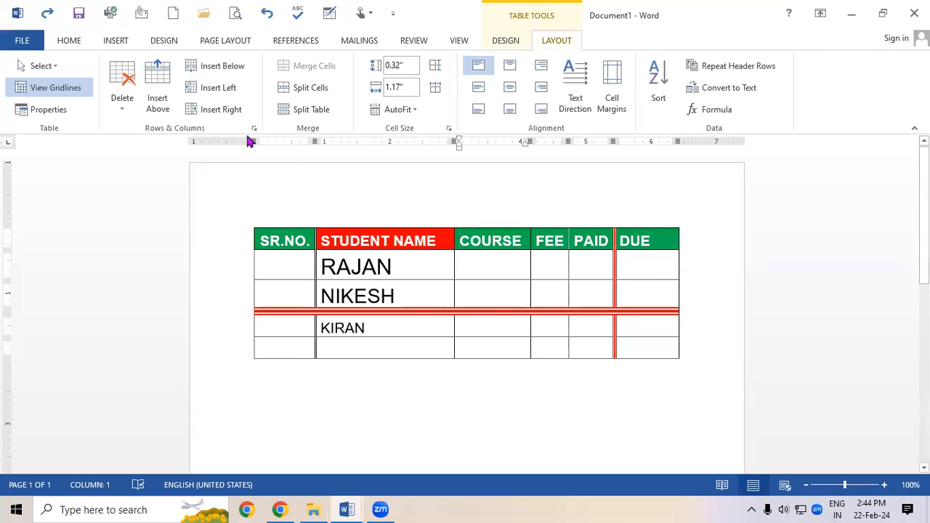
left_click(120, 108)
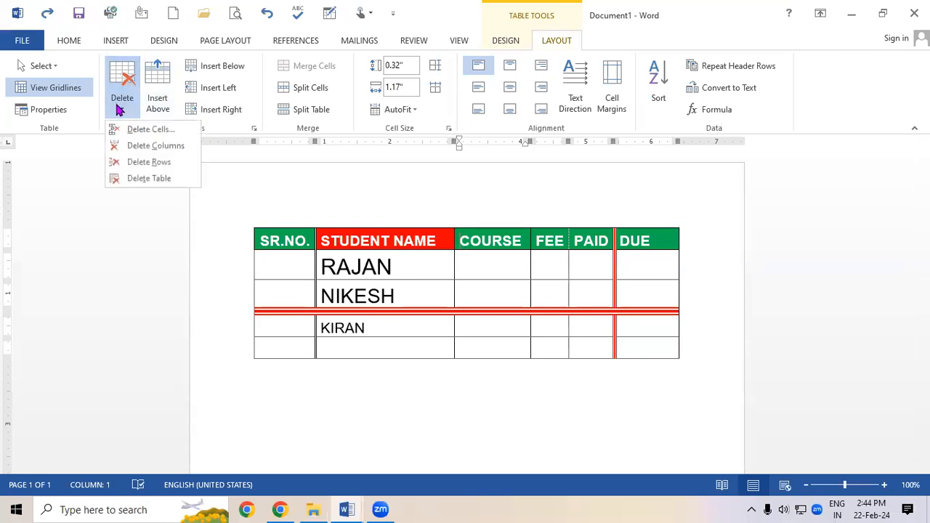
left_click(138, 130)
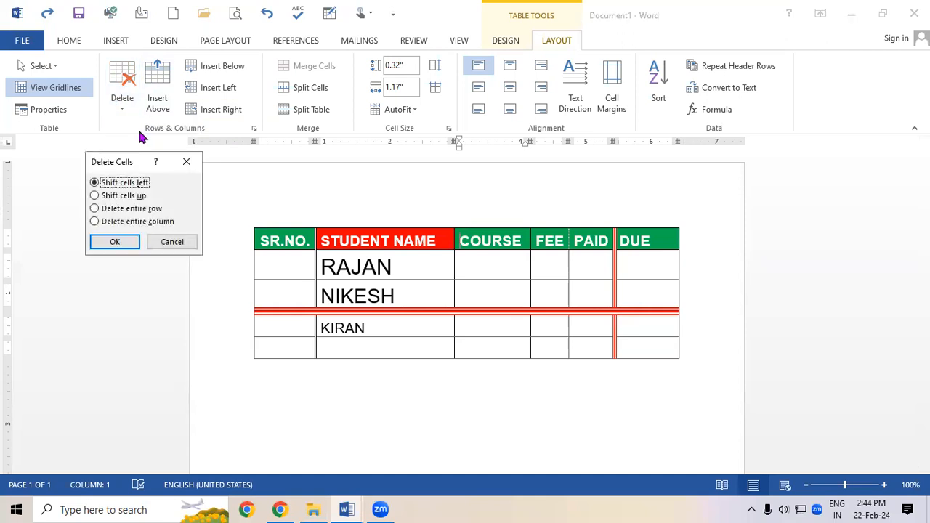
left_click(116, 242)
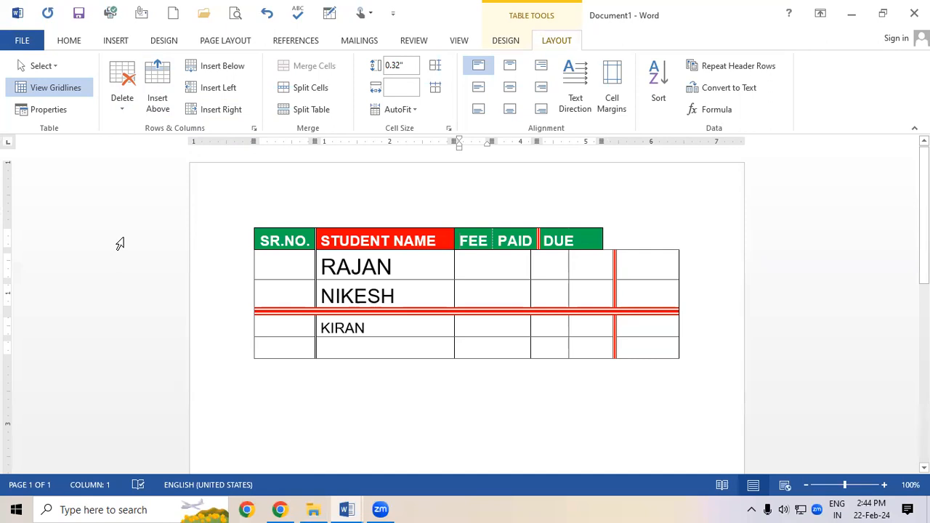
key("ctrl+z")
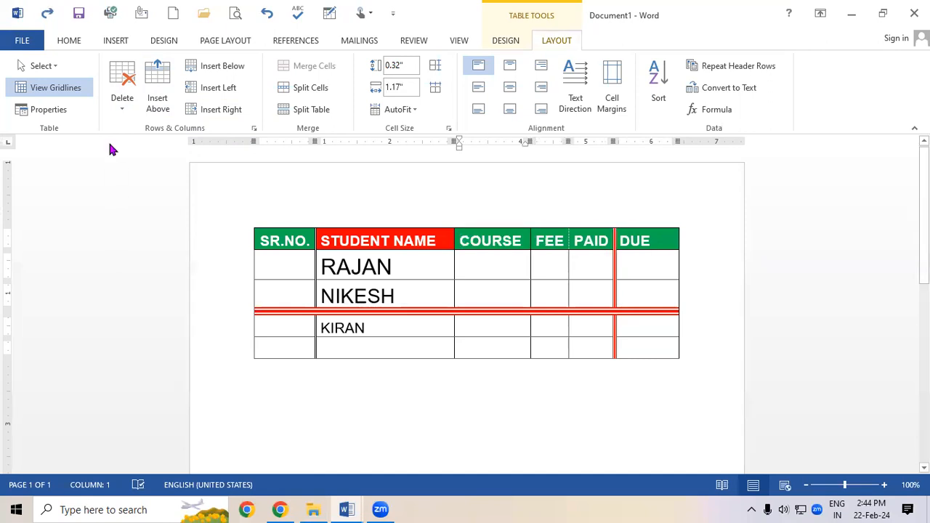
Delete the entire STUDENT NAME column from the fee table, and undo the column deletion
left_click(123, 109)
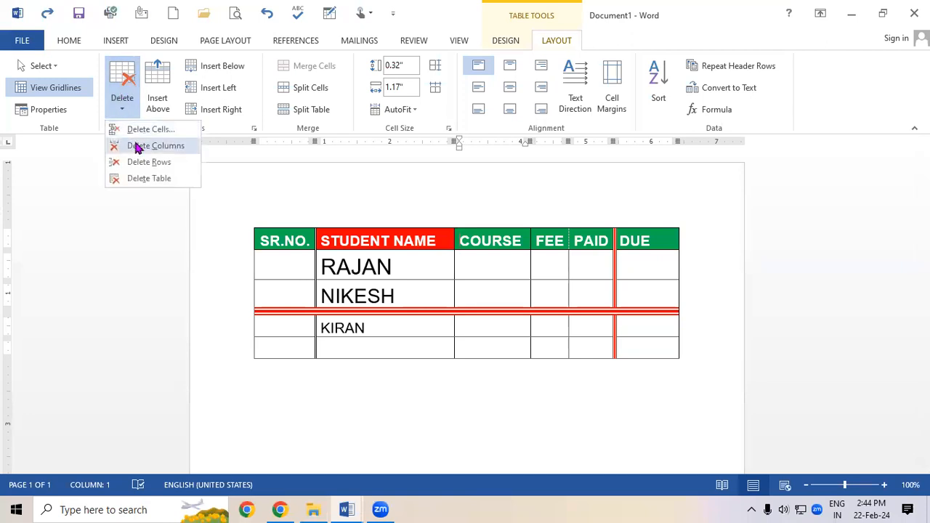
left_click(495, 292)
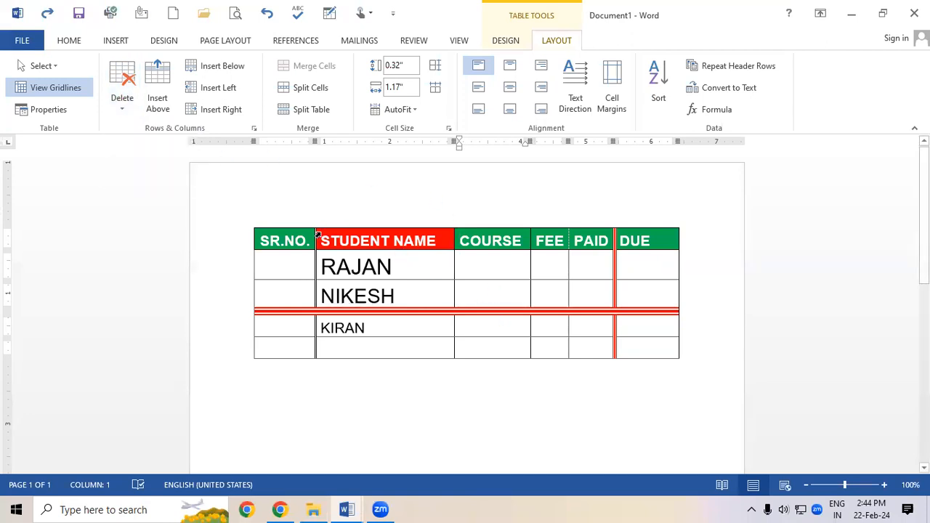
left_click_drag(326, 241, 351, 353)
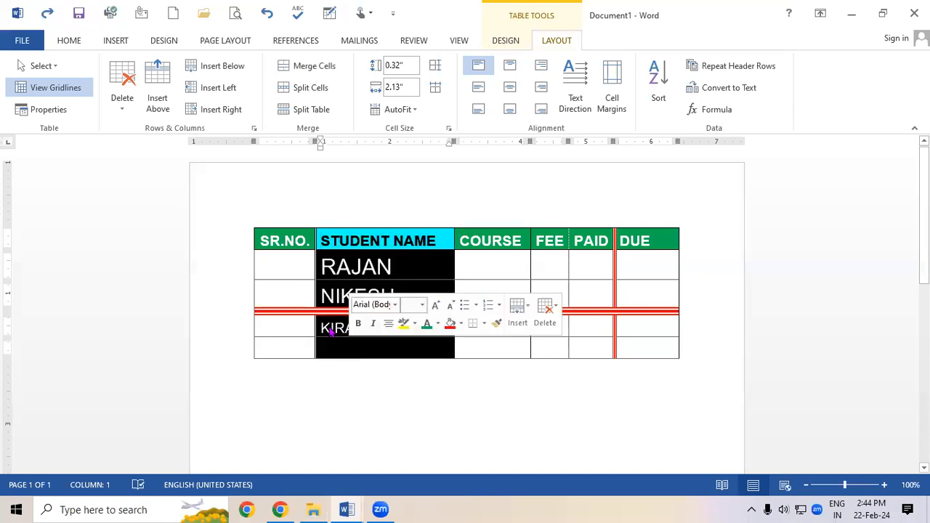
left_click(127, 114)
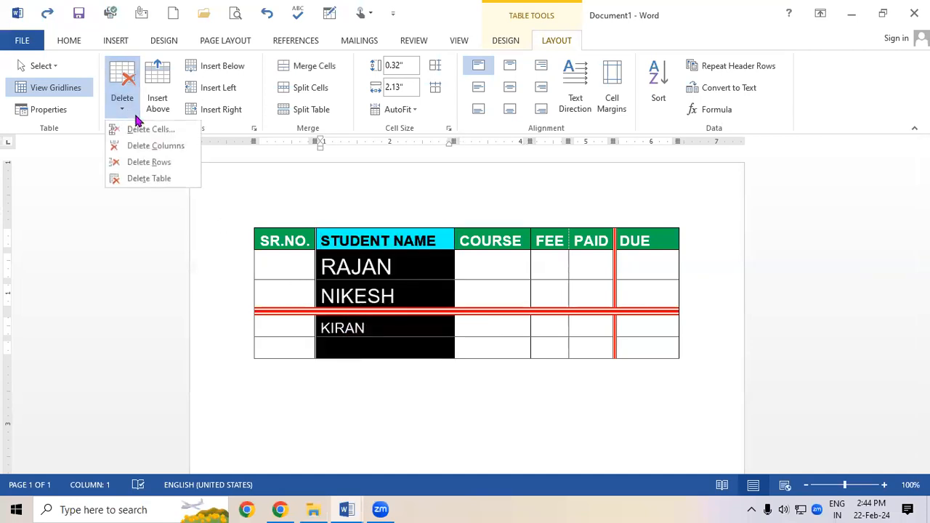
left_click(164, 148)
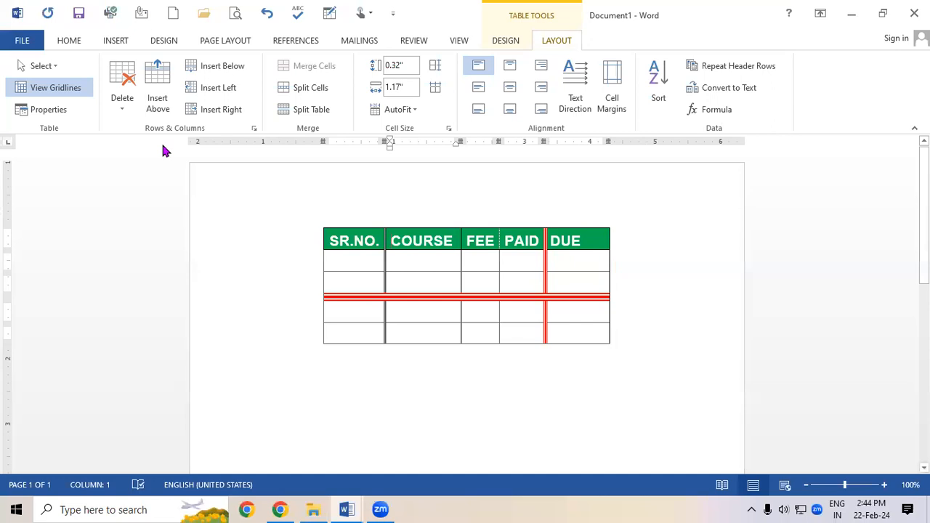
key("ctrl+z")
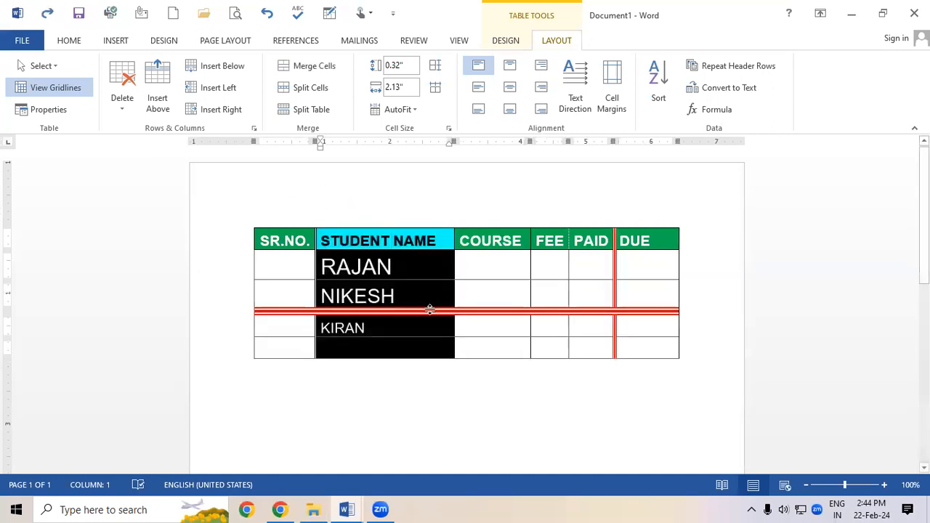
left_click(425, 278)
left_click(127, 92)
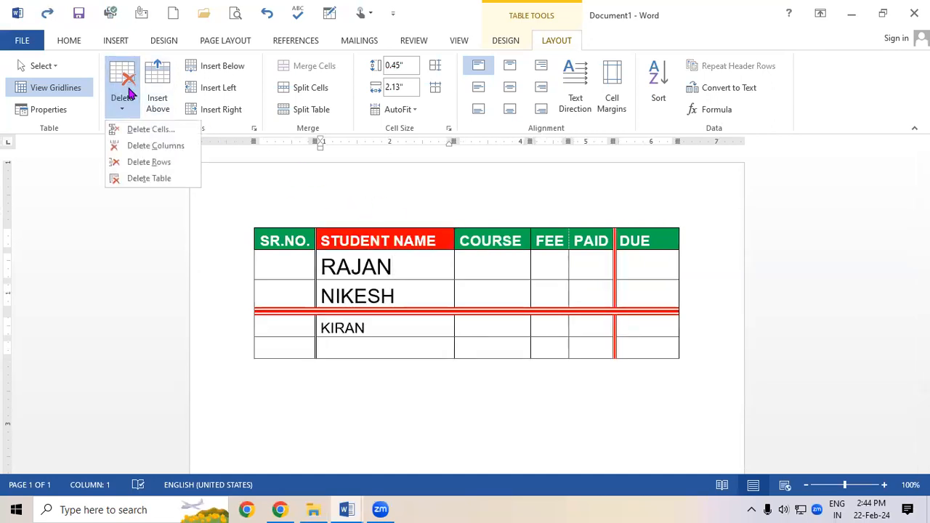
left_click(513, 263)
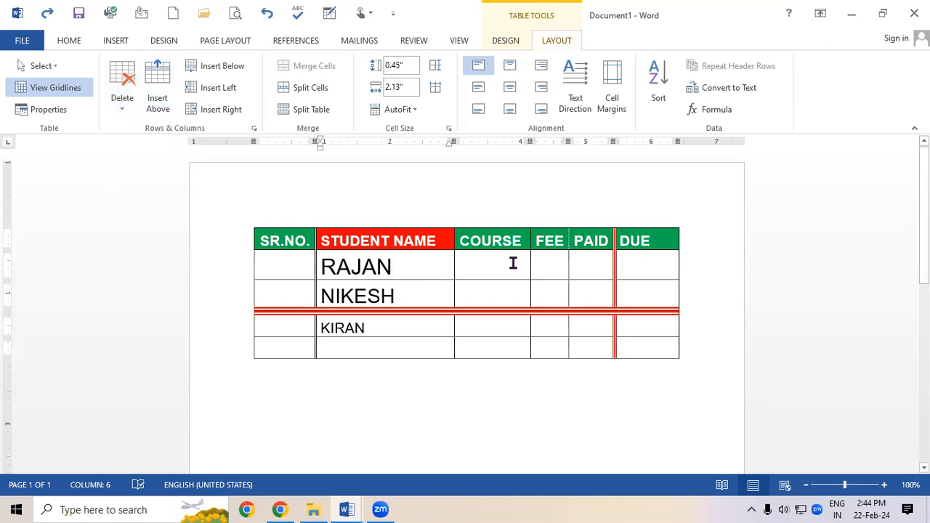
Delete the header row of the fee table, and undo the row deletion
left_click(259, 240)
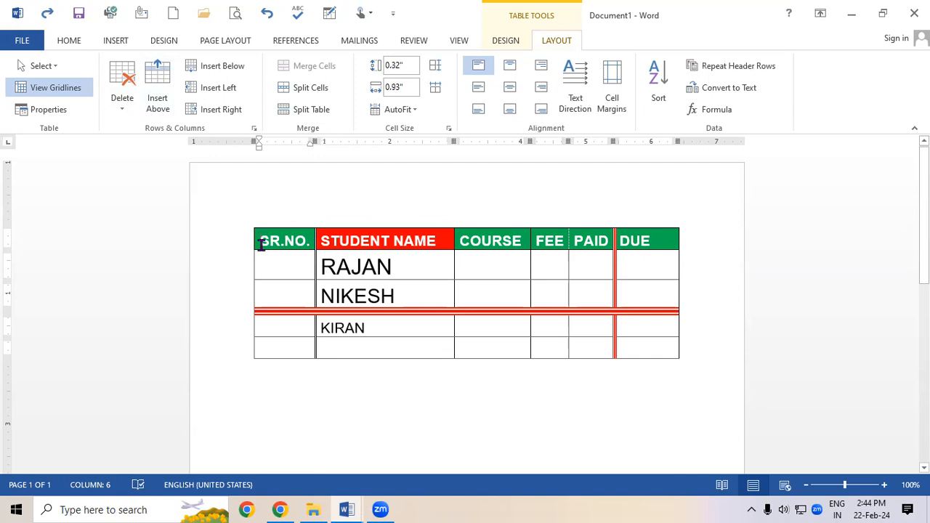
left_click(124, 91)
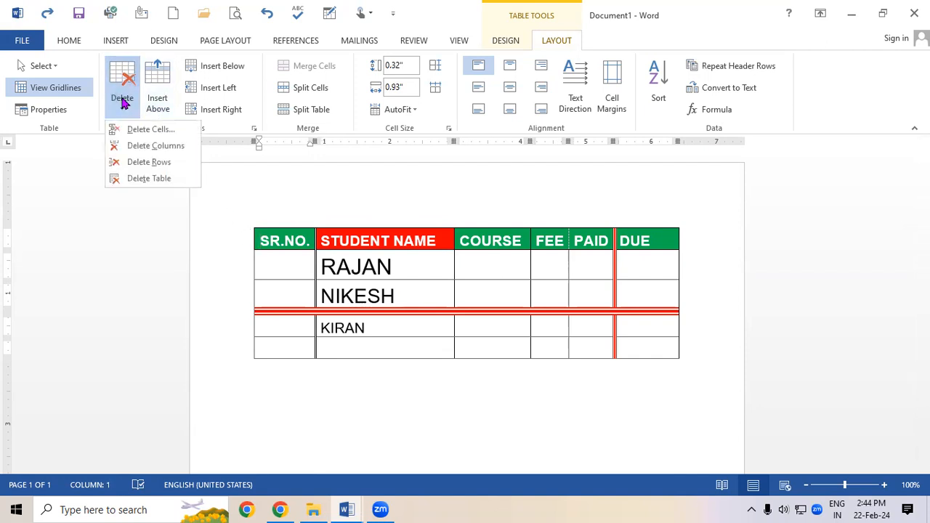
left_click(152, 162)
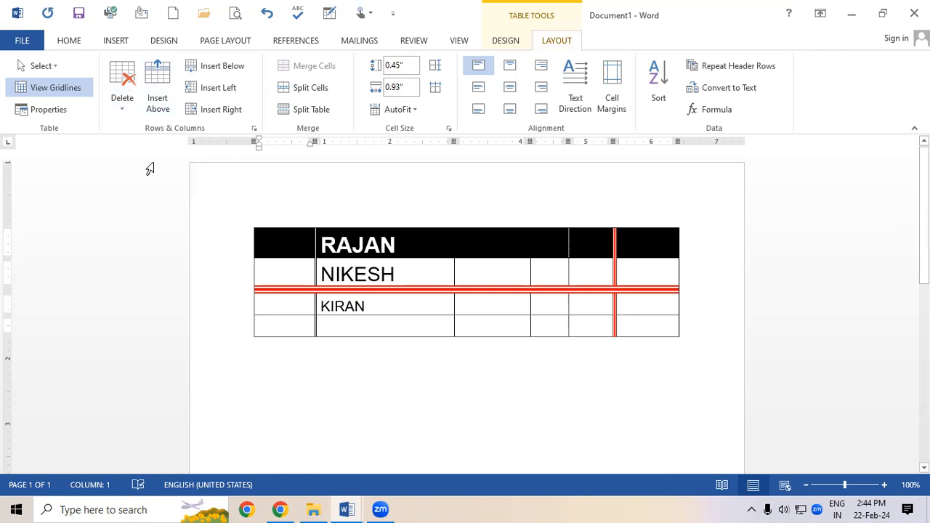
left_click(409, 271)
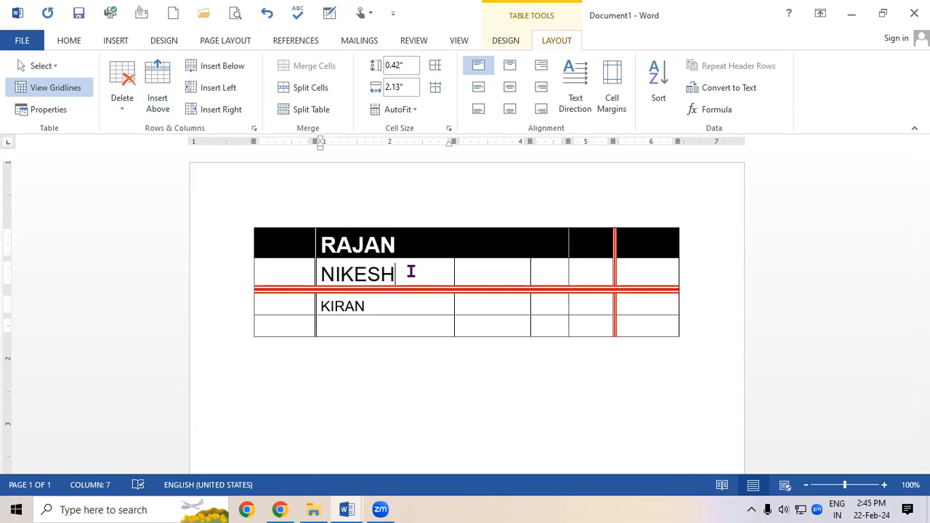
key("ctrl+z")
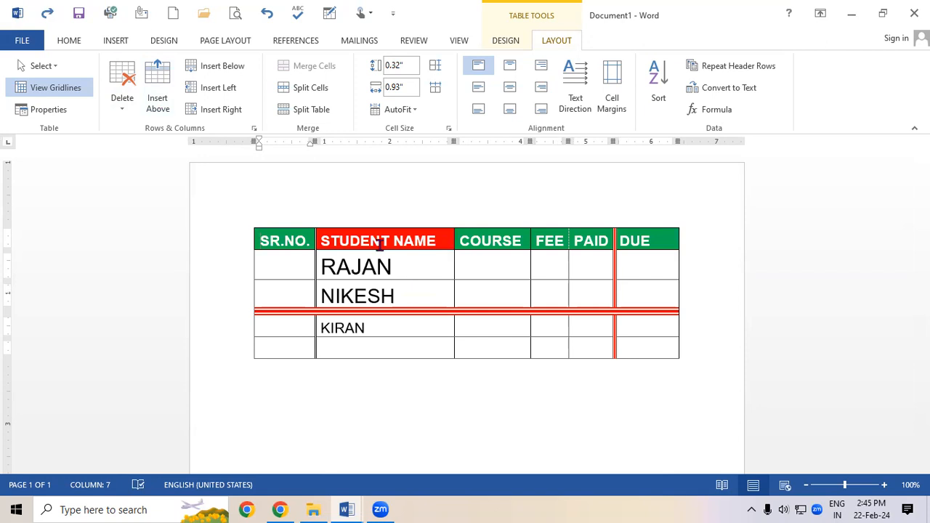
Delete the whole student fee table, and undo the table deletion
left_click(124, 112)
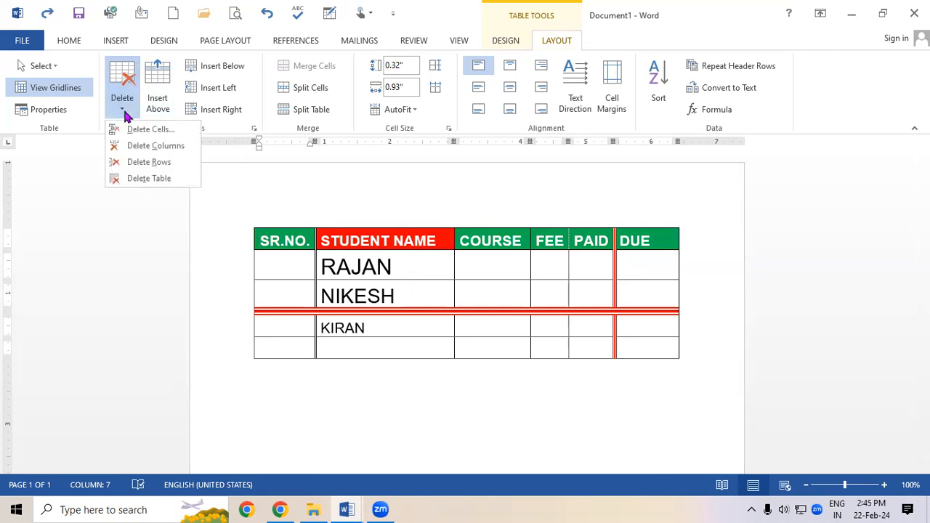
left_click(150, 178)
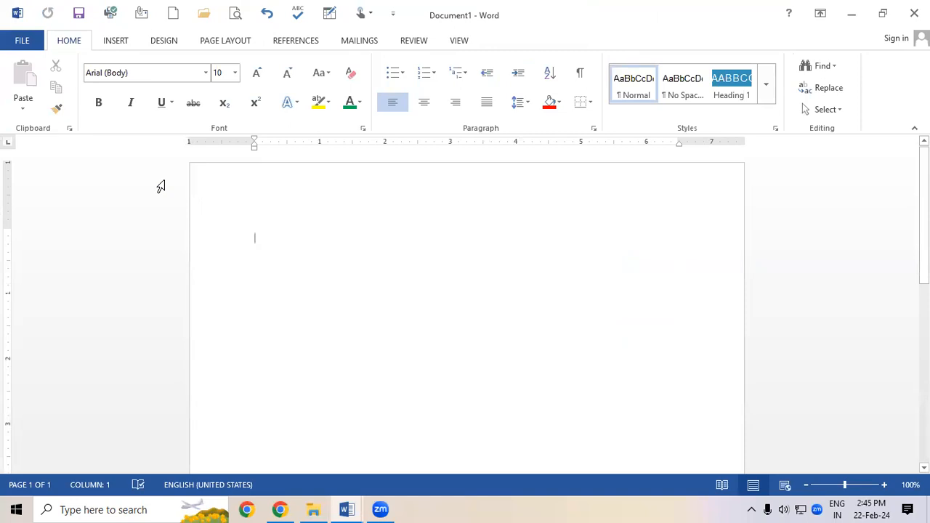
key("ctrl+z")
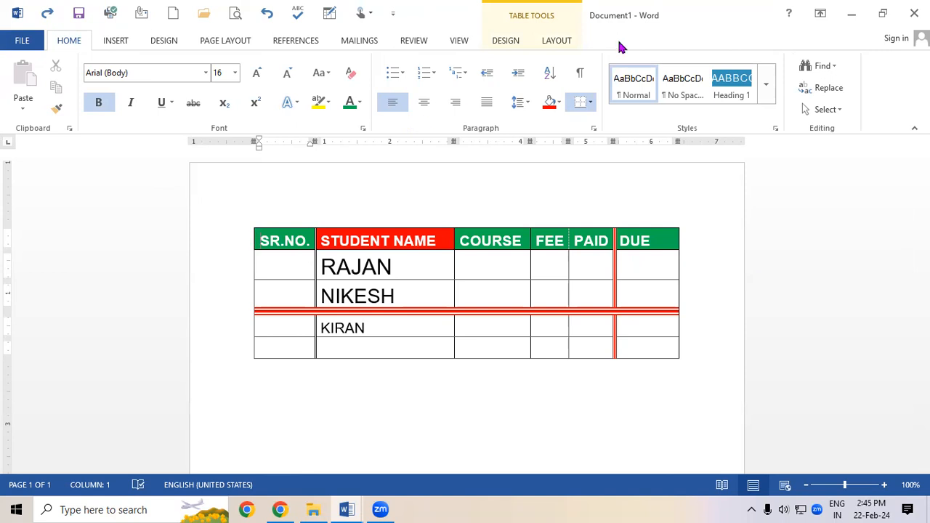
Insert a blank row above the header row of the student fee table
left_click(570, 40)
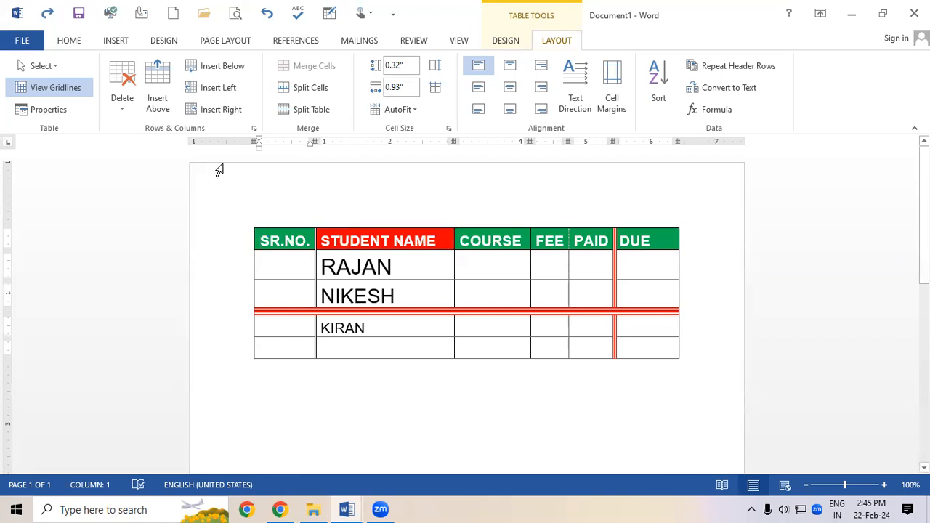
left_click(159, 101)
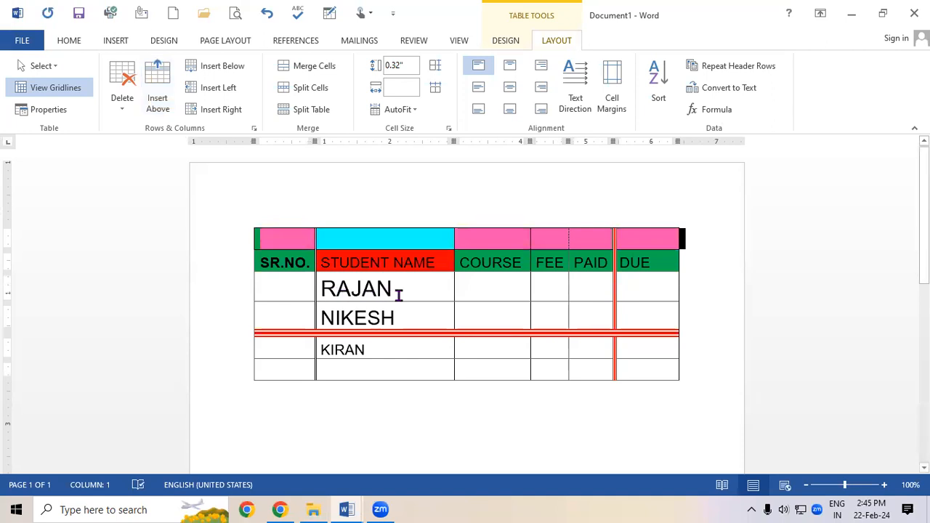
left_click(396, 293)
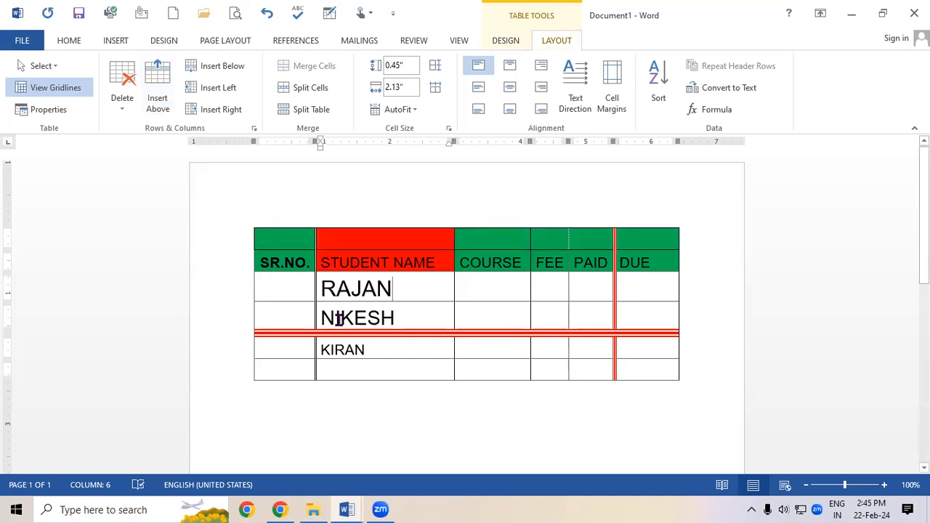
Insert a blank row above the second student's row in the fee table
left_click(319, 318)
left_click(157, 87)
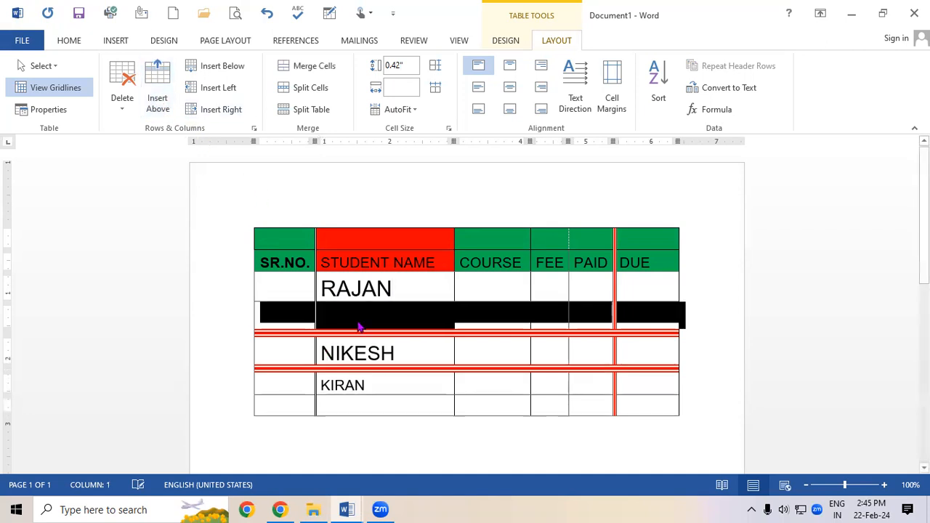
Enter the fourth student's name in the STUDENT NAME cell of the fee table's empty last row
left_click(414, 349)
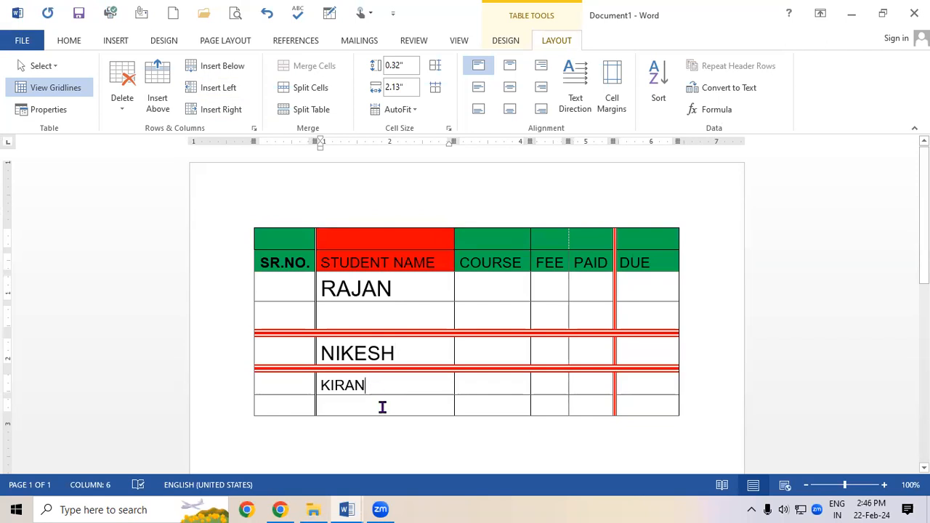
left_click(386, 409)
type("SAGAR")
Insert a blank row below the third student's row in the fee table
left_click(390, 388)
left_click(220, 69)
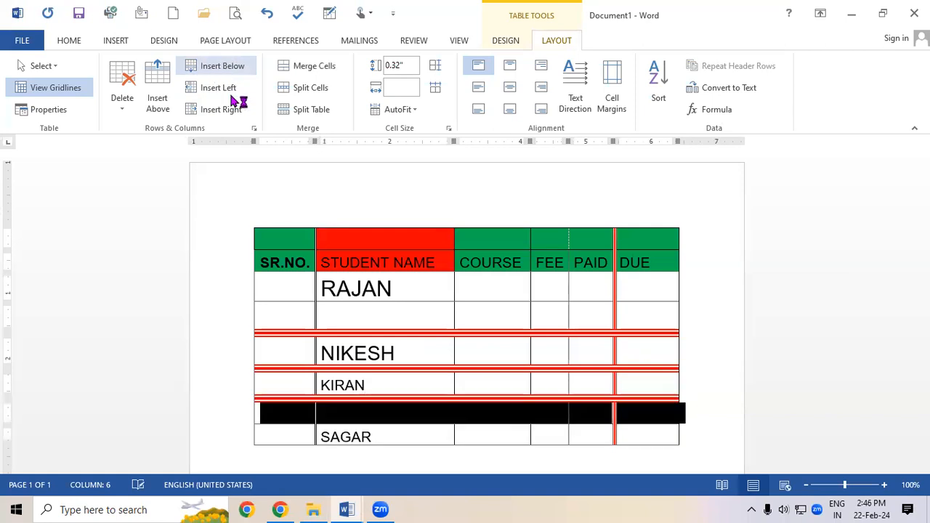
left_click(493, 432)
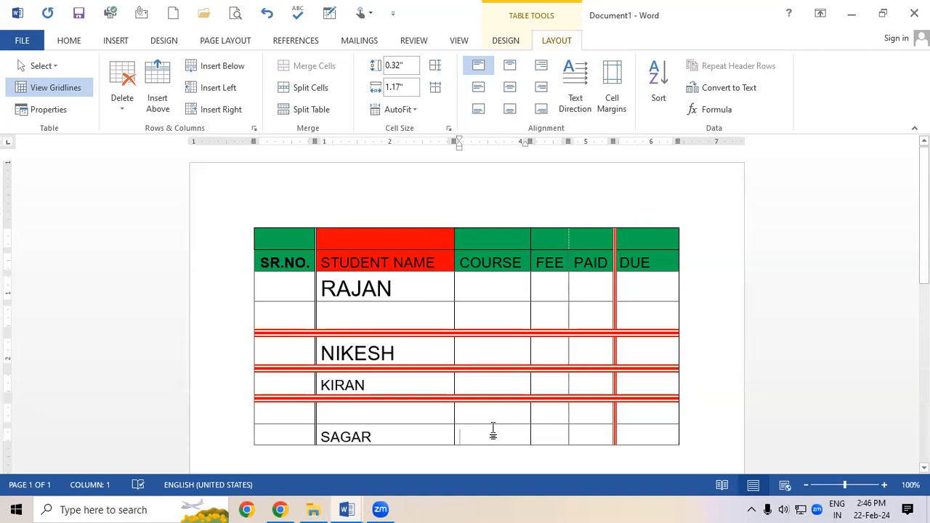
Insert a blank row below the second student's row in the fee table
left_click(417, 353)
left_click(391, 377)
left_click(420, 354)
left_click(231, 73)
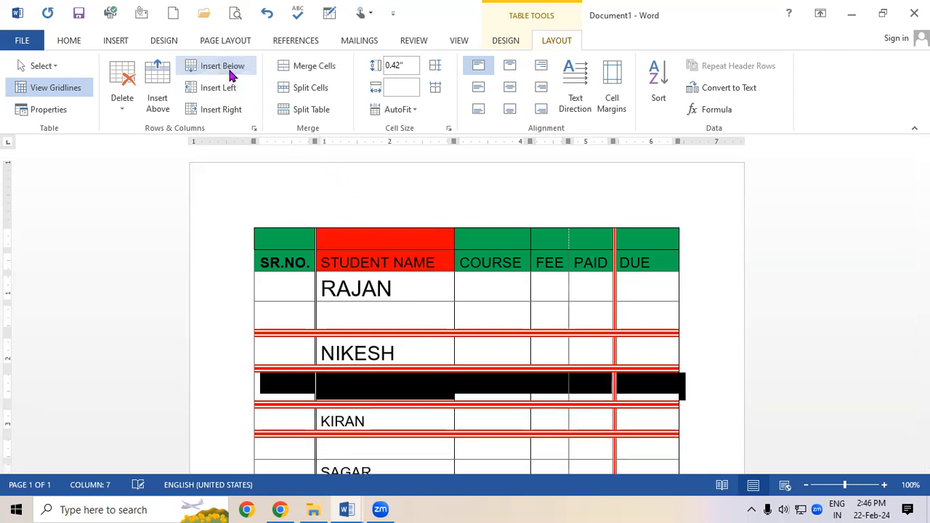
left_click(520, 417)
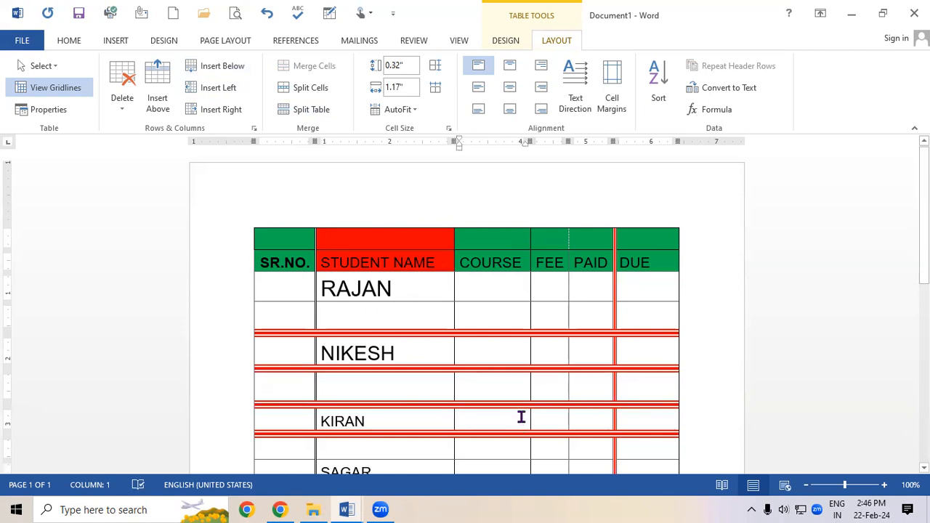
Delete the three blank rows lying between the student rows of the fee table
left_click(284, 382)
left_click(123, 102)
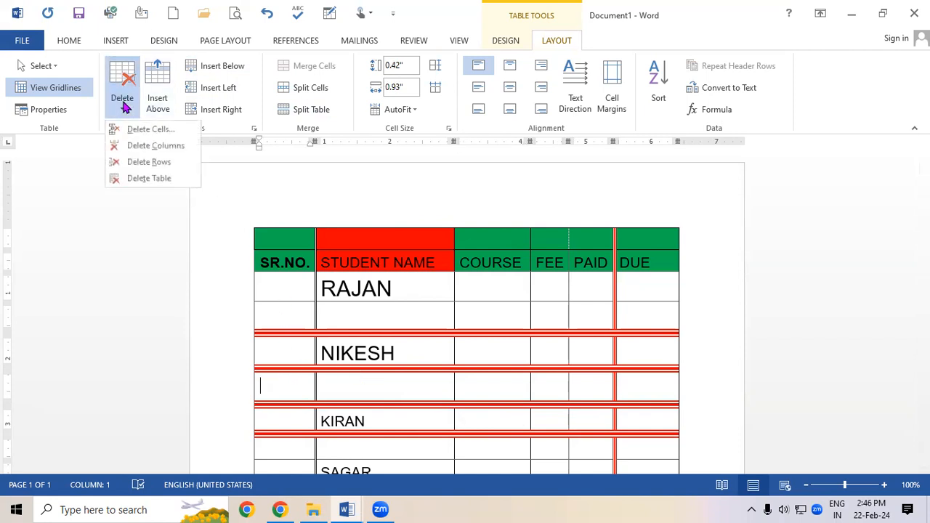
left_click(163, 161)
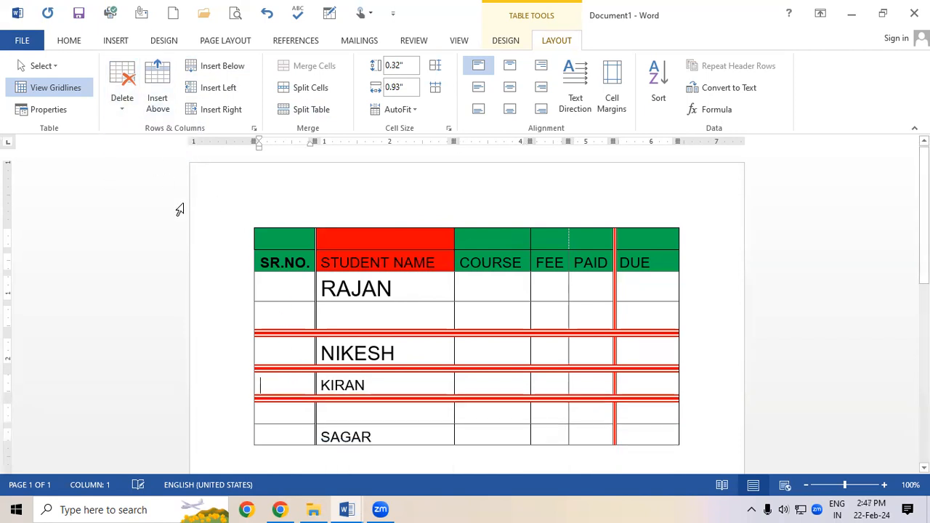
left_click(267, 315)
left_click(122, 105)
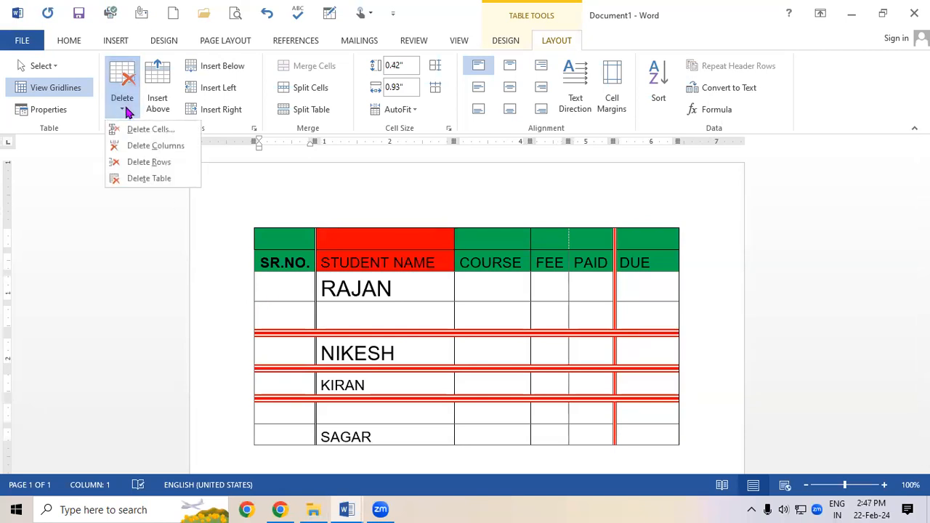
left_click(162, 163)
left_click(282, 378)
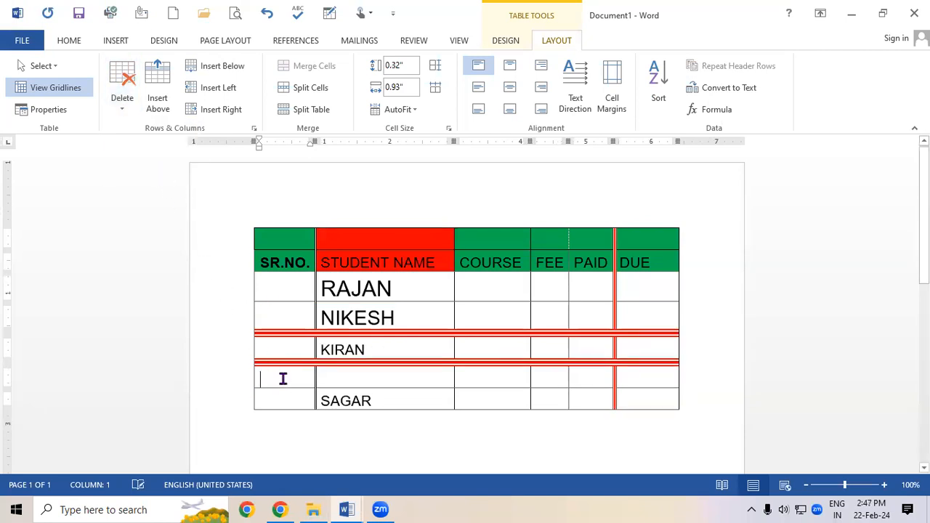
left_click(122, 105)
left_click(161, 165)
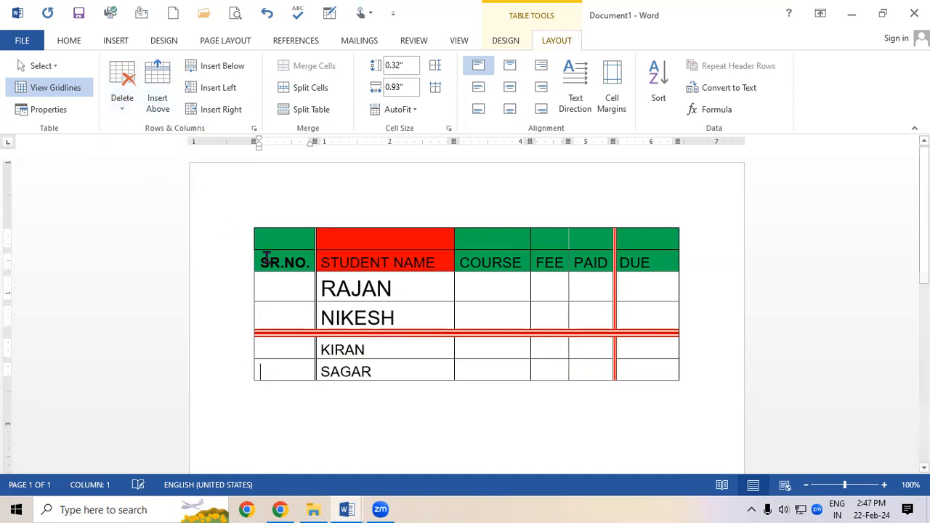
Delete the blank row above the header row of the fee table
left_click(277, 237)
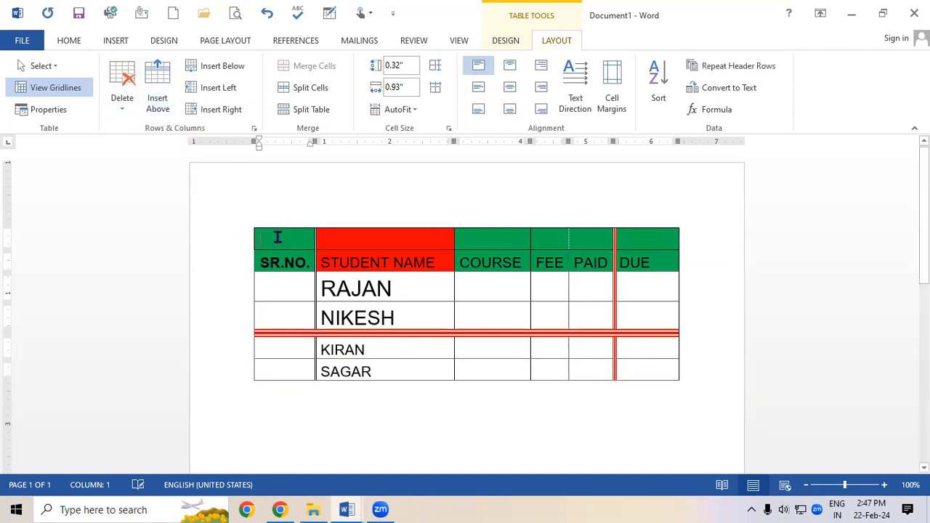
left_click(120, 105)
left_click(161, 162)
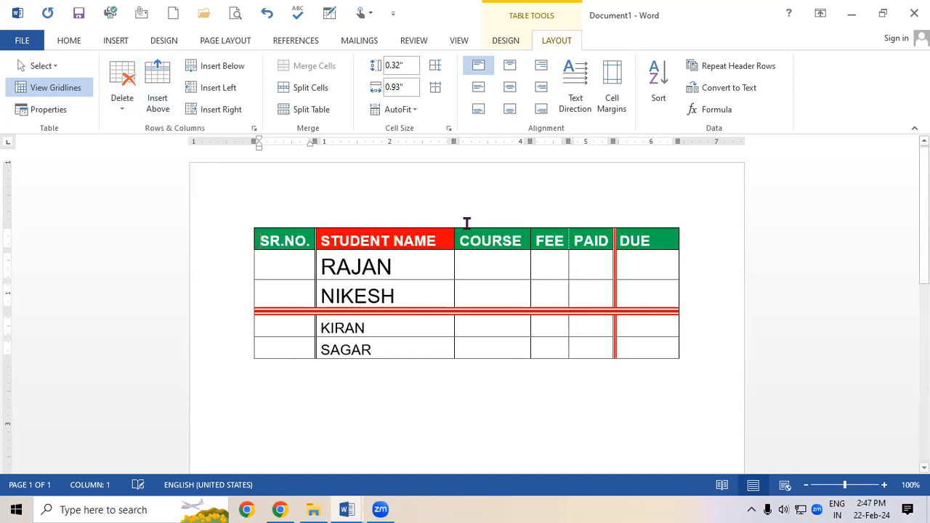
left_click(479, 318)
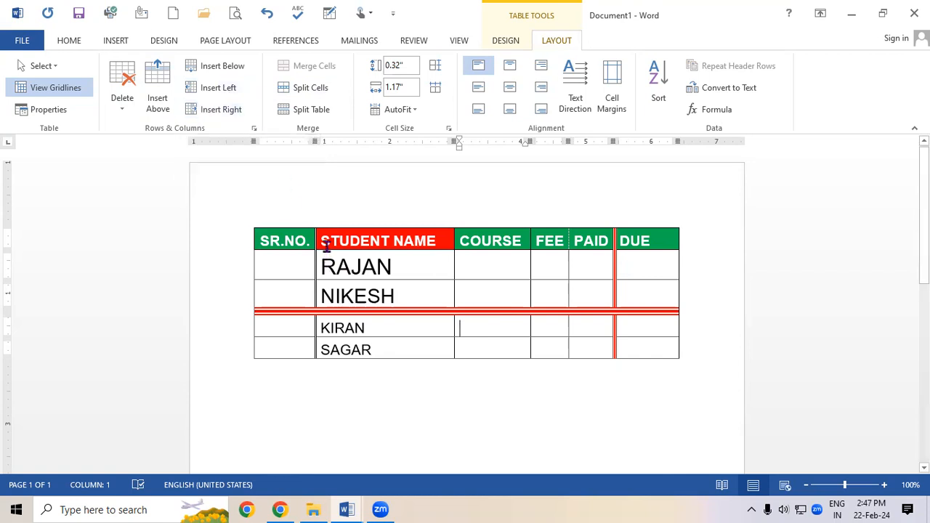
Insert a blank column to the left of the COURSE column, and undo the insertion
left_click(463, 240)
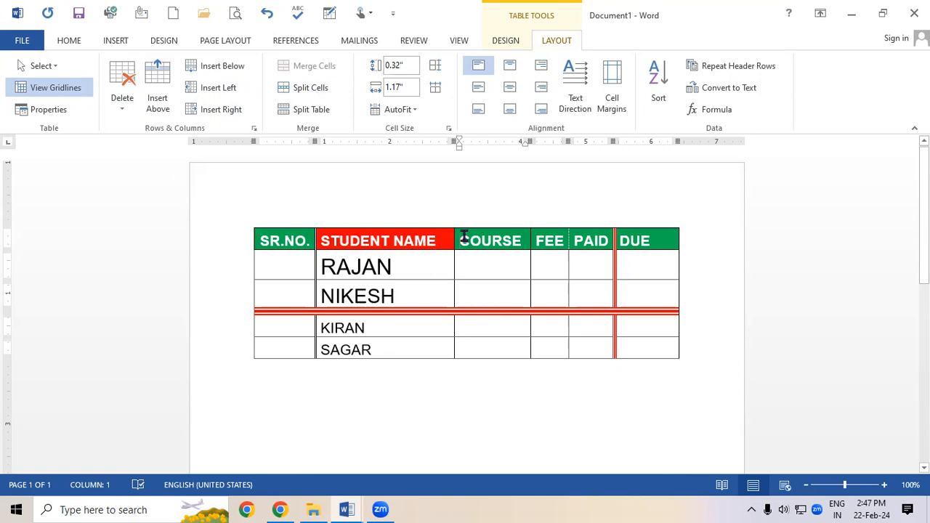
left_click(225, 87)
left_click(528, 283)
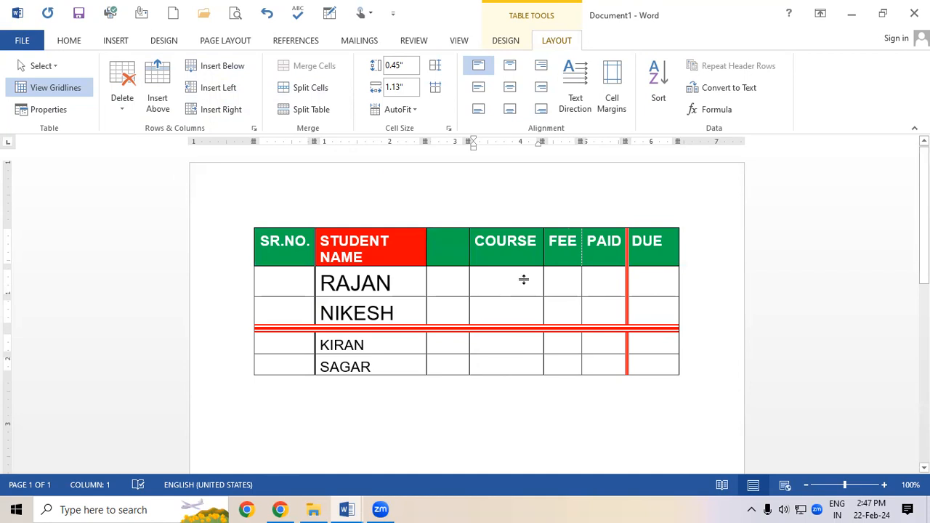
key("ctrl+z")
Insert a blank column to the right of the STUDENT NAME column
left_click(434, 241)
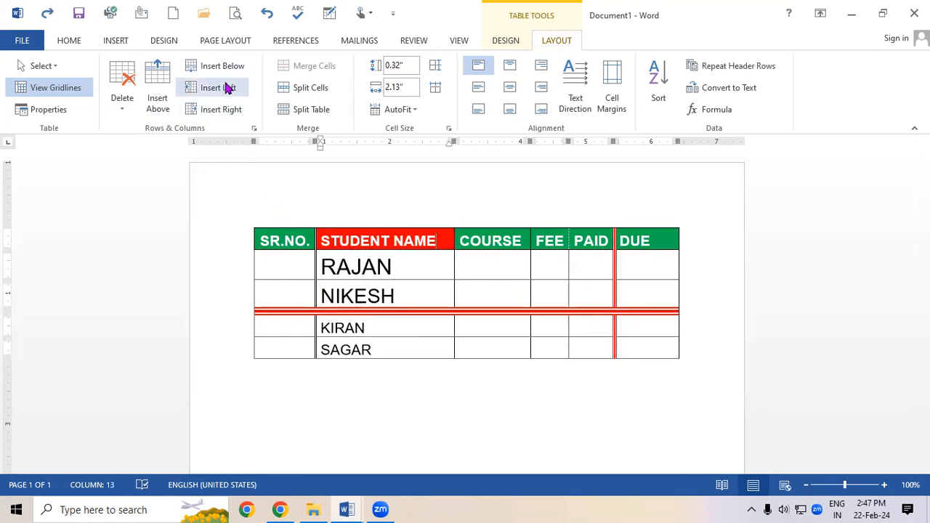
left_click(222, 110)
left_click(578, 309)
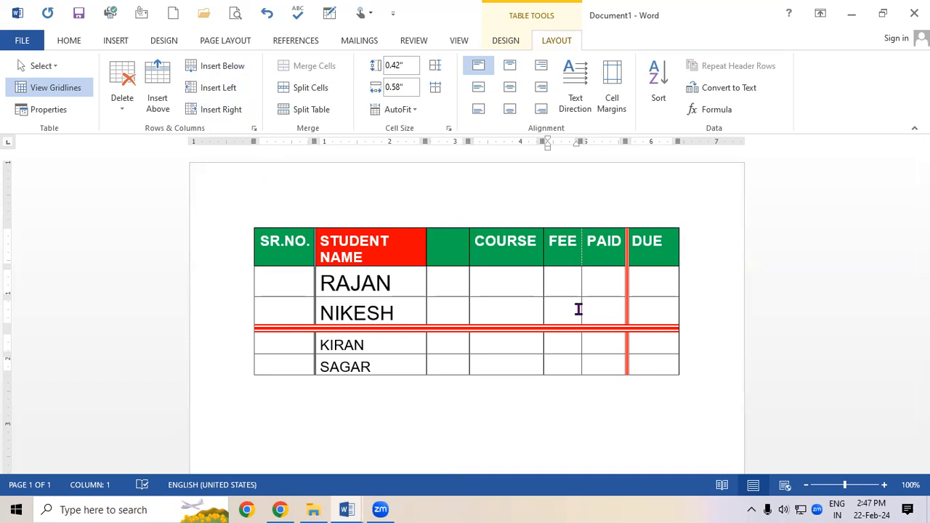
Insert a blank column to the right of the COURSE column, and undo the last two column insertions
right_click(504, 281)
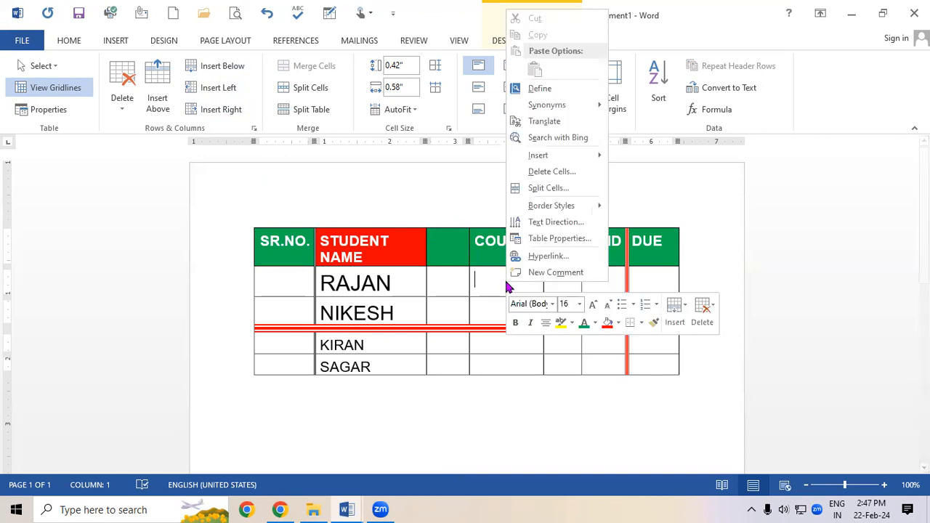
mouse_move(575, 157)
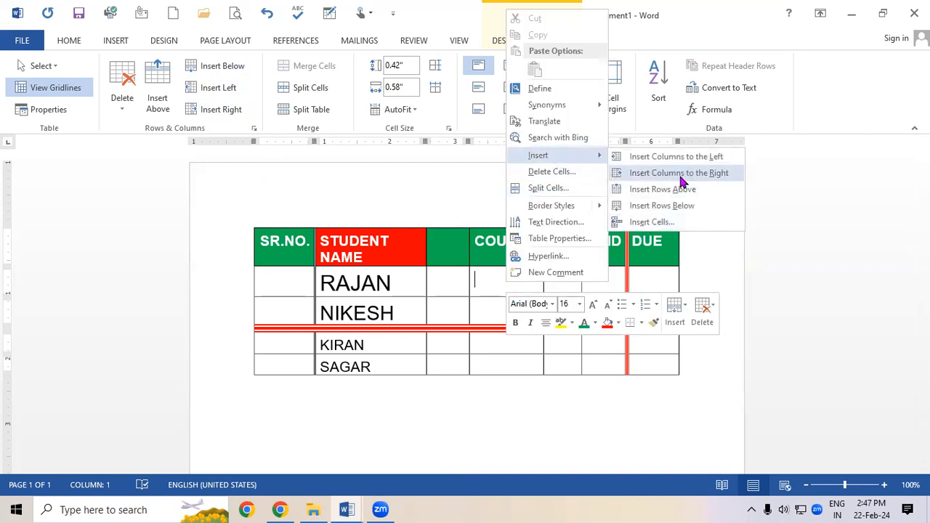
left_click(703, 181)
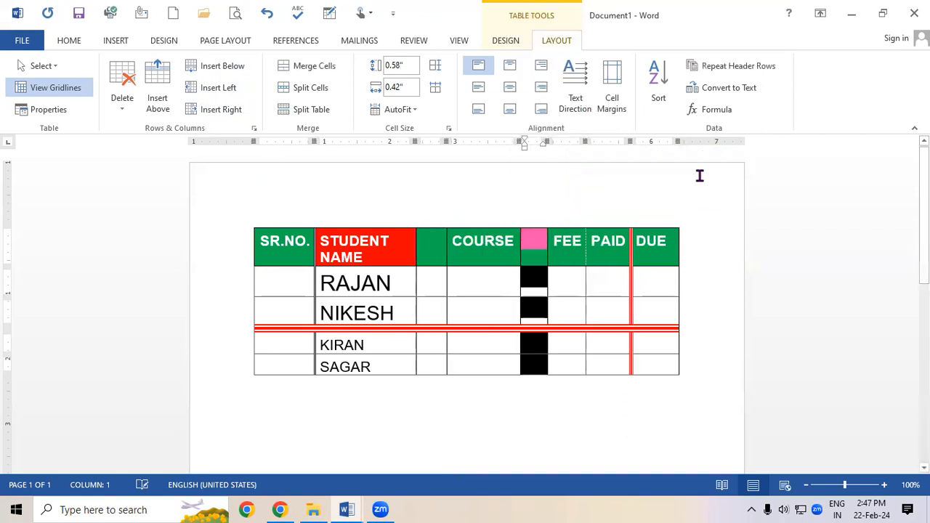
left_click(611, 309)
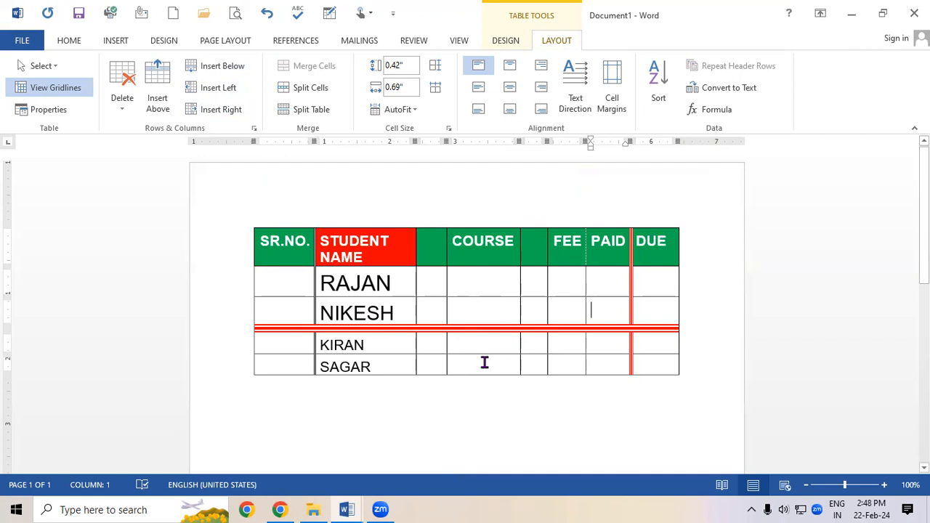
key("ctrl+z")
key("ctrl+z")
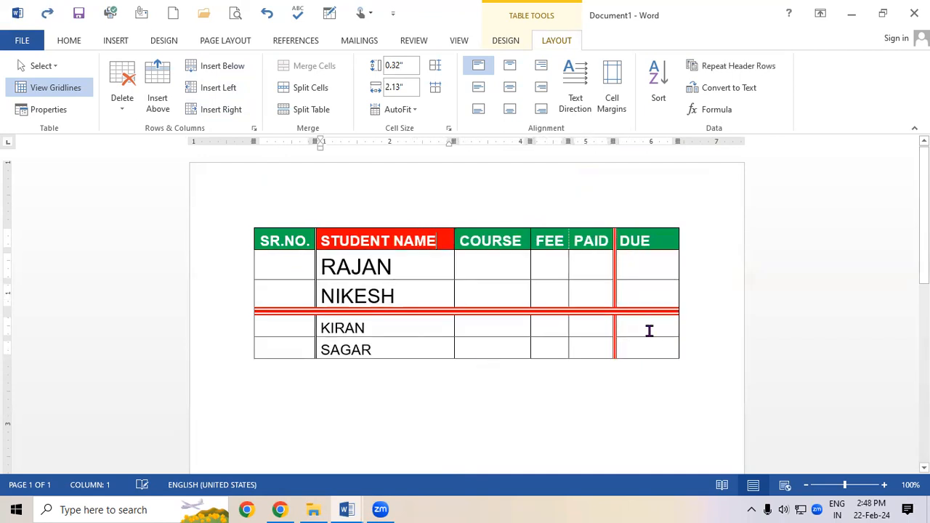
Insert a blank column to the right of the DUE column
left_click(652, 240)
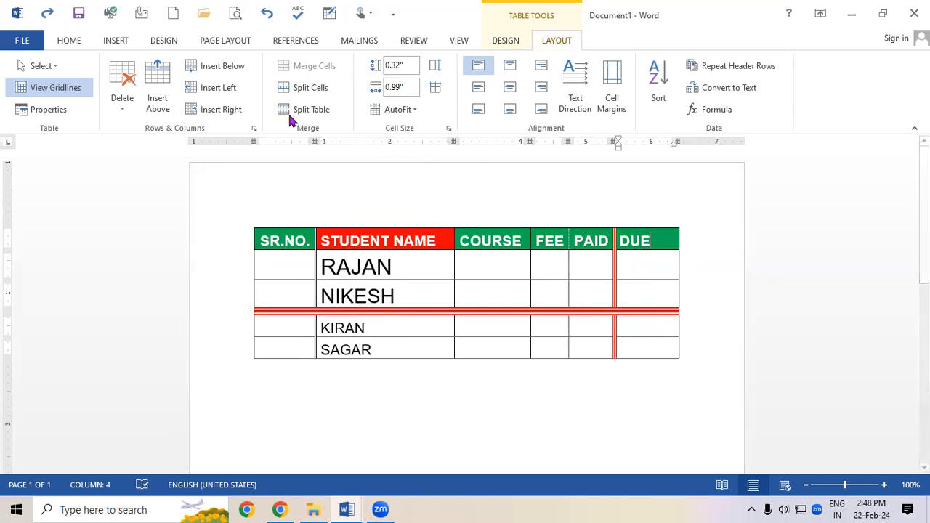
left_click(223, 110)
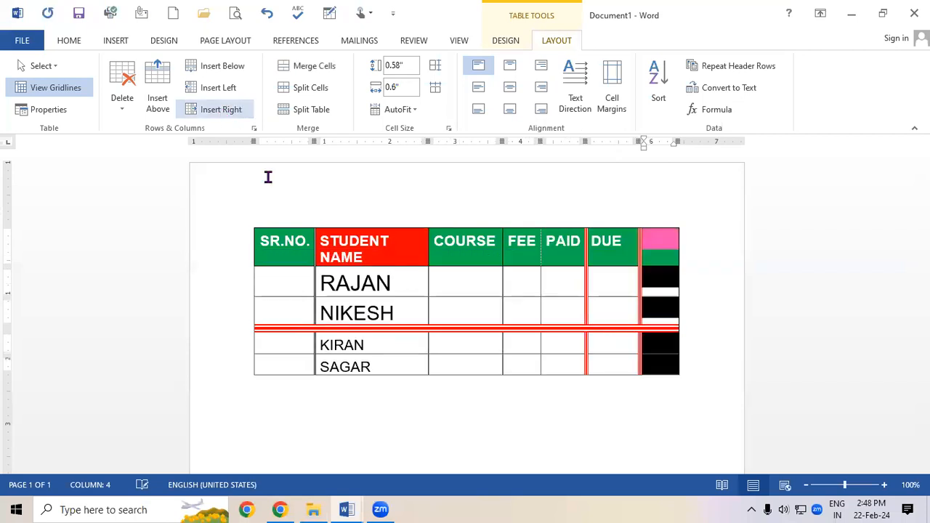
left_click(477, 312)
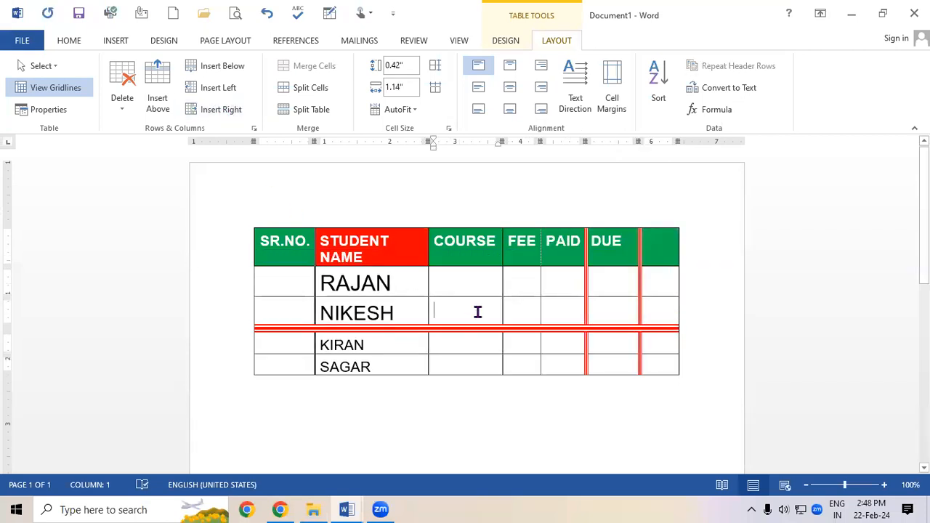